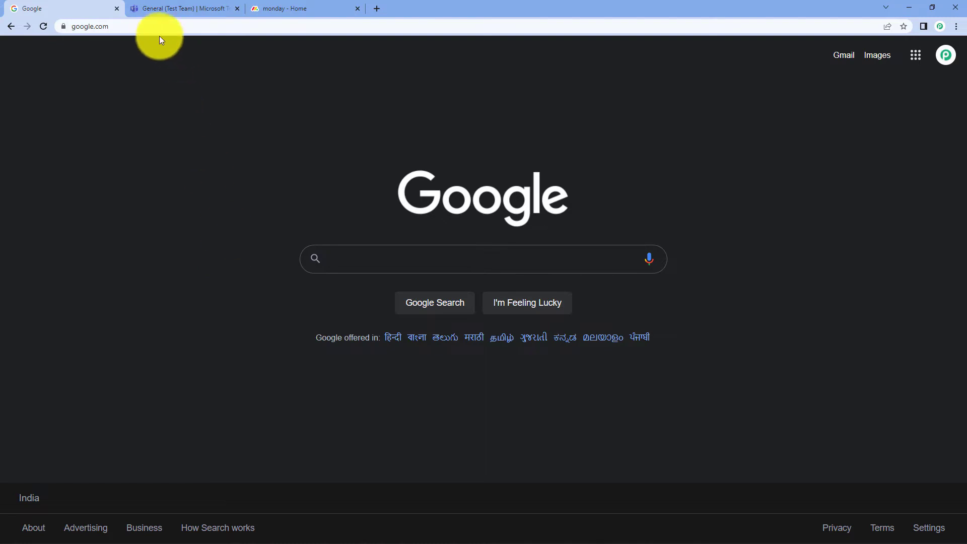
# Step: Open the Pabbly Connect dashboard by going to pabbly.com/connect and signing in to the account
pyautogui.click(160, 26)
pyautogui.write('pabbly')
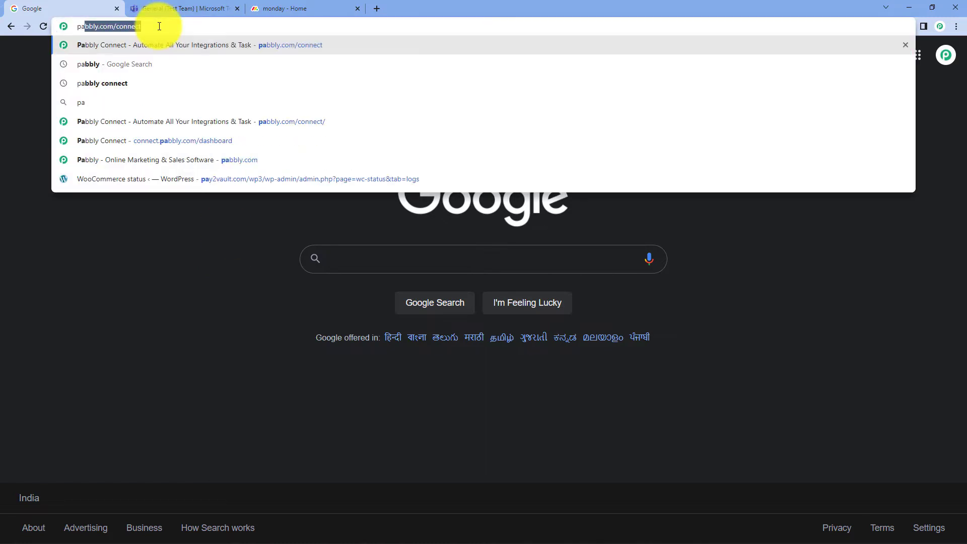
pyautogui.write('.com/c')
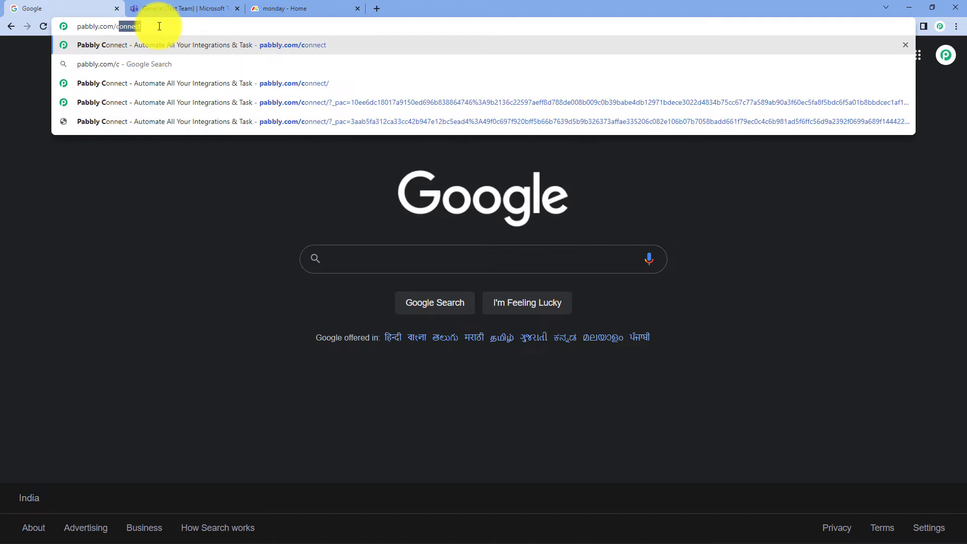
pyautogui.write('onnect')
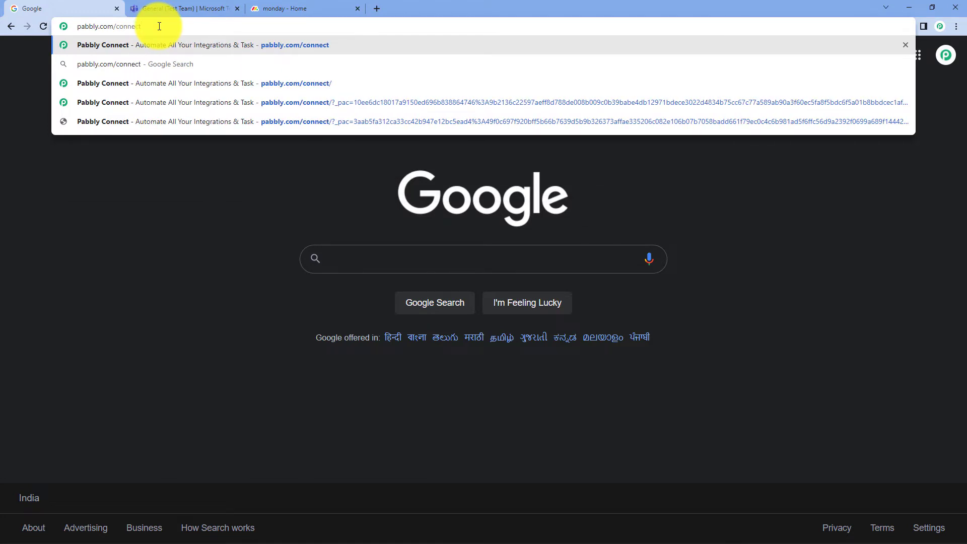
pyautogui.press('Return')
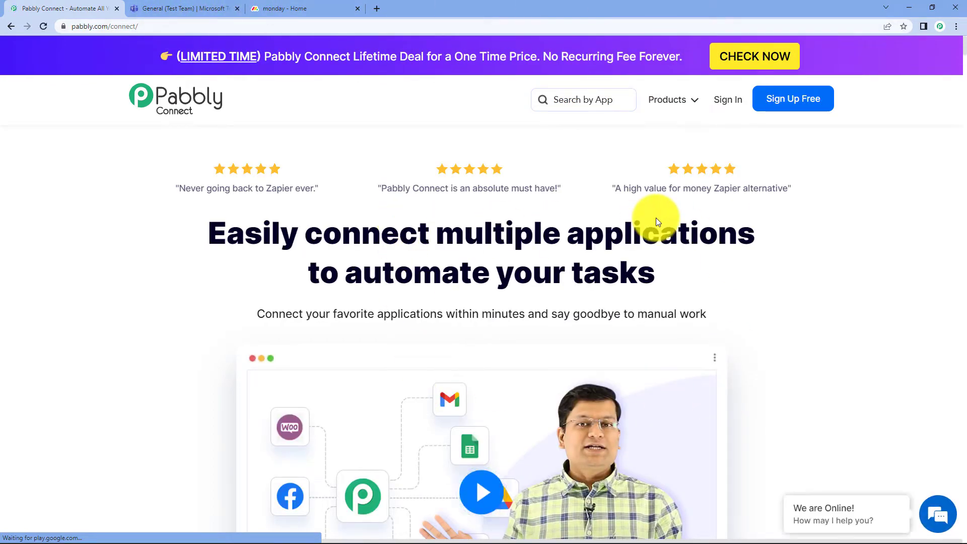
pyautogui.click(729, 105)
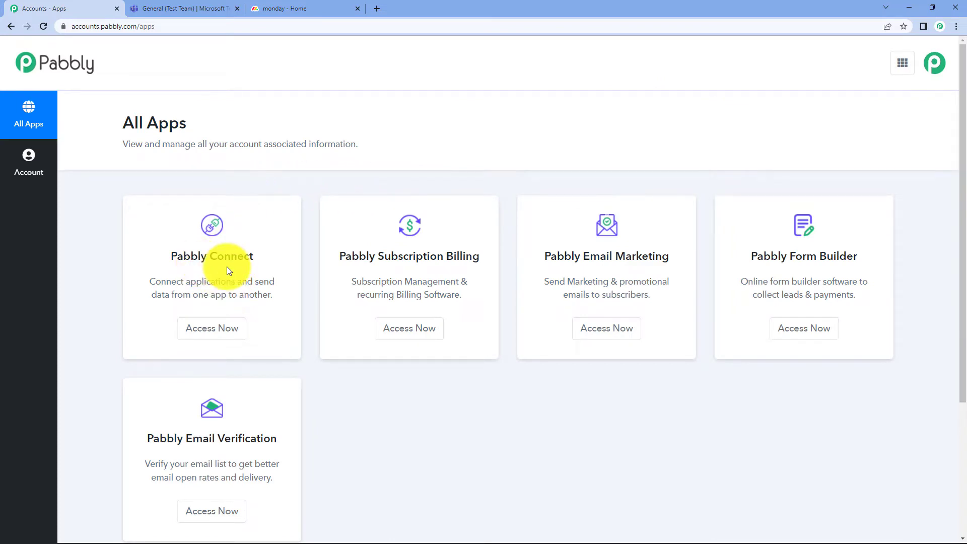
pyautogui.click(223, 328)
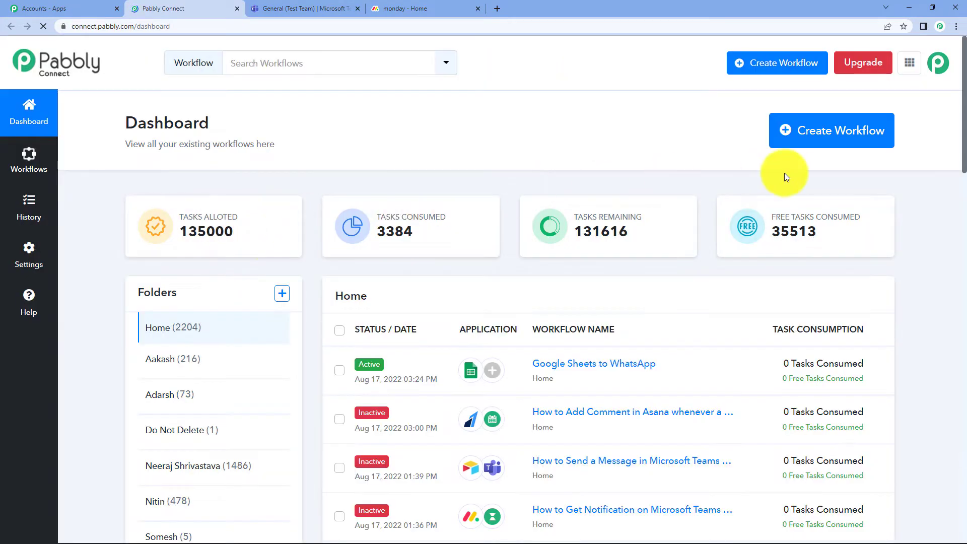
# Step: Create a new workflow named "monday.com to Microsoft Teams"
pyautogui.click(853, 142)
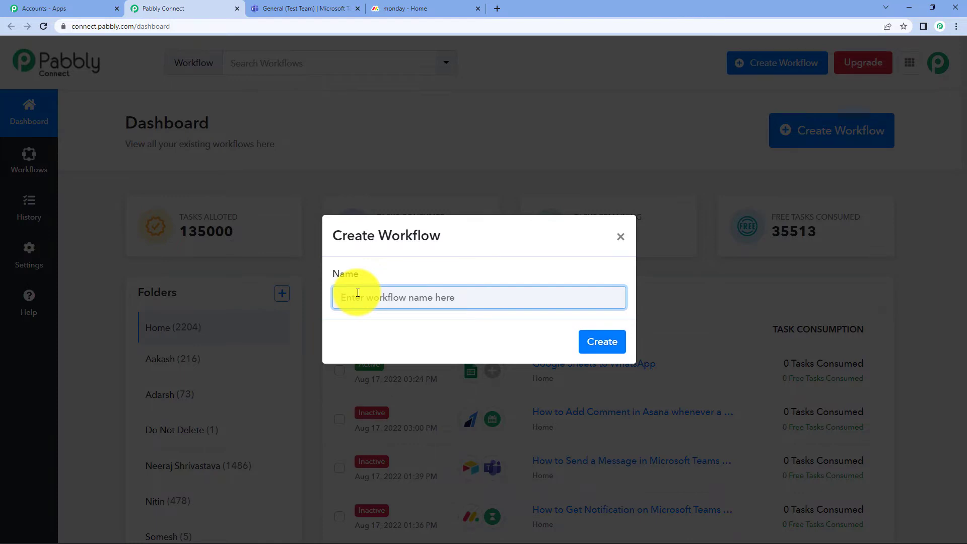
pyautogui.write('monday')
pyautogui.write('.com')
pyautogui.write(' to')
pyautogui.write(' M')
pyautogui.write('icre')
pyautogui.write('osoft ')
pyautogui.write('Teams')
pyautogui.click(603, 342)
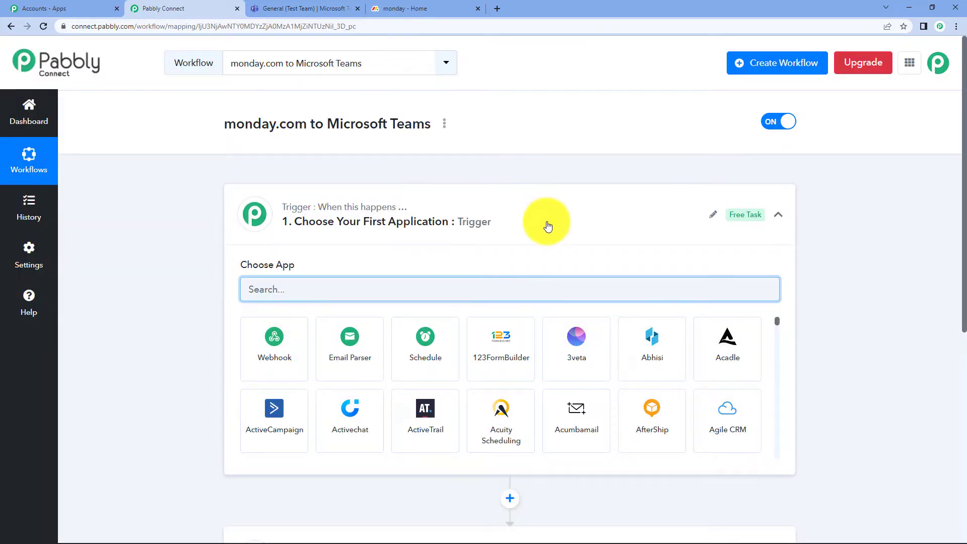
# Step: Search the trigger applications for "monday" and choose Monday.com as the workflow's trigger app
pyautogui.click(548, 226)
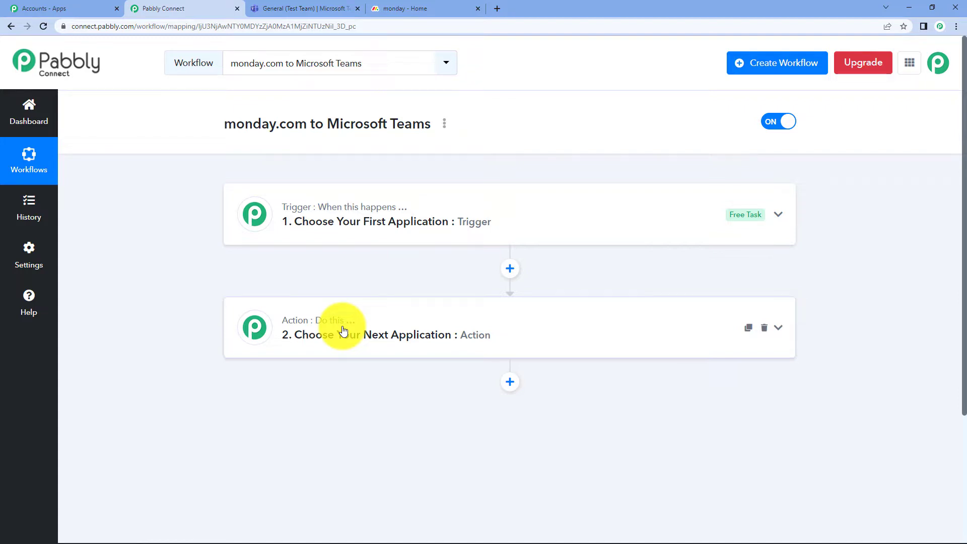
pyautogui.click(362, 233)
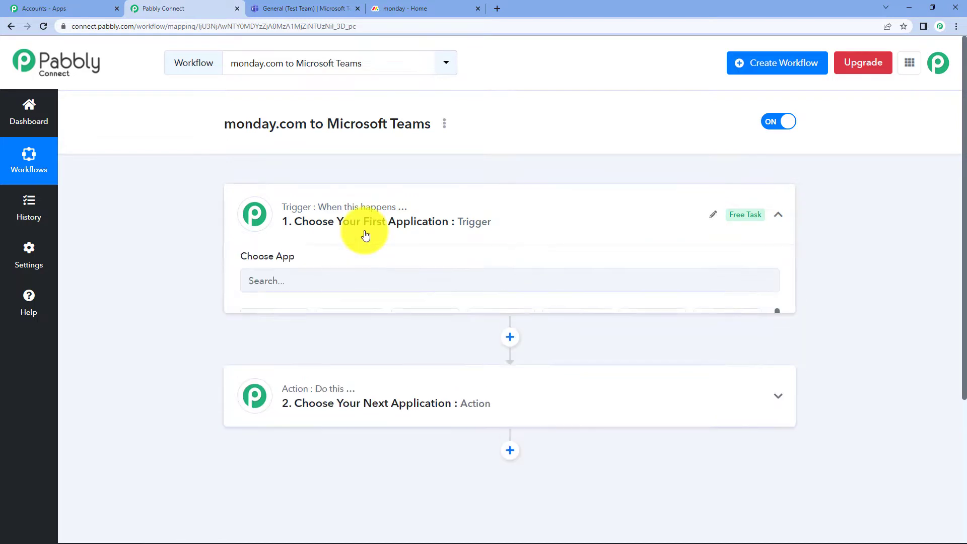
pyautogui.click(350, 281)
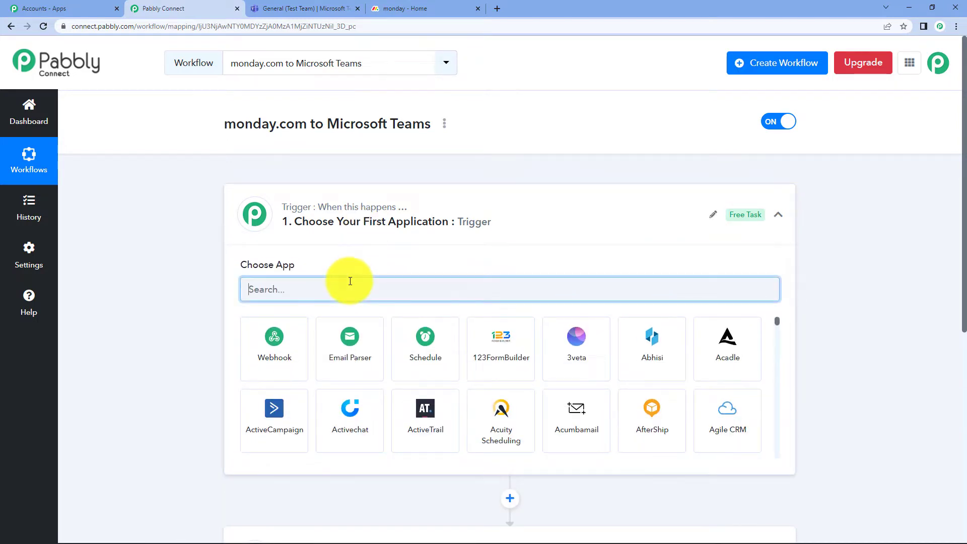
pyautogui.write('monday')
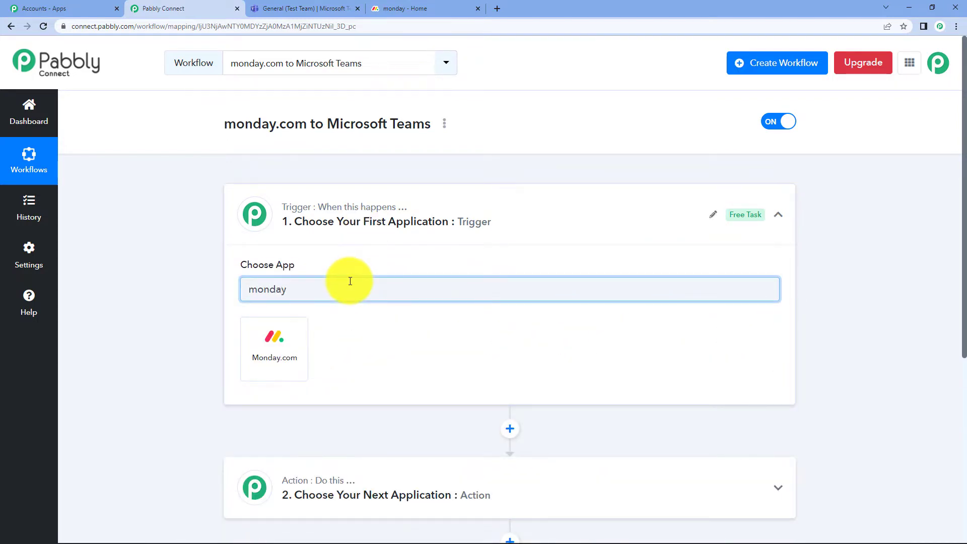
pyautogui.click(285, 346)
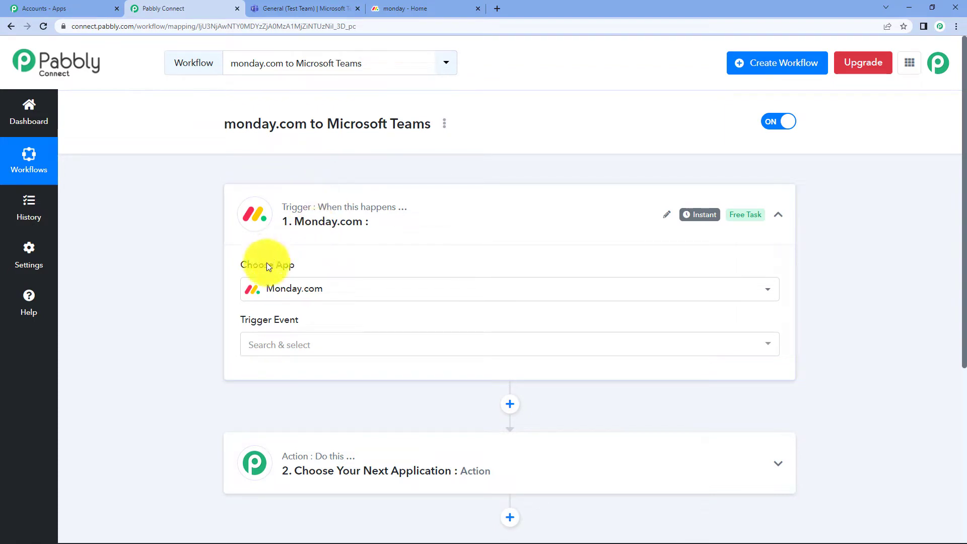
# Step: Set the Monday.com trigger event to New Item in Board
pyautogui.scroll(-1, 378, 241)
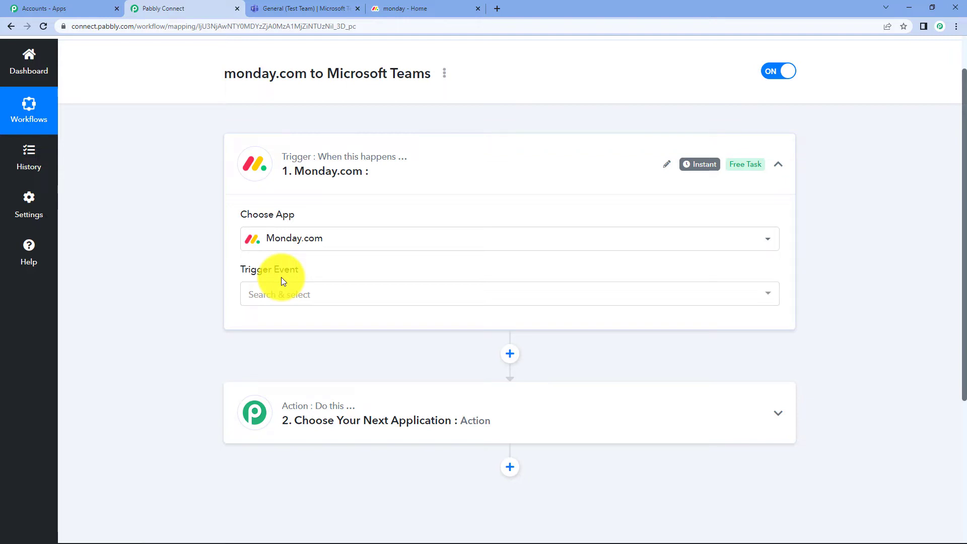
pyautogui.scroll(1, 281, 277)
pyautogui.click(304, 346)
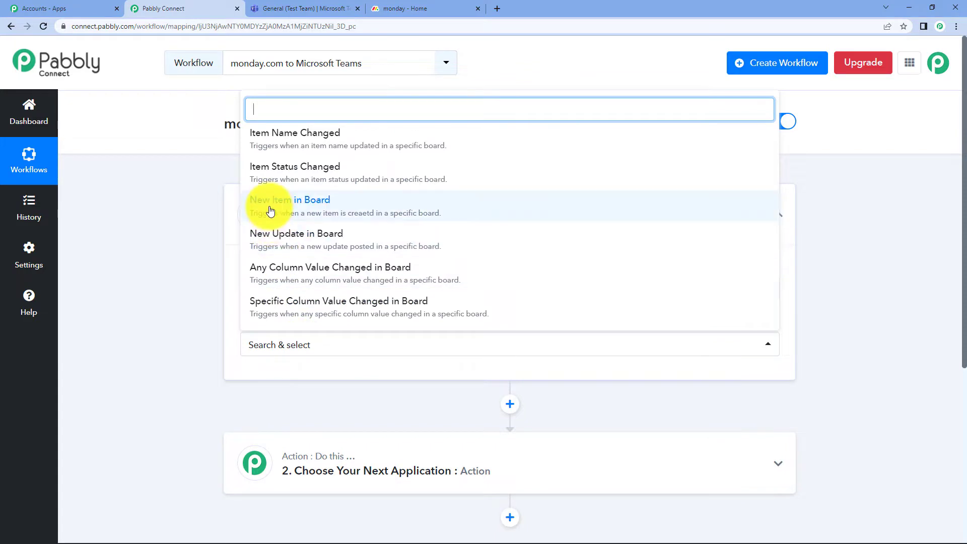
pyautogui.click(269, 210)
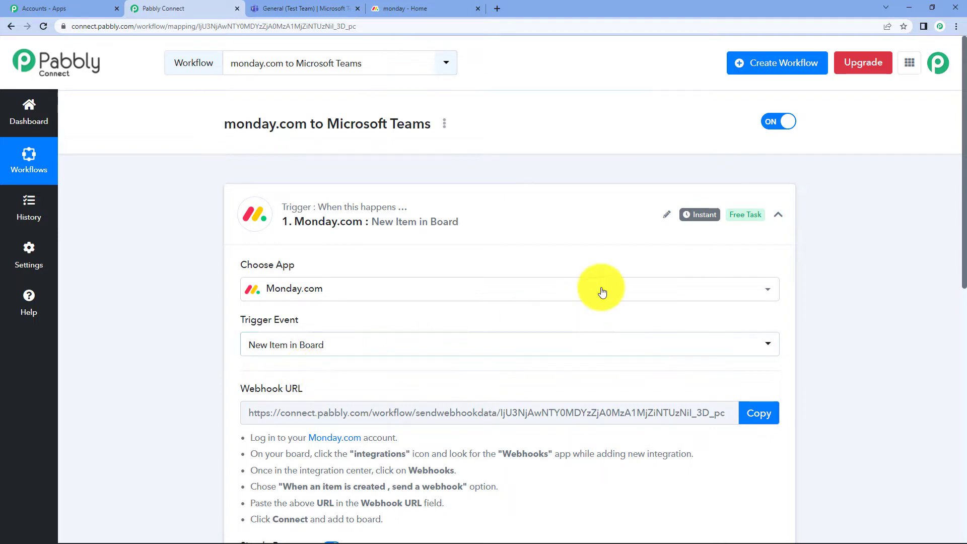
# Step: Copy the trigger's webhook URL and switch to monday.com
pyautogui.scroll(-2, 602, 289)
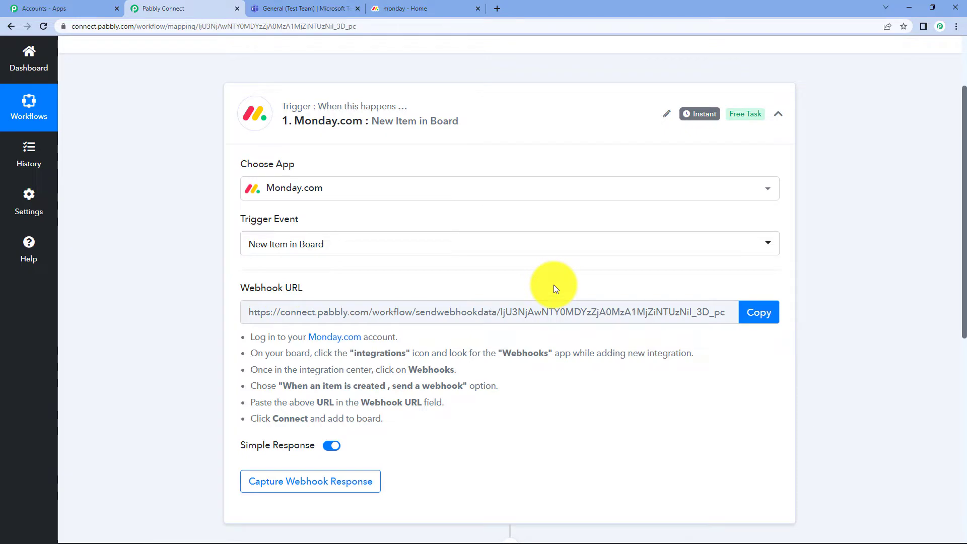
pyautogui.click(761, 311)
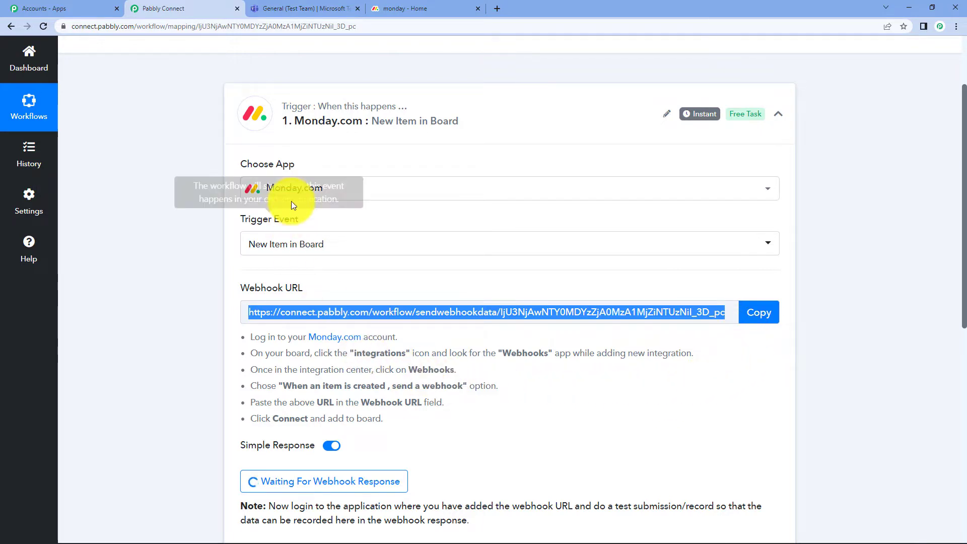
pyautogui.click(426, 6)
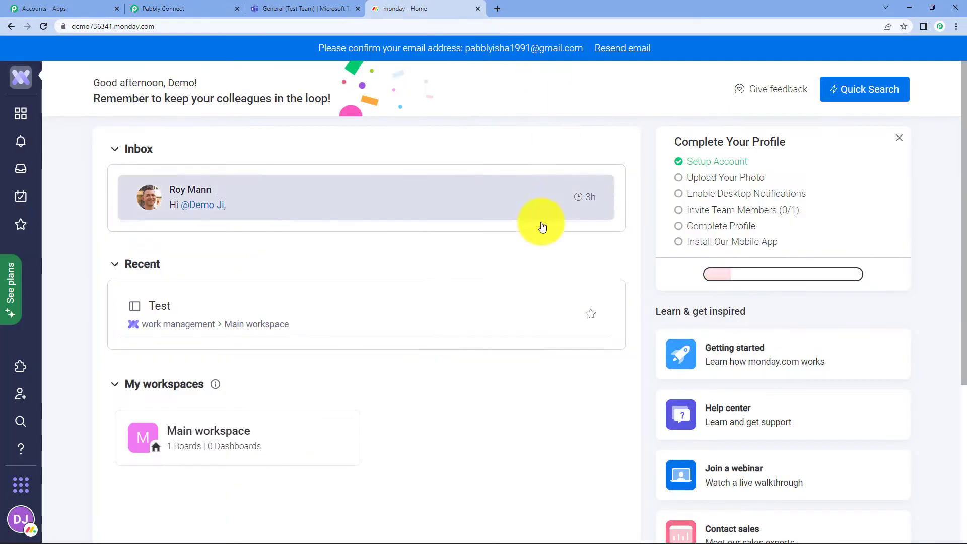
# Step: Find the Webhooks app in the account's integrations center and choose the Test board for it
pyautogui.click(20, 519)
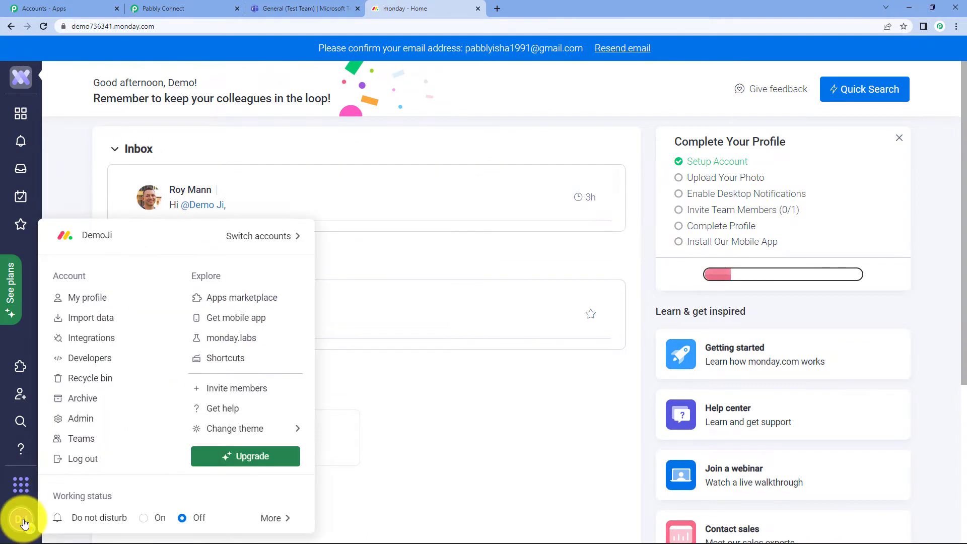
pyautogui.click(100, 342)
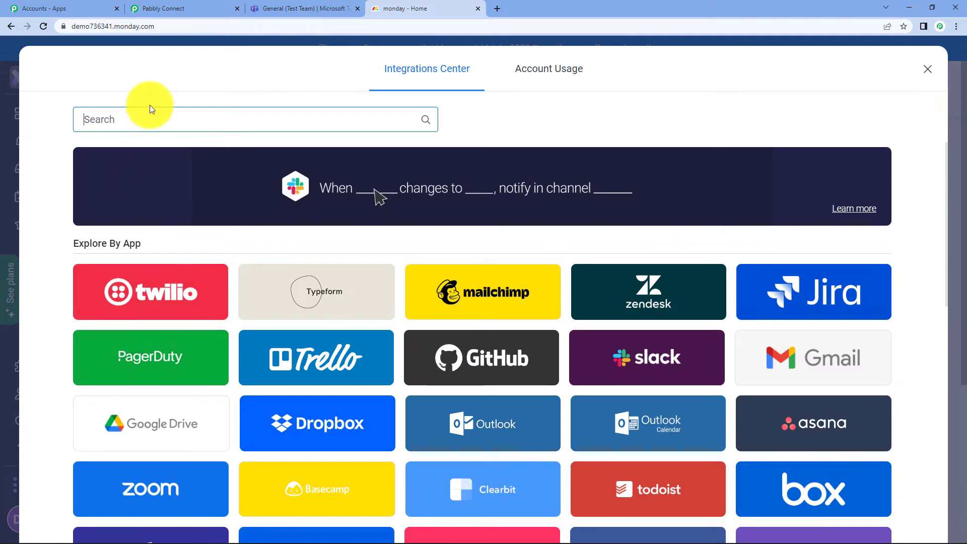
pyautogui.write('webvh')
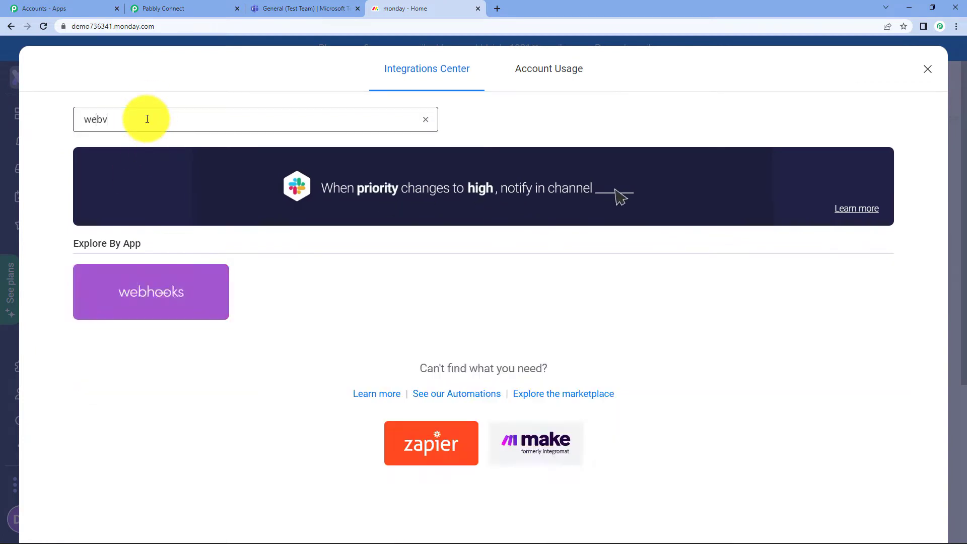
pyautogui.press('BackSpace')
pyautogui.press('BackSpace')
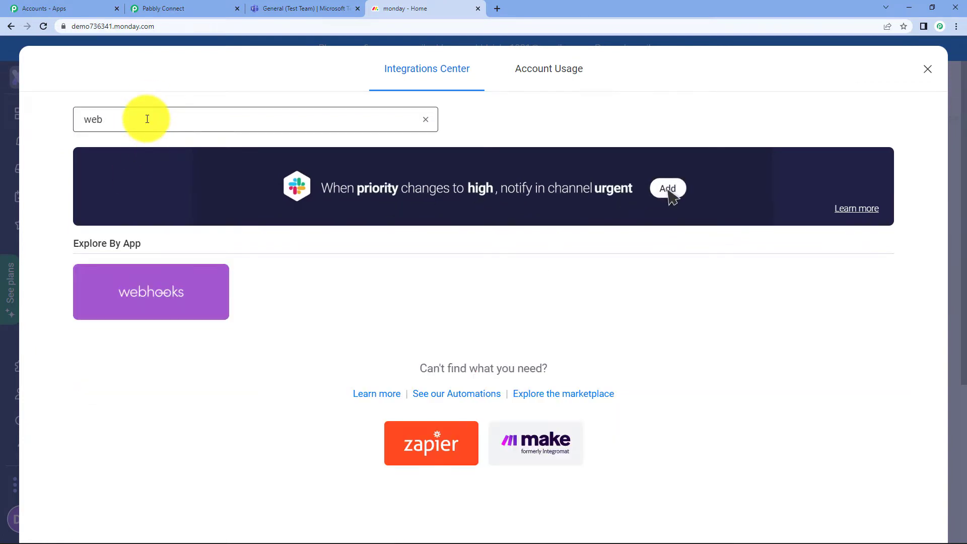
pyautogui.click(146, 292)
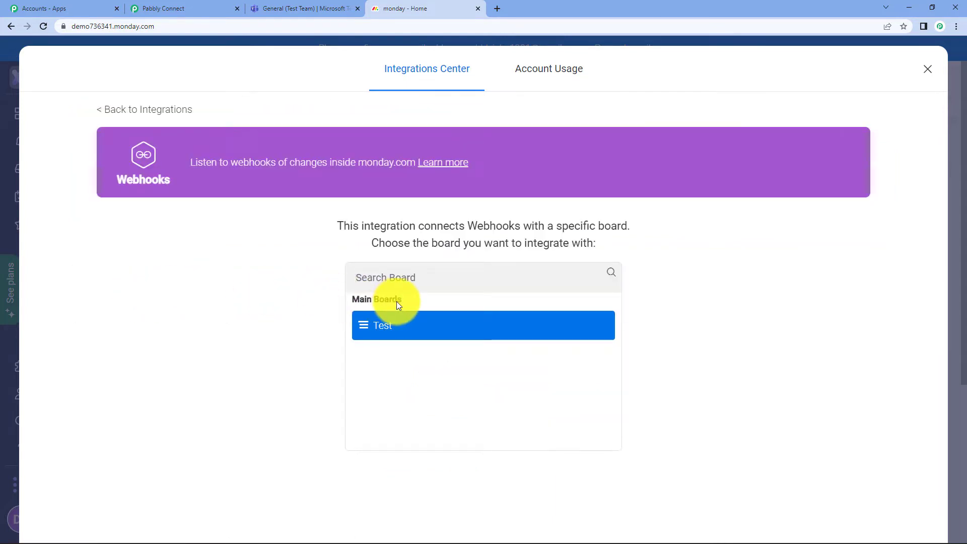
pyautogui.click(388, 333)
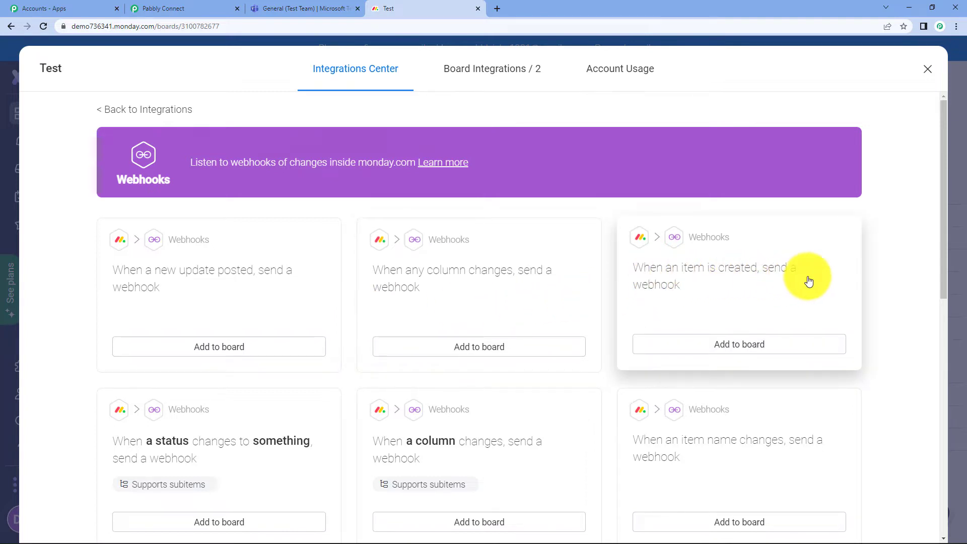
# Step: Add the "When an item is created, send a webhook" integration to the Test board using the copied webhook URL
pyautogui.click(723, 349)
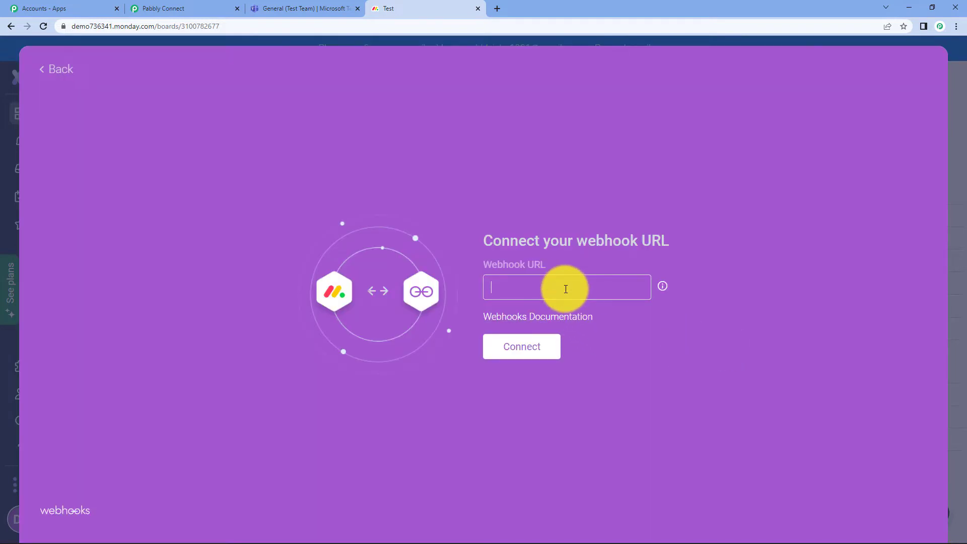
pyautogui.hotkey('ctrl', 'v')
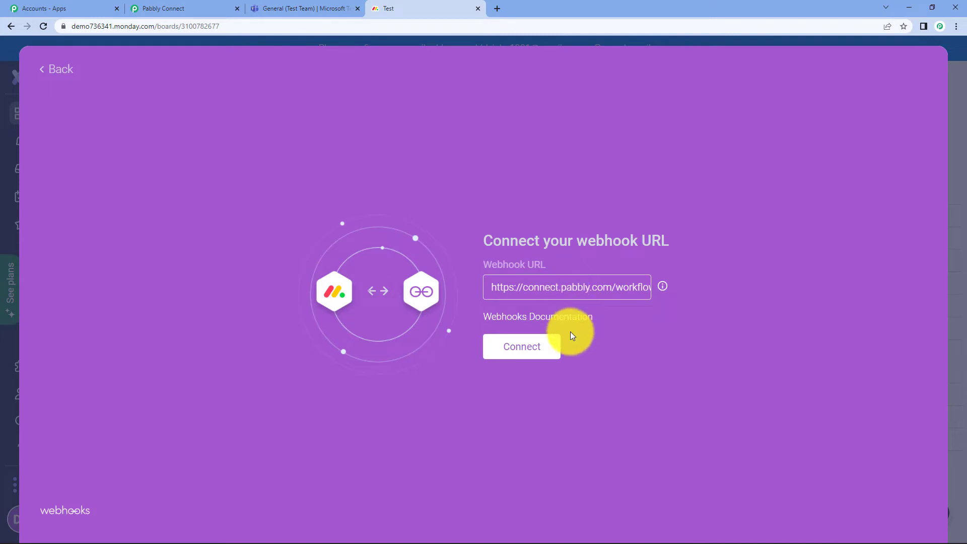
pyautogui.click(530, 348)
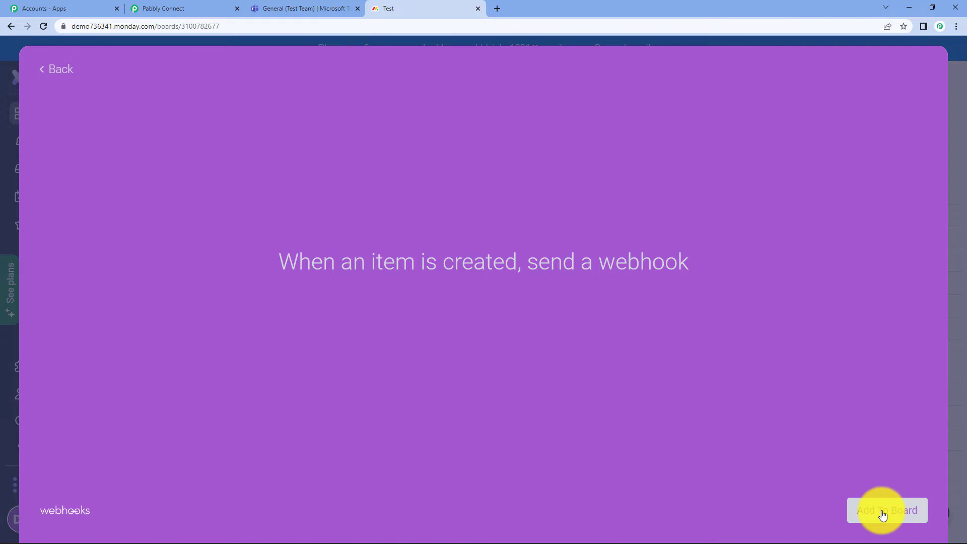
pyautogui.click(882, 513)
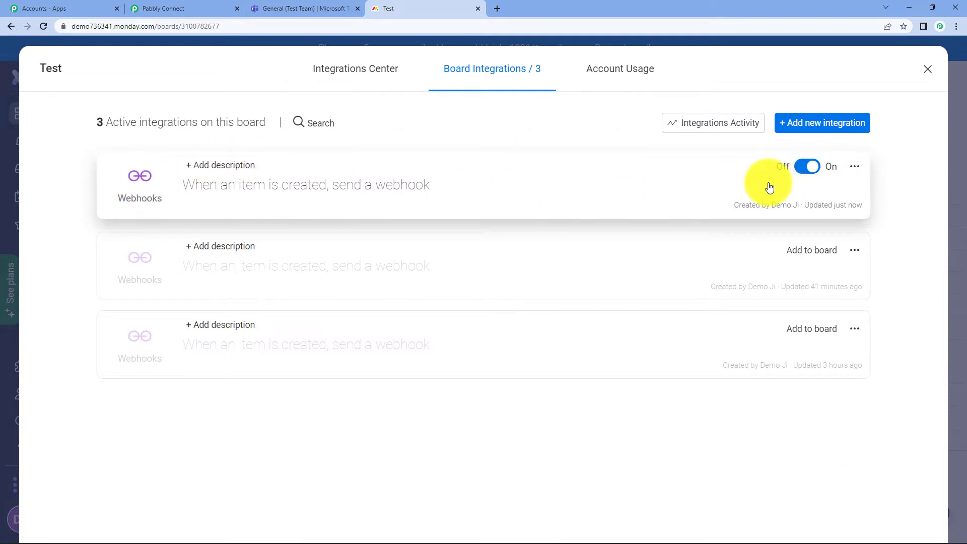
pyautogui.click(930, 77)
# Step: Return to the Pabbly Connect workflow and read the note about making a test submission for the webhook response
pyautogui.click(182, 5)
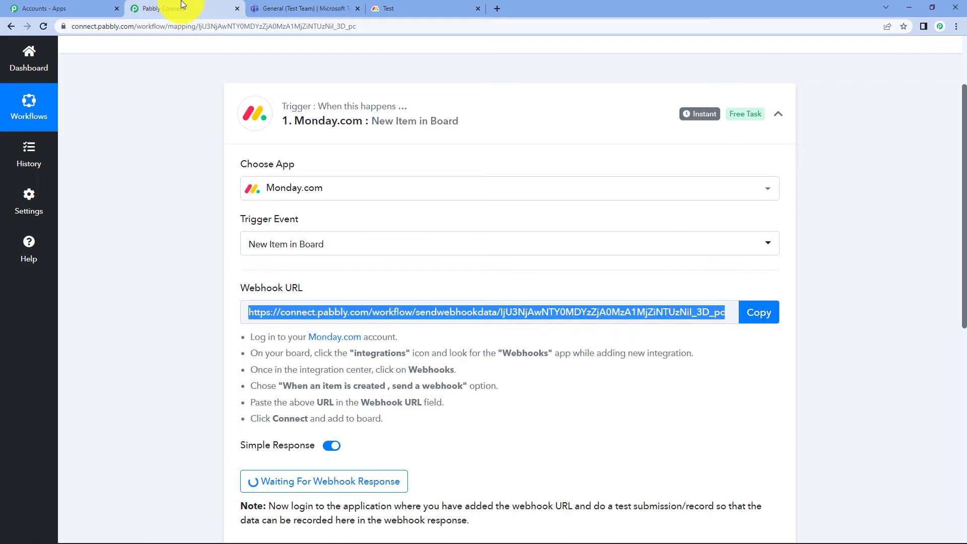
pyautogui.scroll(-4, 444, 370)
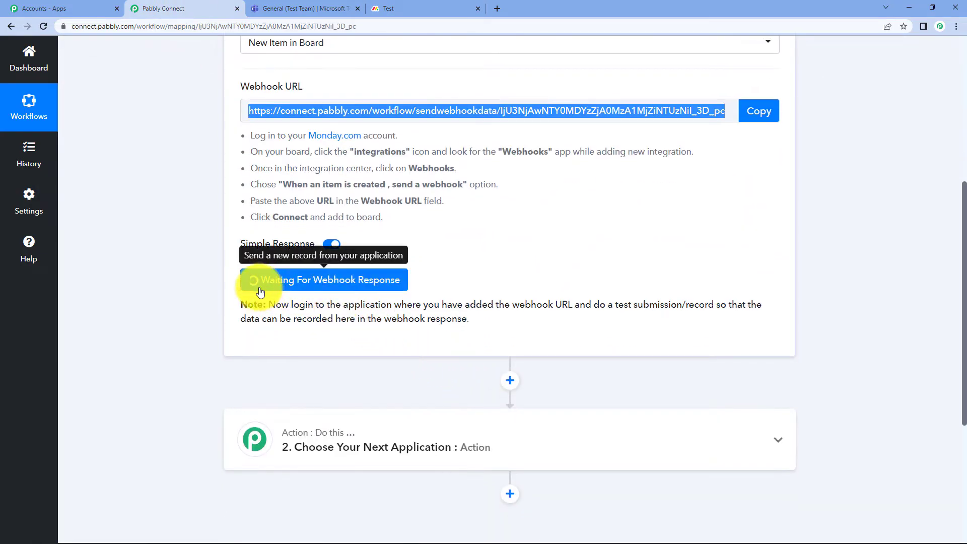
pyautogui.moveTo(267, 303); pyautogui.dragTo(387, 304)
pyautogui.moveTo(579, 305); pyautogui.dragTo(634, 332)
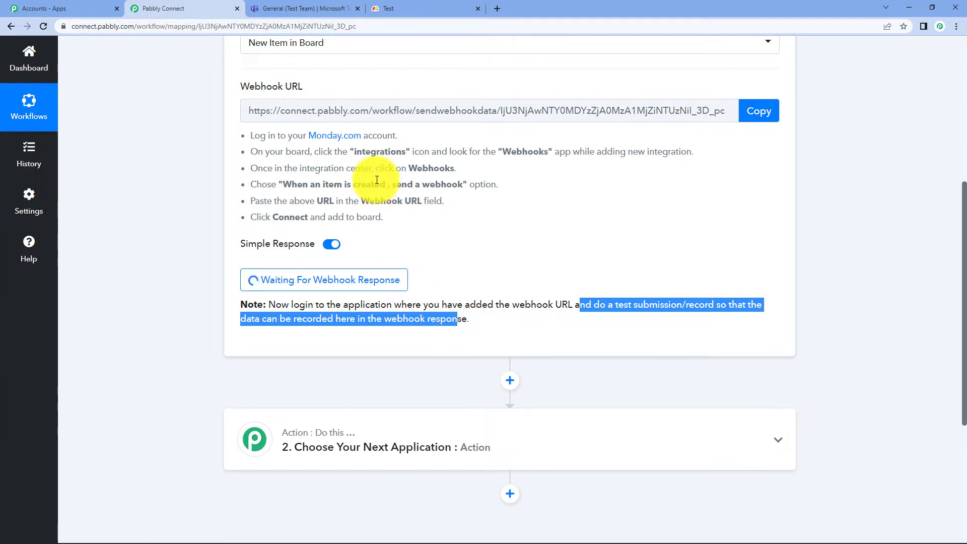
# Step: Switch to monday.com and add an item named "Item #4" to the This month group of the Test board
pyautogui.click(417, 12)
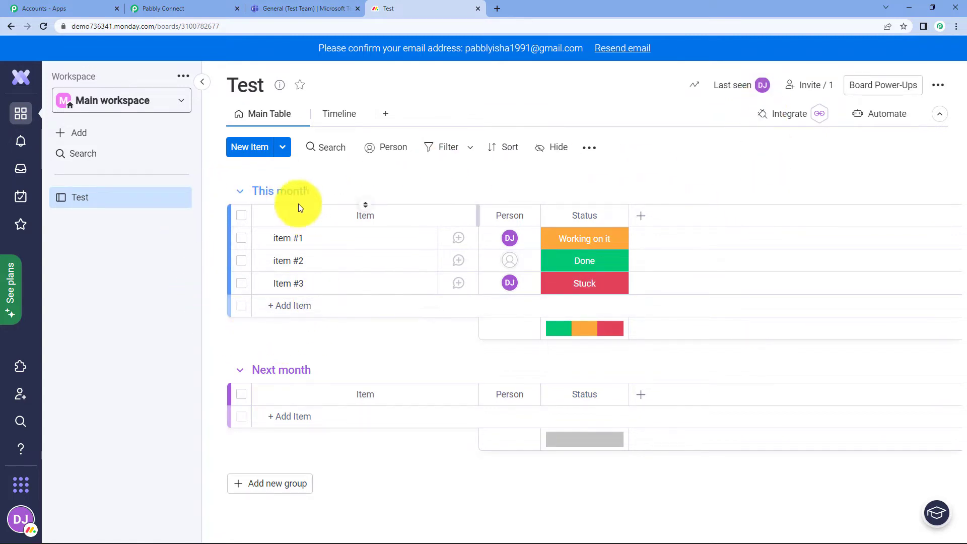
pyautogui.click(306, 308)
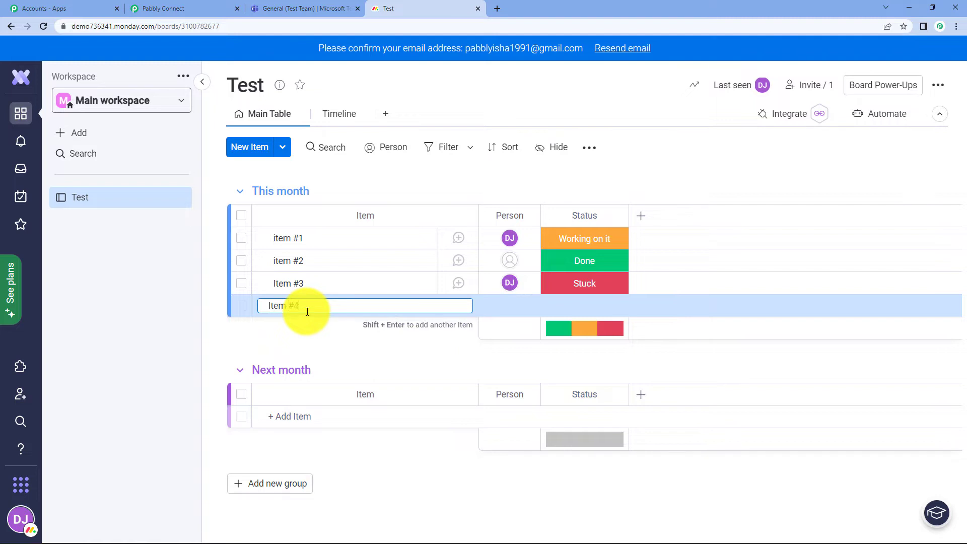
pyautogui.click(515, 303)
# Step: Assign the suggested person to Item #4 and set its status to Done
pyautogui.click(515, 304)
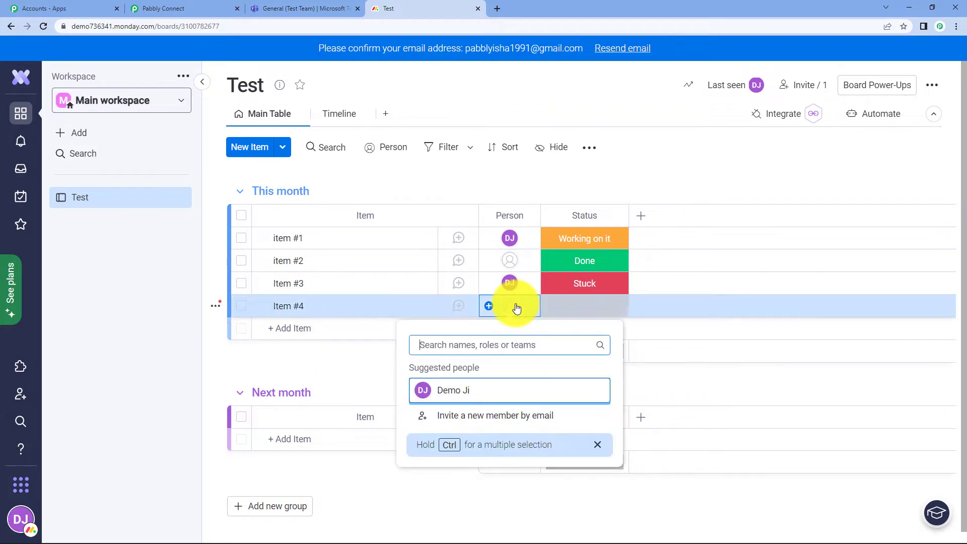
pyautogui.click(459, 390)
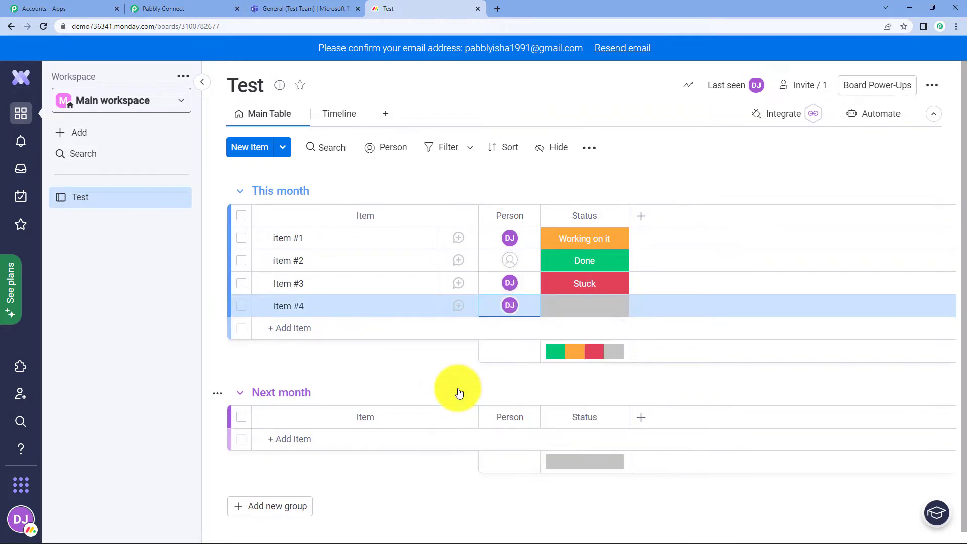
pyautogui.click(587, 307)
pyautogui.click(593, 396)
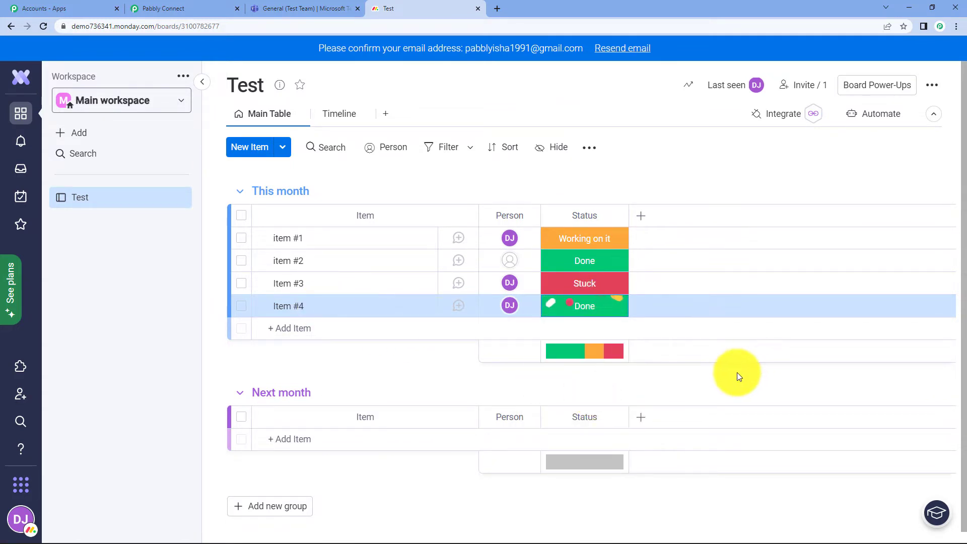
# Step: Switch to the Pabbly Connect workflow and review the captured webhook response for the new item, comparing it with the monday.com board
pyautogui.click(149, 8)
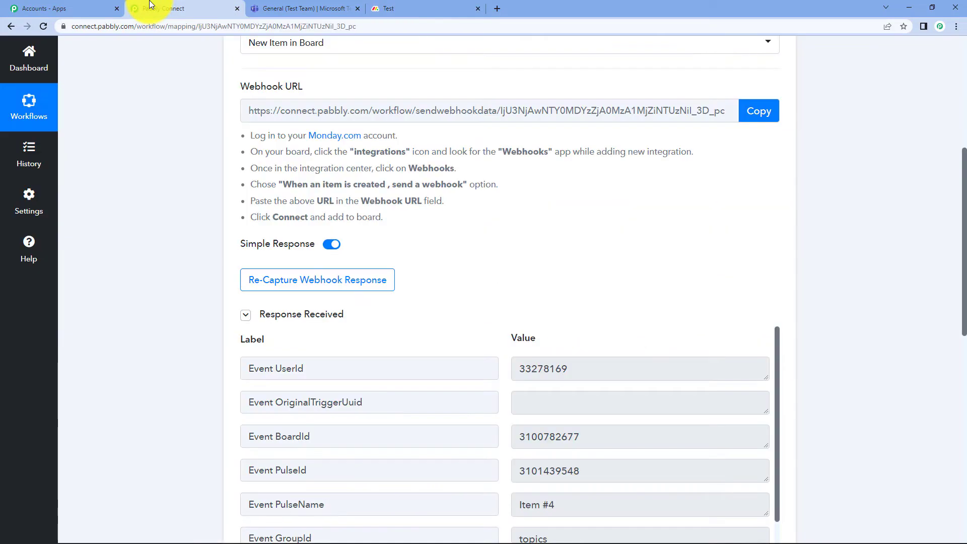
pyautogui.scroll(-3, 567, 239)
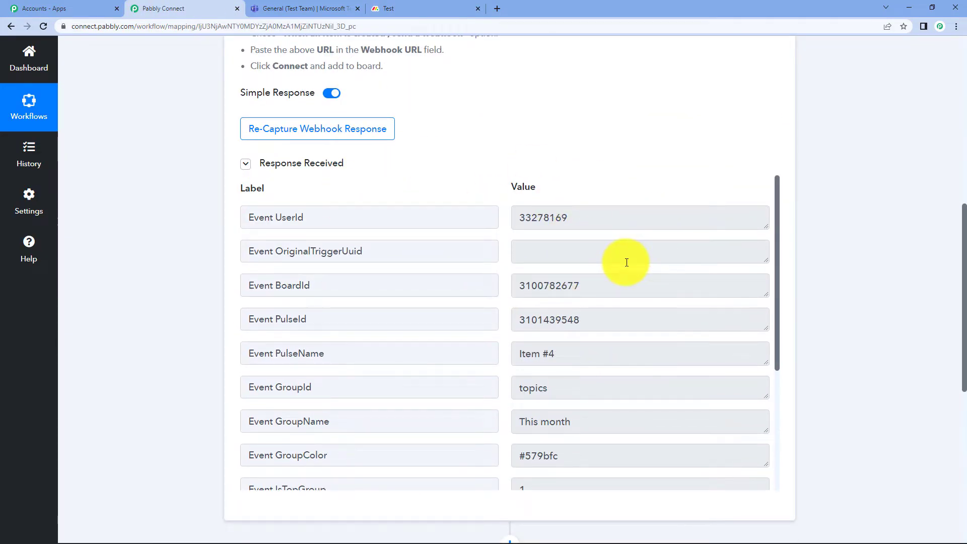
pyautogui.scroll(-1, 627, 297)
pyautogui.scroll(-2, 614, 290)
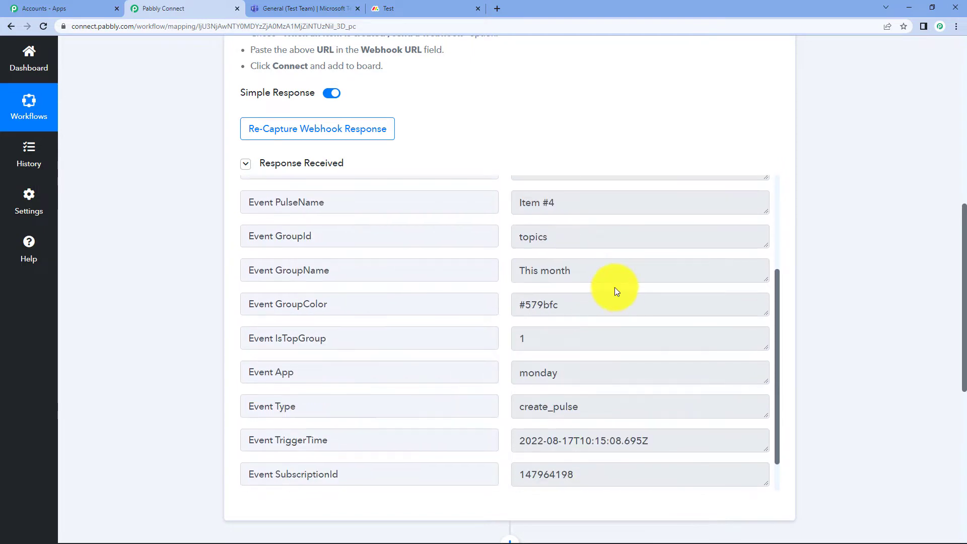
pyautogui.scroll(-1, 628, 231)
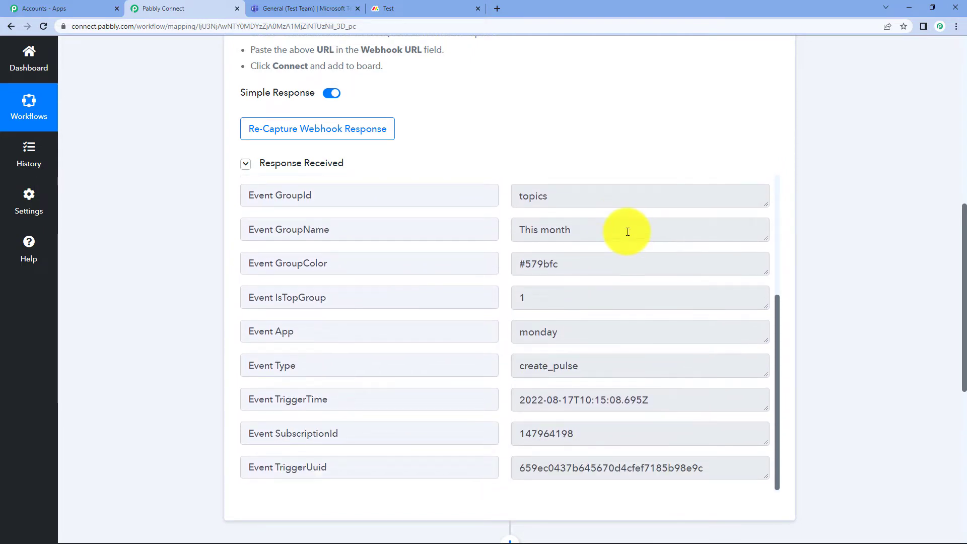
pyautogui.scroll(5, 628, 253)
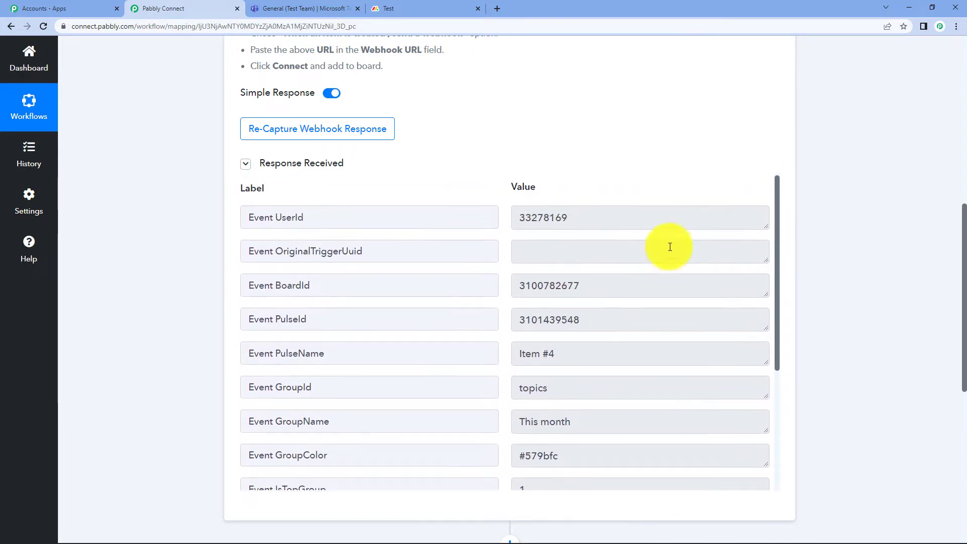
pyautogui.scroll(3, 673, 247)
pyautogui.scroll(4, 678, 148)
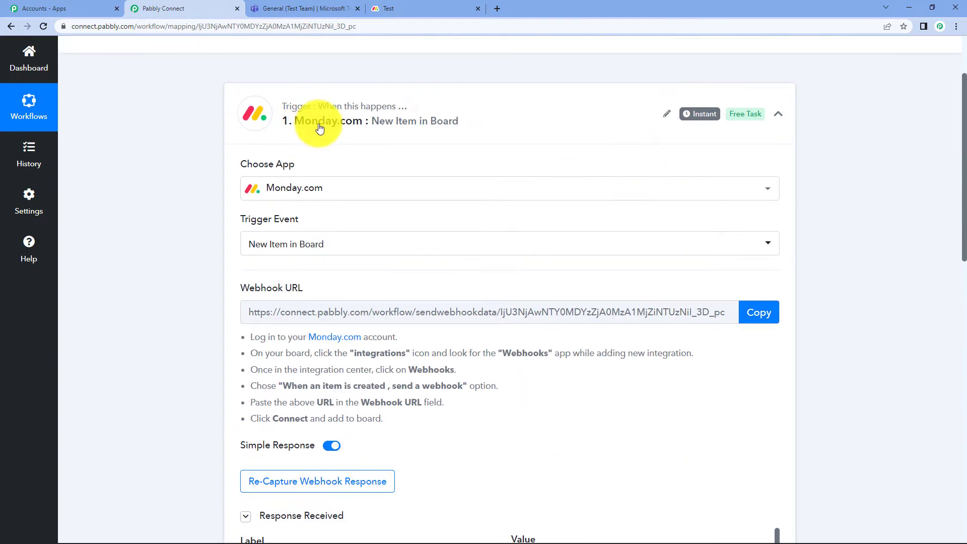
pyautogui.scroll(-8, 615, 172)
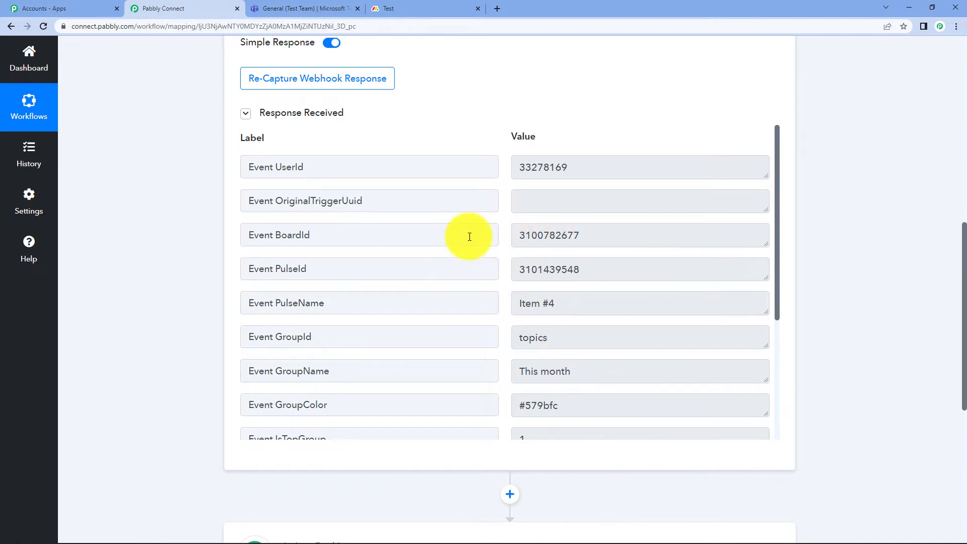
pyautogui.click(414, 5)
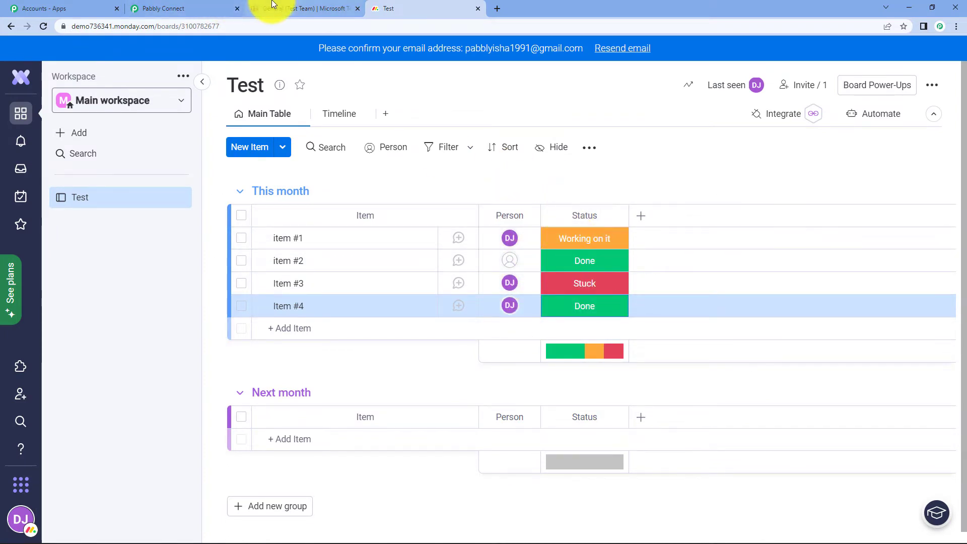
pyautogui.click(190, 6)
# Step: Collapse the Monday.com trigger and insert a new action step directly after it with Monday.com as the app
pyautogui.scroll(10, 790, 164)
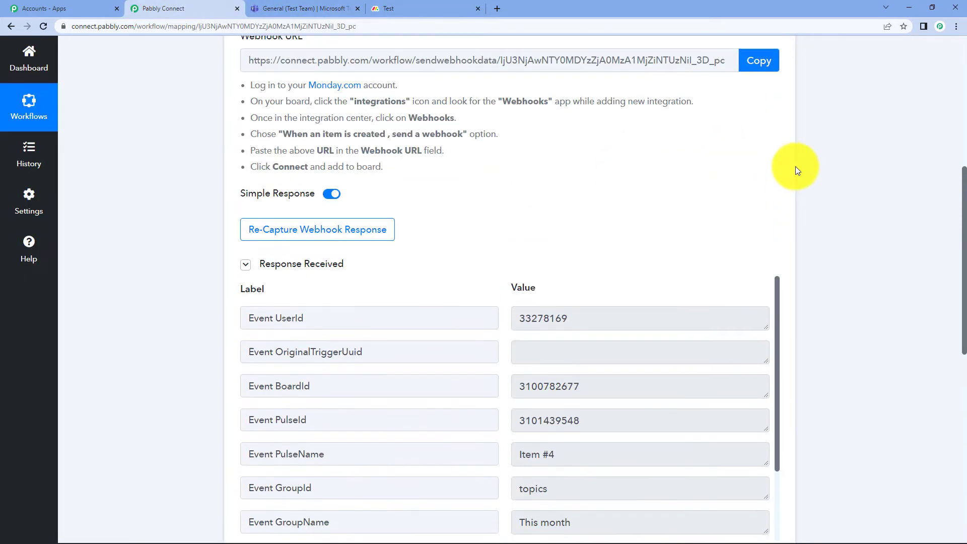
pyautogui.click(781, 211)
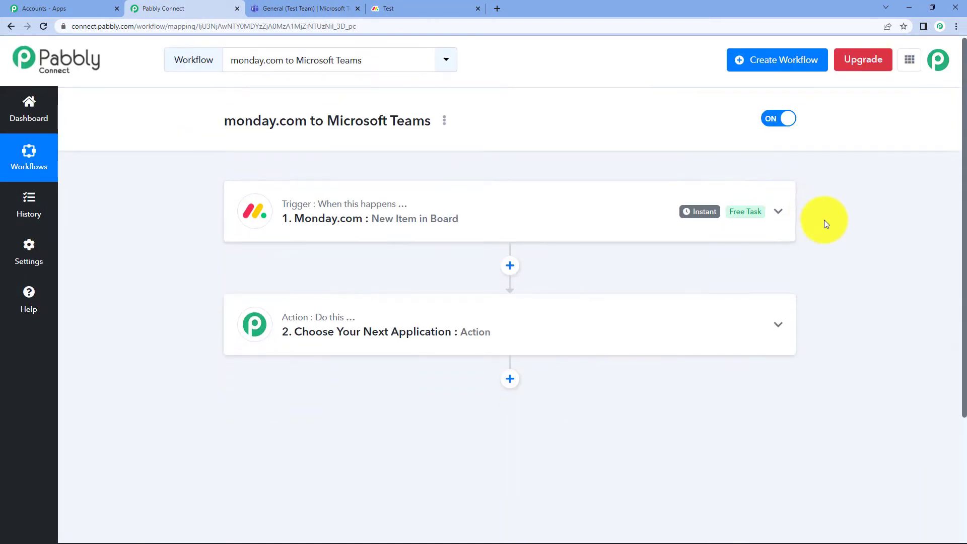
pyautogui.scroll(-2, 579, 190)
pyautogui.click(512, 170)
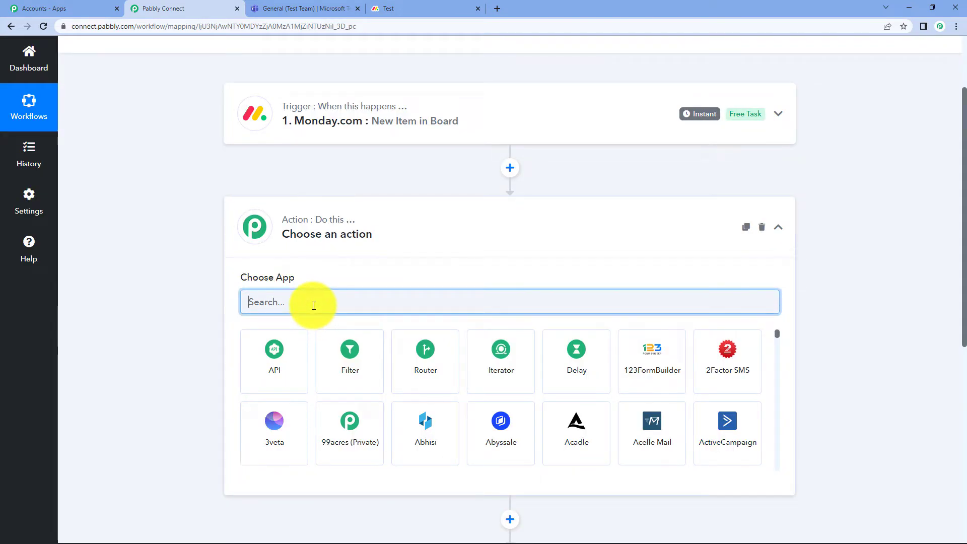
pyautogui.write('mond')
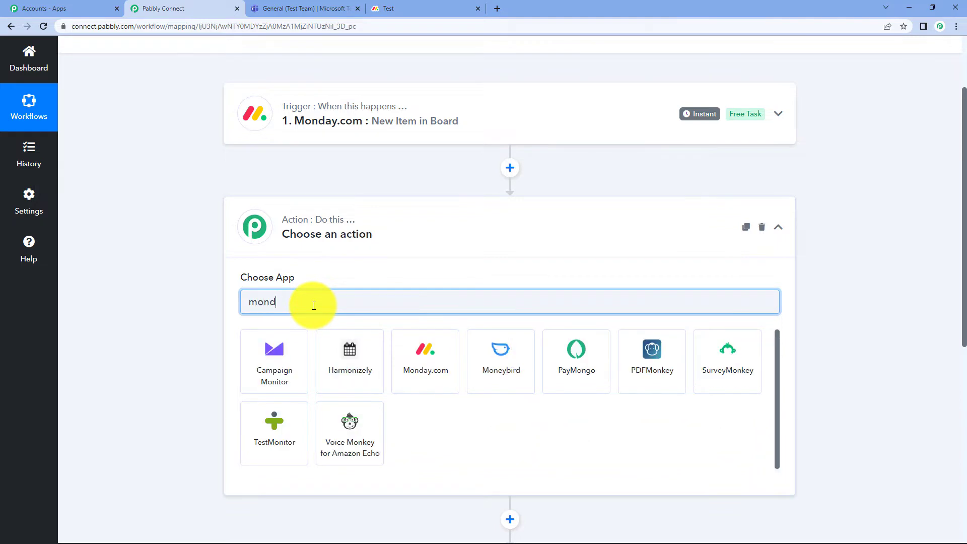
pyautogui.click(297, 376)
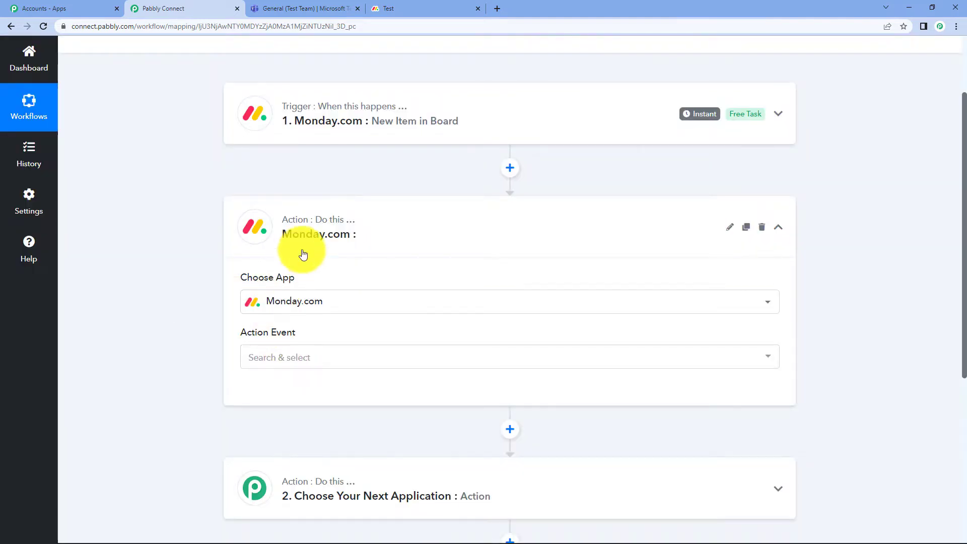
# Step: Set the action event of the new Monday.com step to Get an Item
pyautogui.scroll(-2, 333, 242)
pyautogui.click(345, 257)
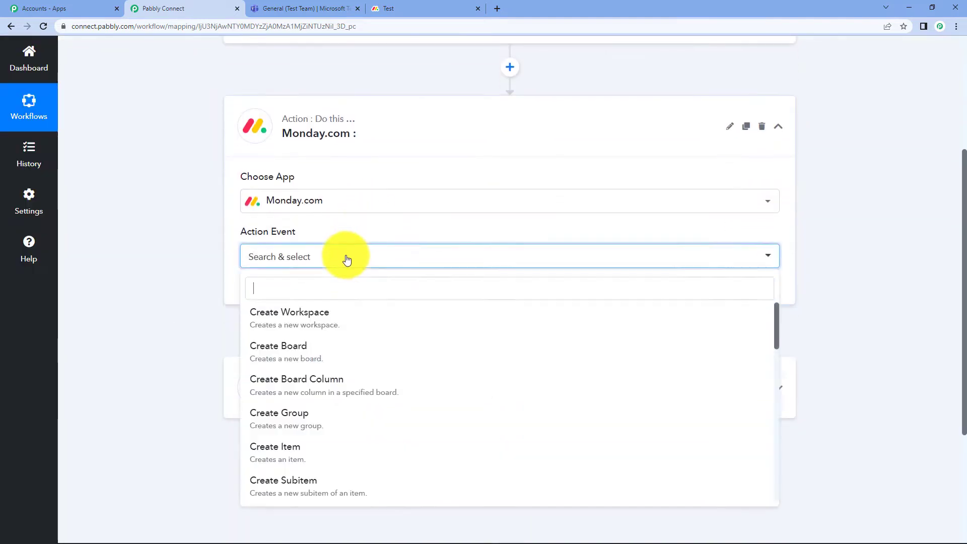
pyautogui.scroll(-5, 440, 353)
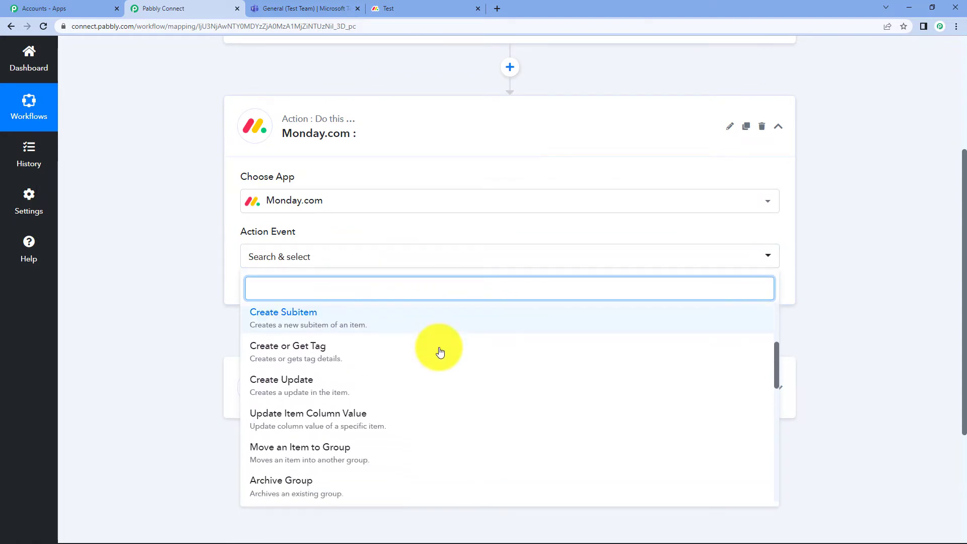
pyautogui.scroll(-5, 440, 352)
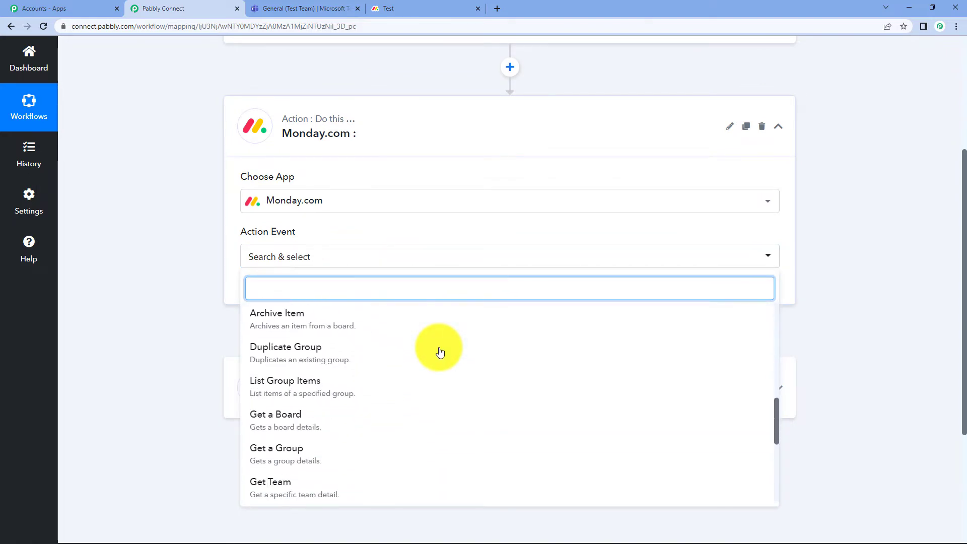
pyautogui.scroll(-1, 440, 352)
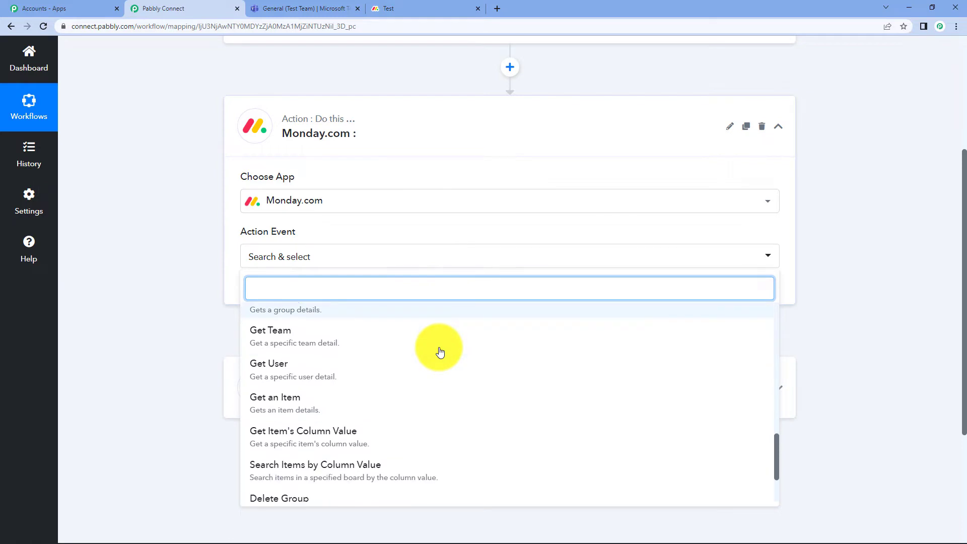
pyautogui.click(307, 409)
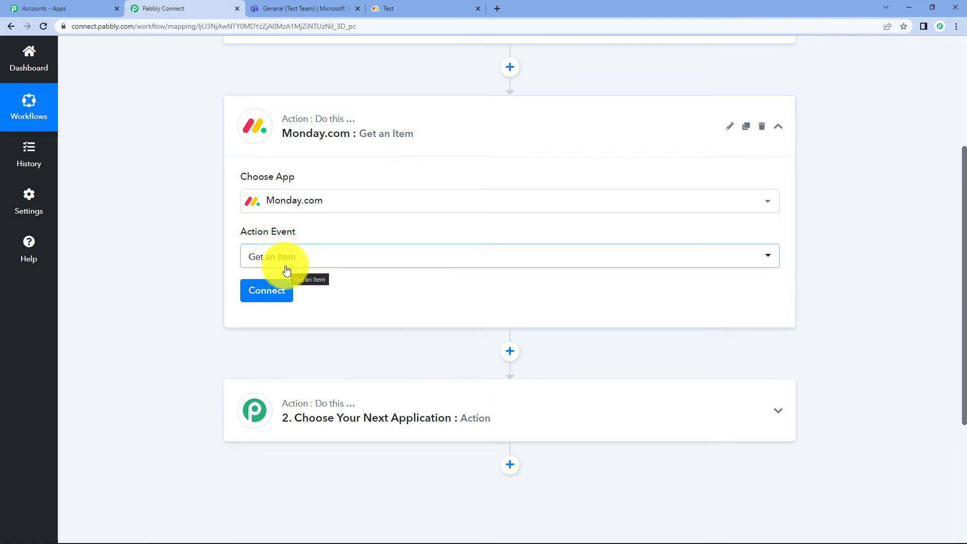
# Step: Start a new Monday.com connection for the Get an Item step and read the instructions for obtaining the API token
pyautogui.click(286, 284)
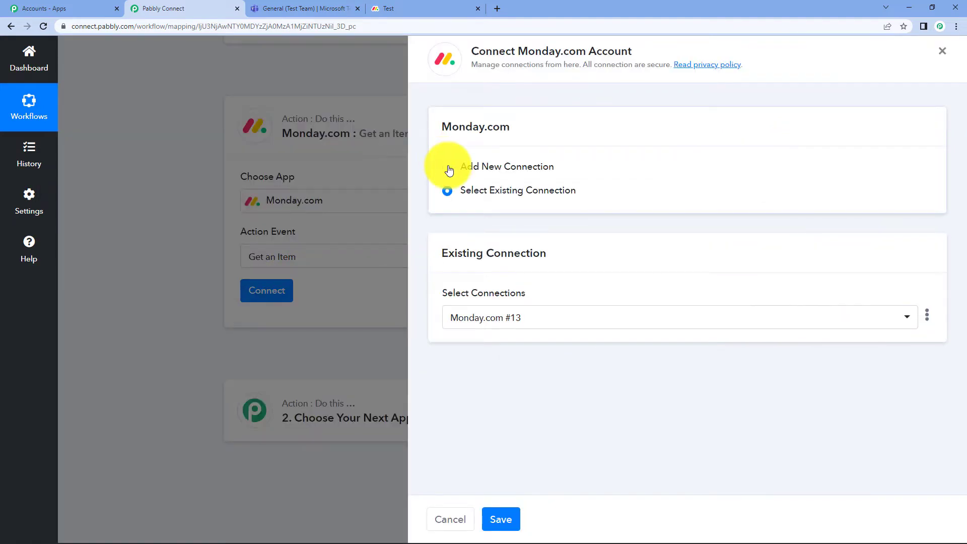
pyautogui.click(448, 167)
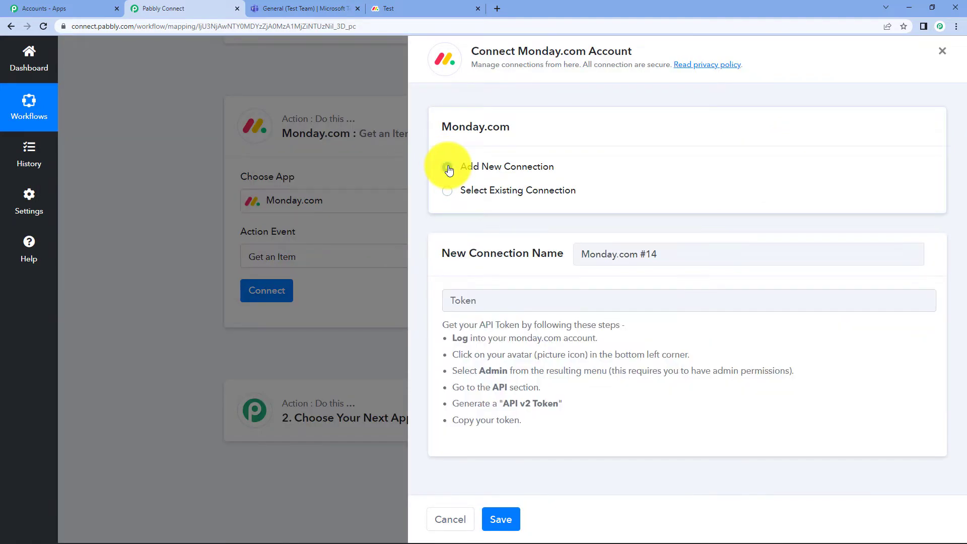
pyautogui.click(471, 301)
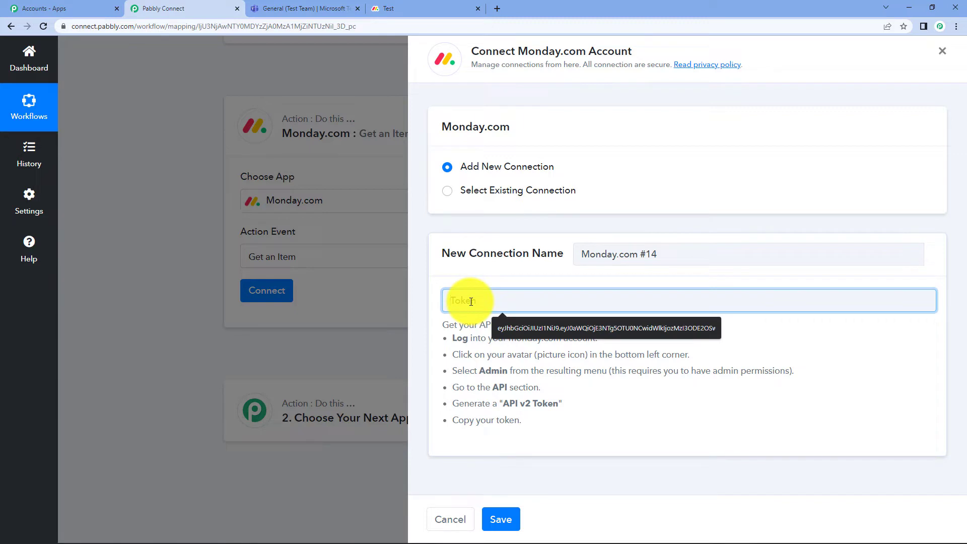
pyautogui.click(460, 268)
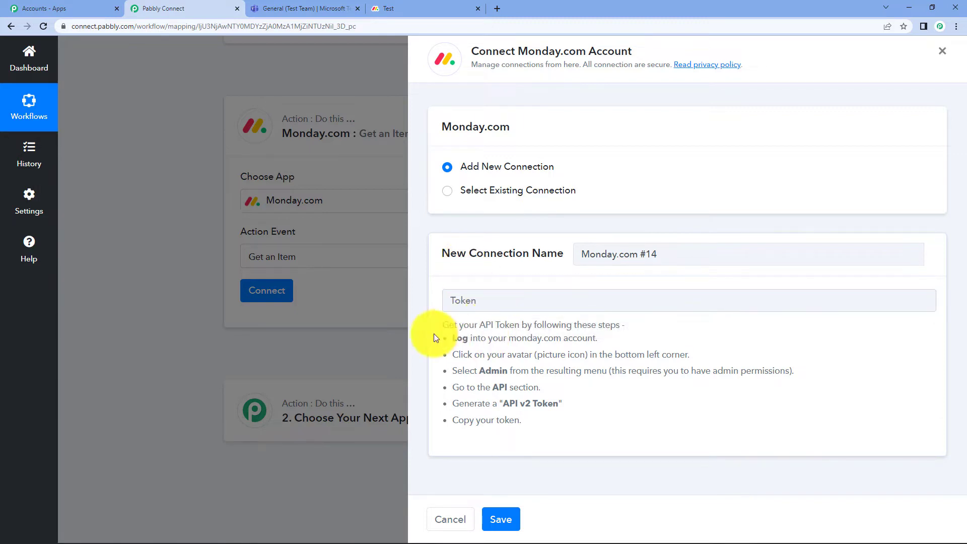
pyautogui.moveTo(452, 337); pyautogui.dragTo(536, 428)
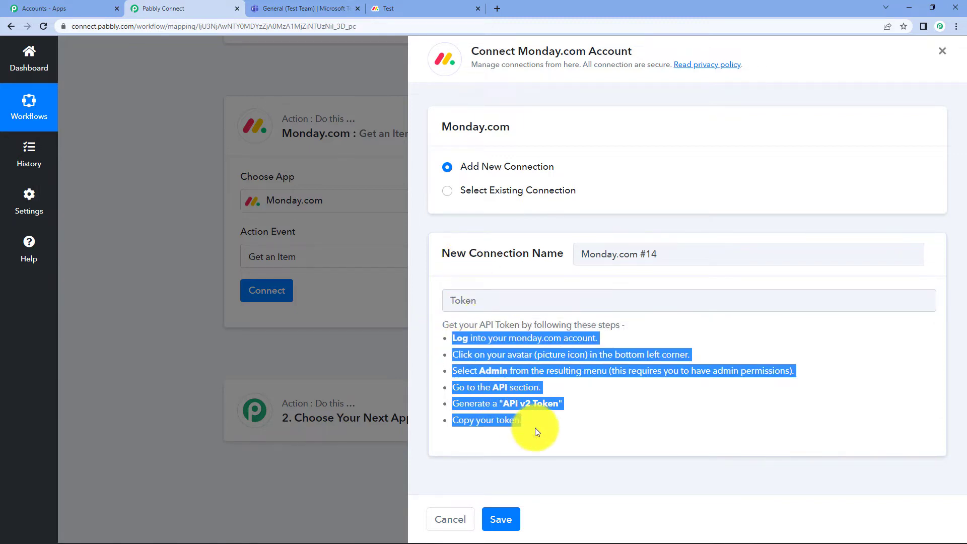
pyautogui.click(617, 406)
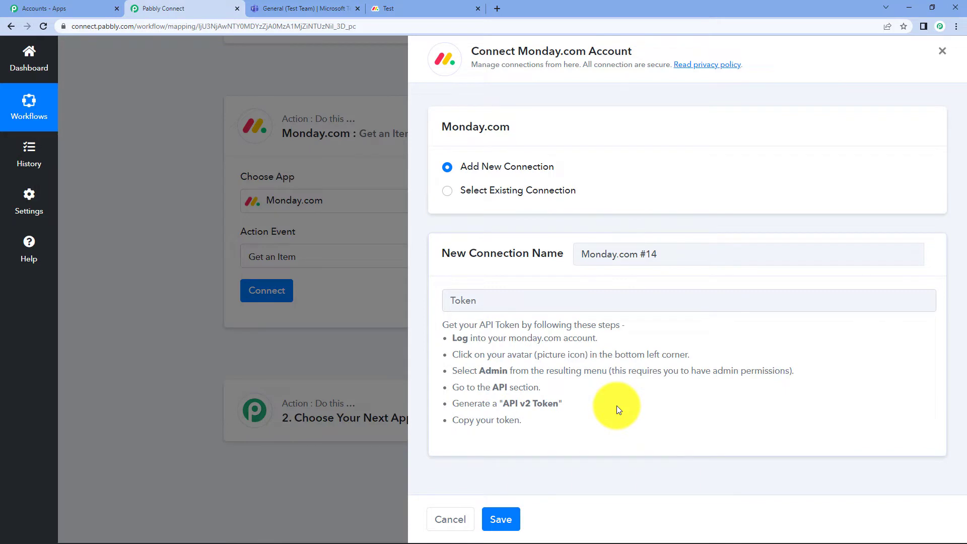
# Step: Switch to monday.com, regenerate the personal API v2 token in the Admin API section and copy it
pyautogui.click(435, 8)
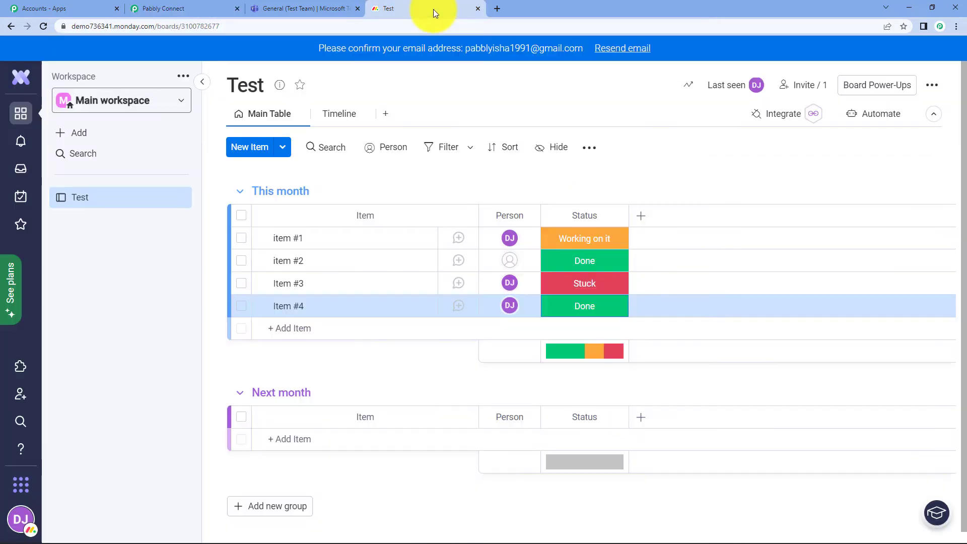
pyautogui.click(23, 520)
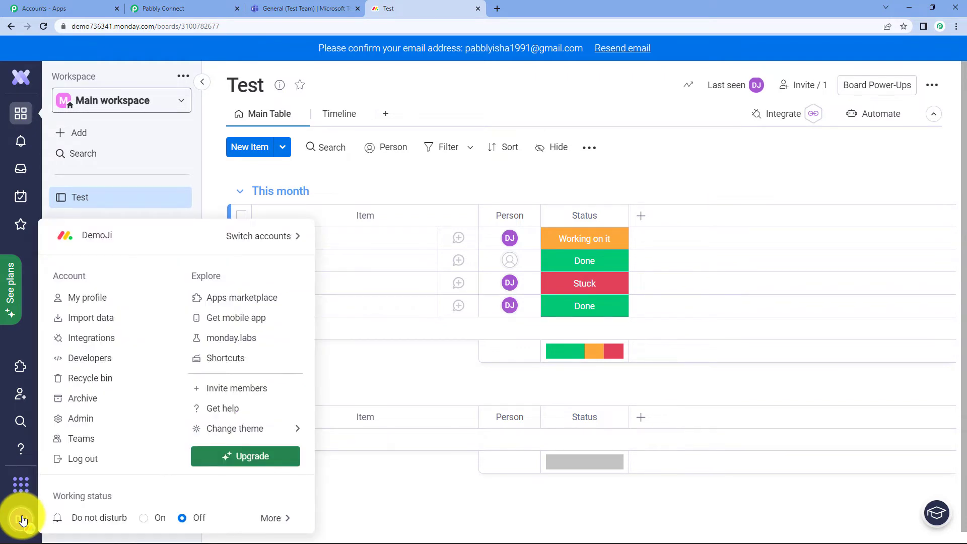
pyautogui.click(84, 420)
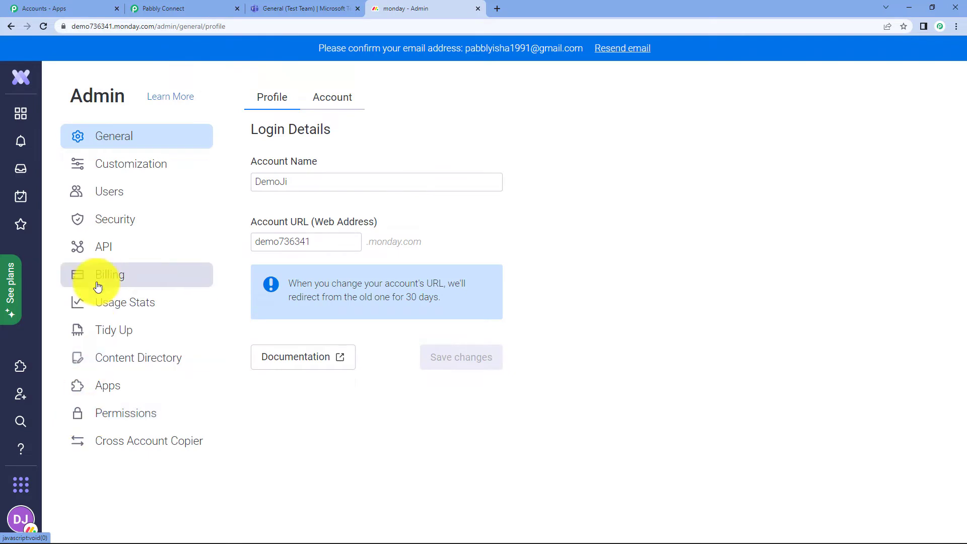
pyautogui.click(101, 252)
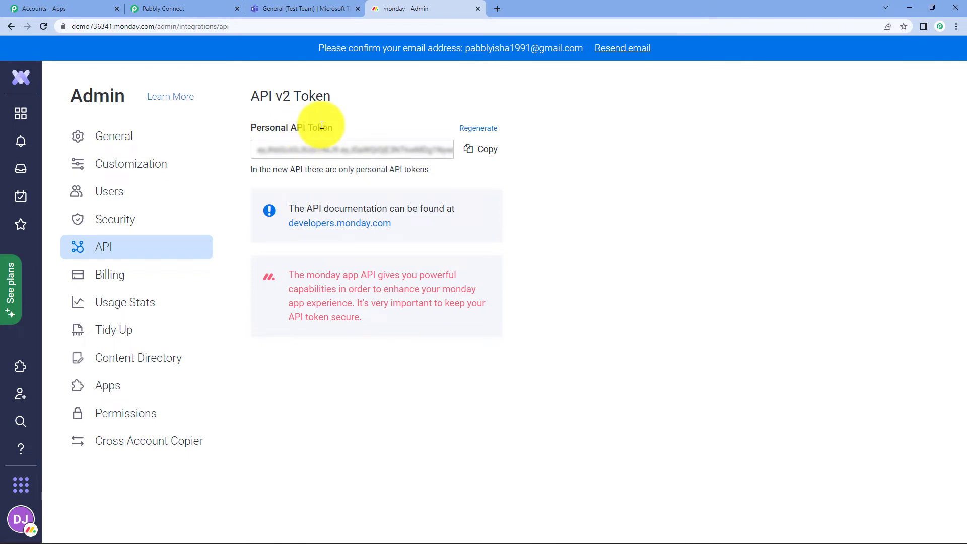
pyautogui.click(469, 133)
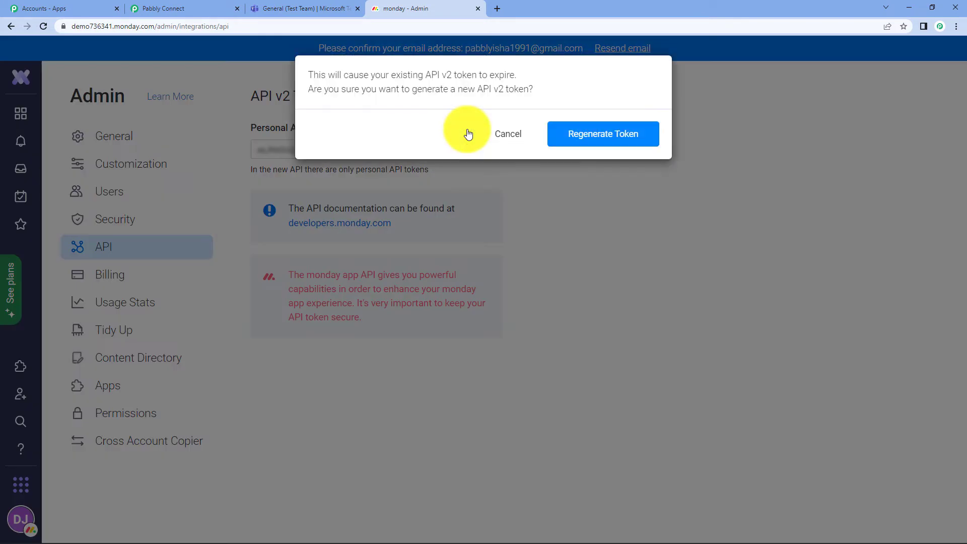
pyautogui.click(581, 134)
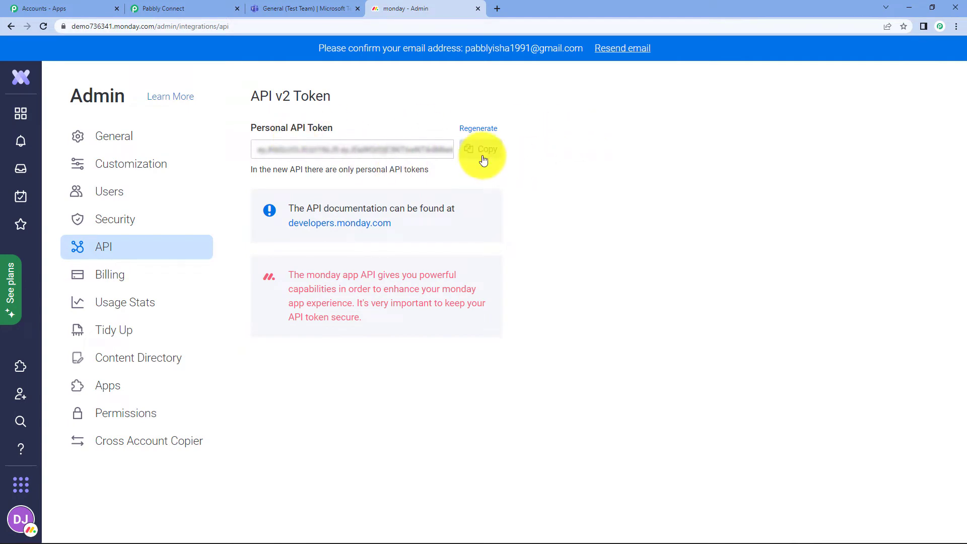
pyautogui.click(468, 151)
# Step: Switch back to Pabbly Connect, paste the API token into the new Monday.com connection and save it
pyautogui.click(192, 8)
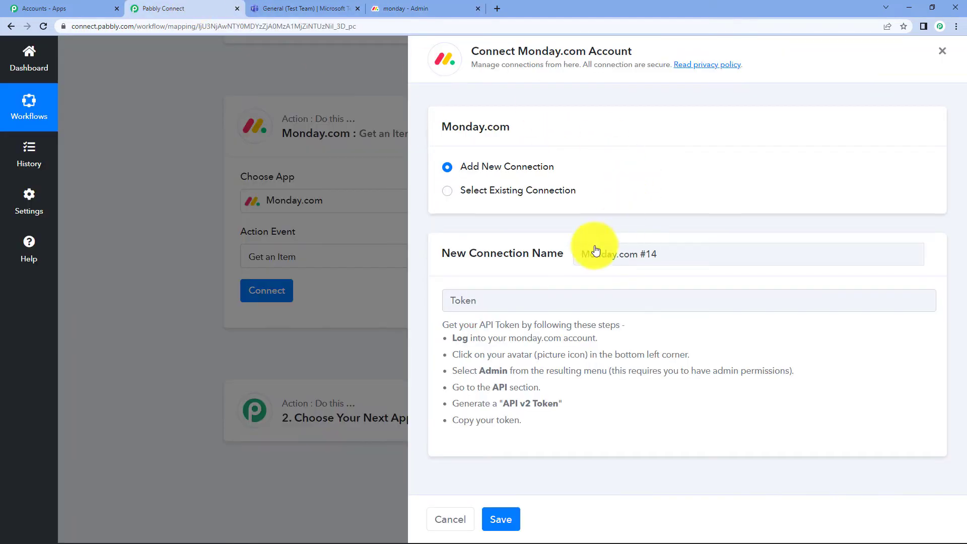
pyautogui.click(546, 293)
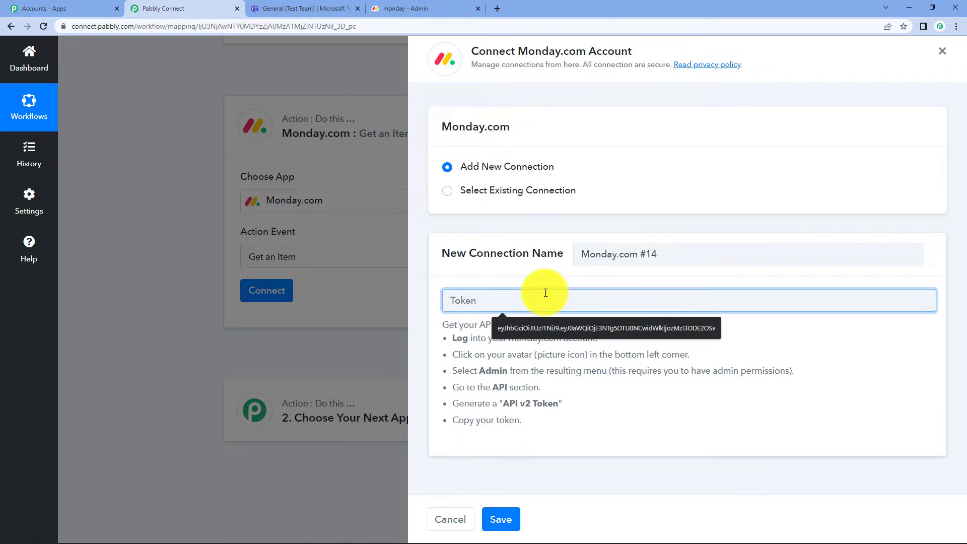
pyautogui.hotkey('ctrl', 'v')
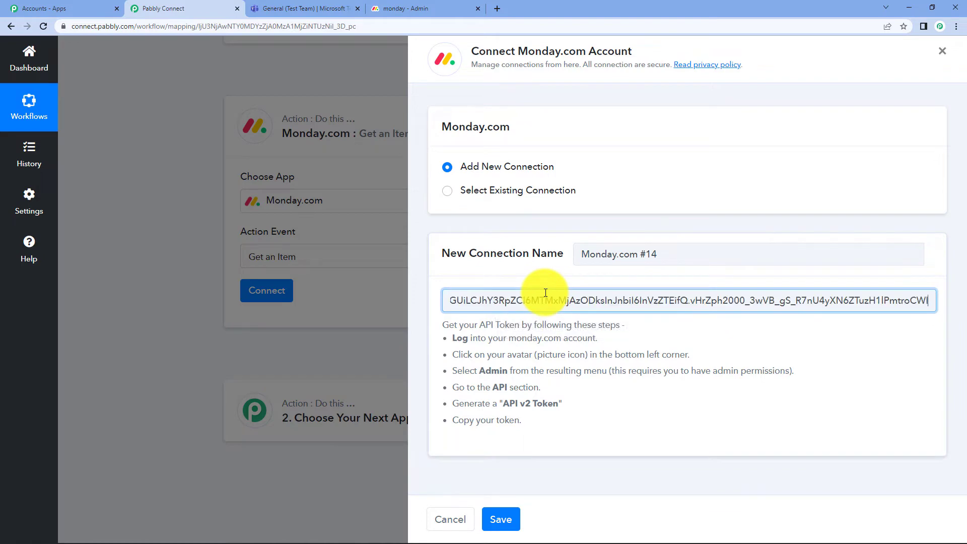
pyautogui.click(511, 523)
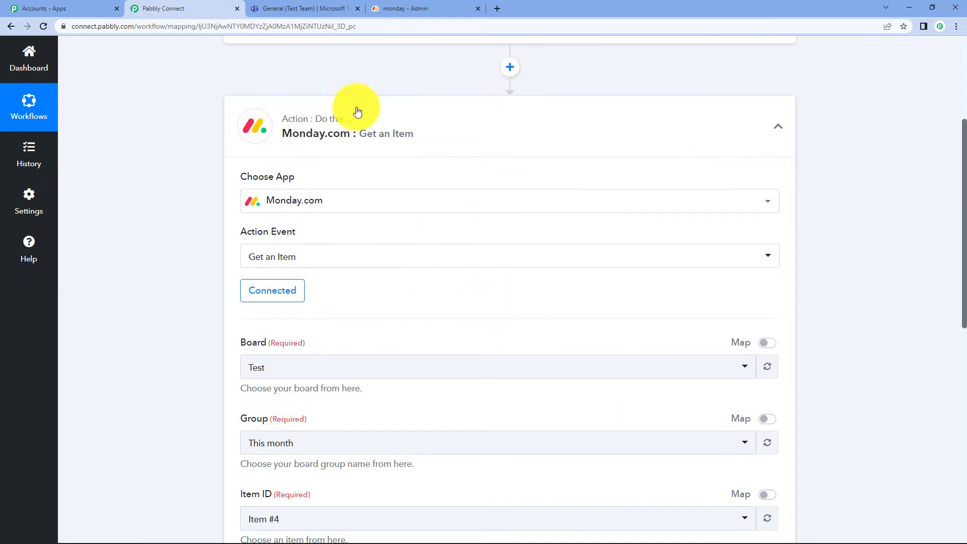
# Step: Choose Test as the board for the Get an Item step
pyautogui.scroll(-4, 504, 243)
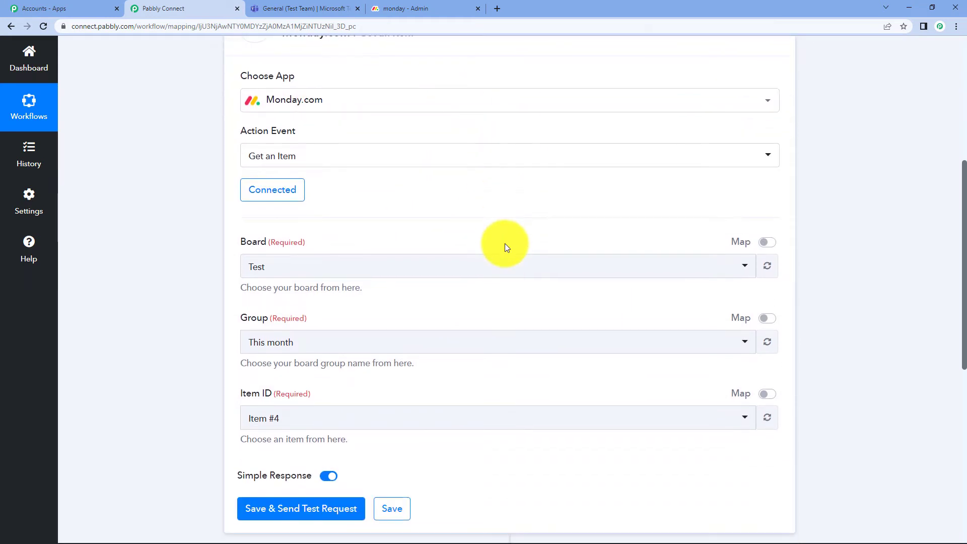
pyautogui.click(355, 161)
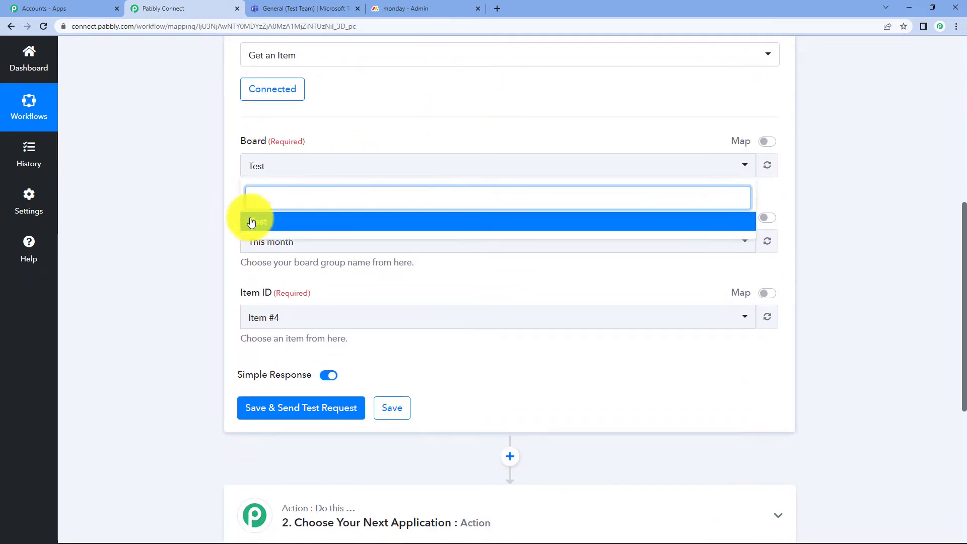
pyautogui.click(297, 232)
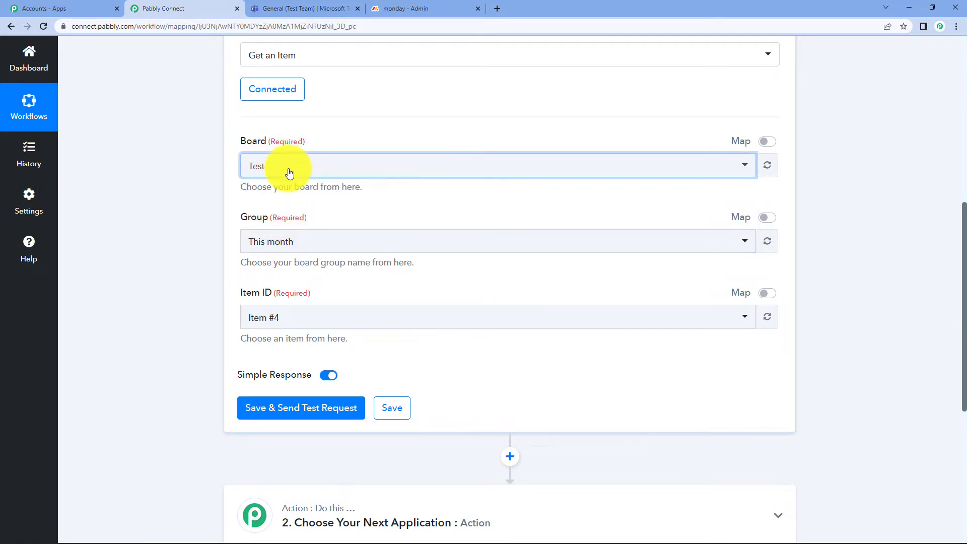
# Step: Check the groups on the monday.com Test board and keep This month as the group in the Get an Item step
pyautogui.click(346, 239)
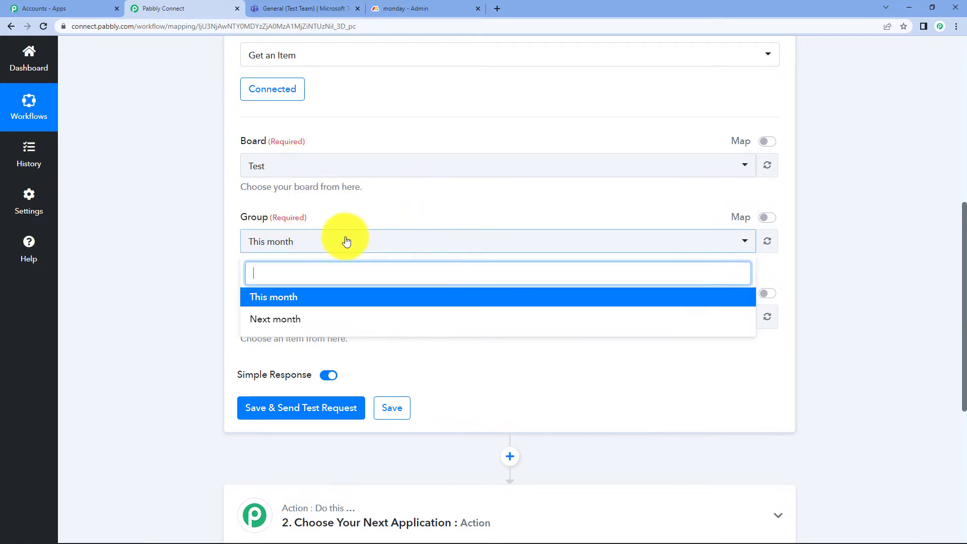
pyautogui.click(344, 215)
pyautogui.click(409, 5)
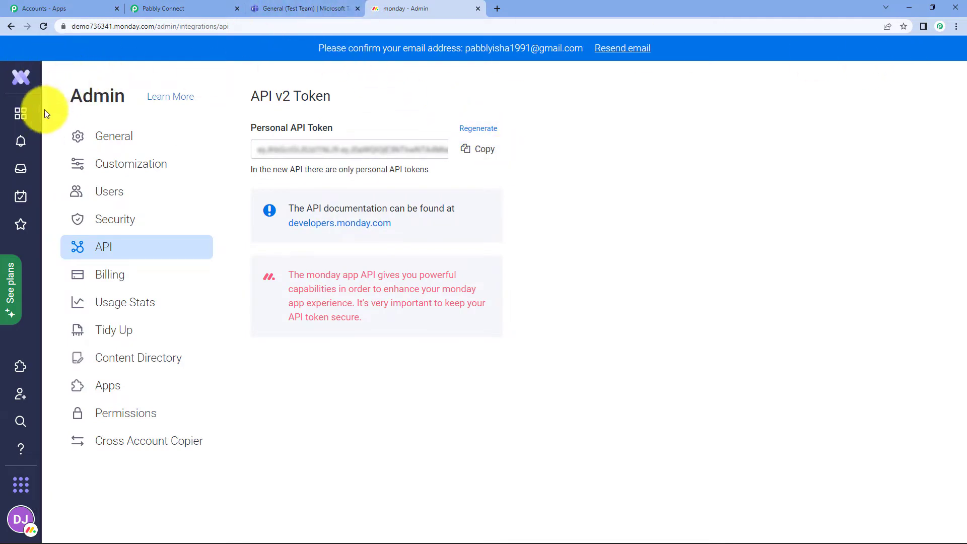
pyautogui.click(21, 114)
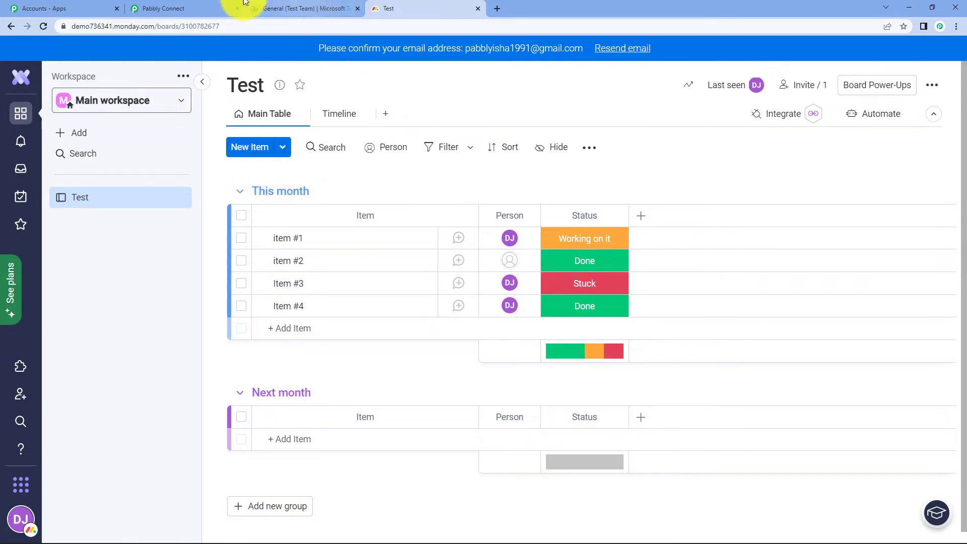
pyautogui.click(175, 7)
pyautogui.click(422, 240)
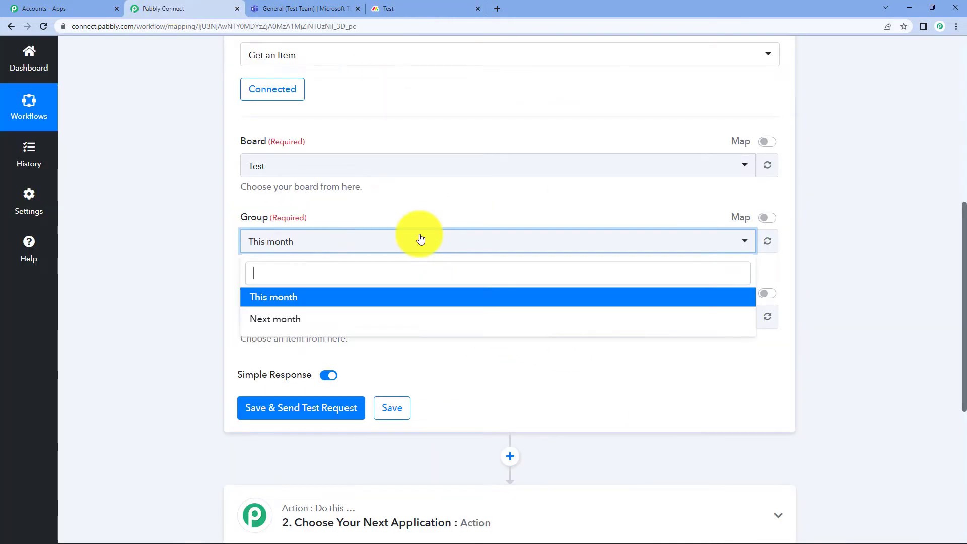
pyautogui.click(421, 238)
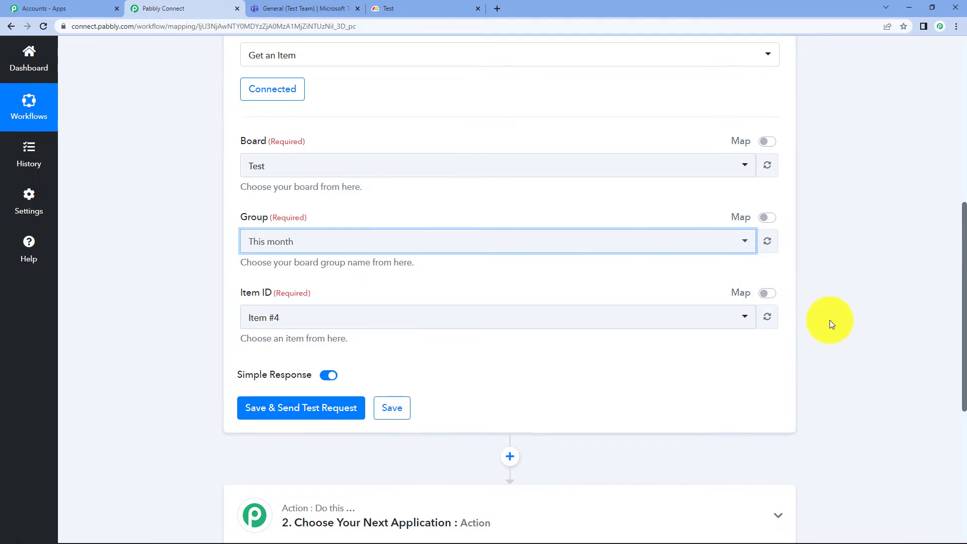
# Step: Enable mapping for Item ID and expand the New Item in Board trigger to check its received response
pyautogui.click(770, 298)
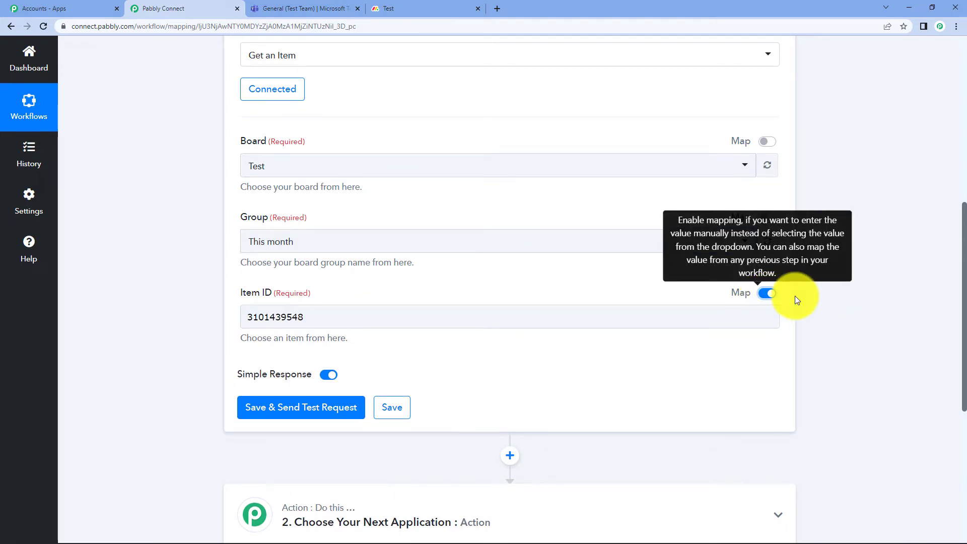
pyautogui.click(439, 325)
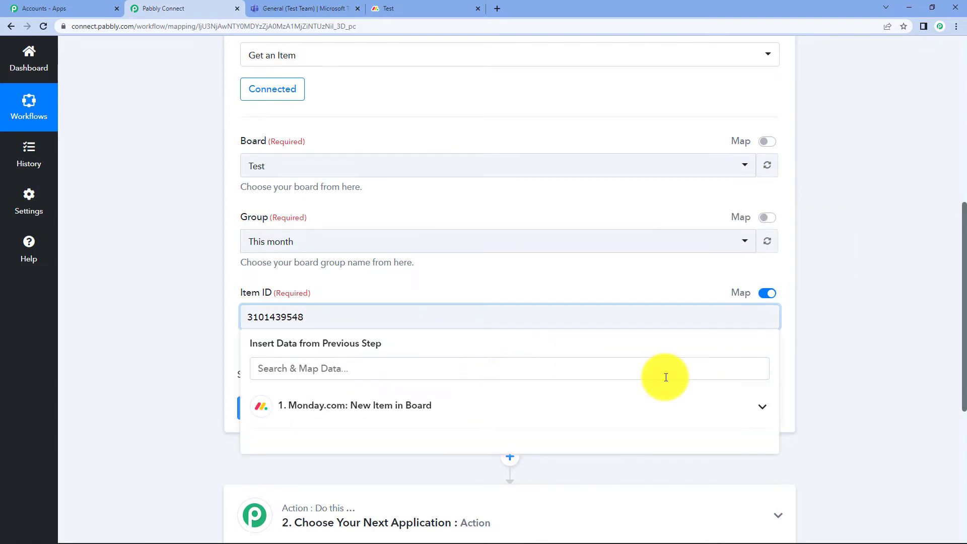
pyautogui.scroll(8, 853, 352)
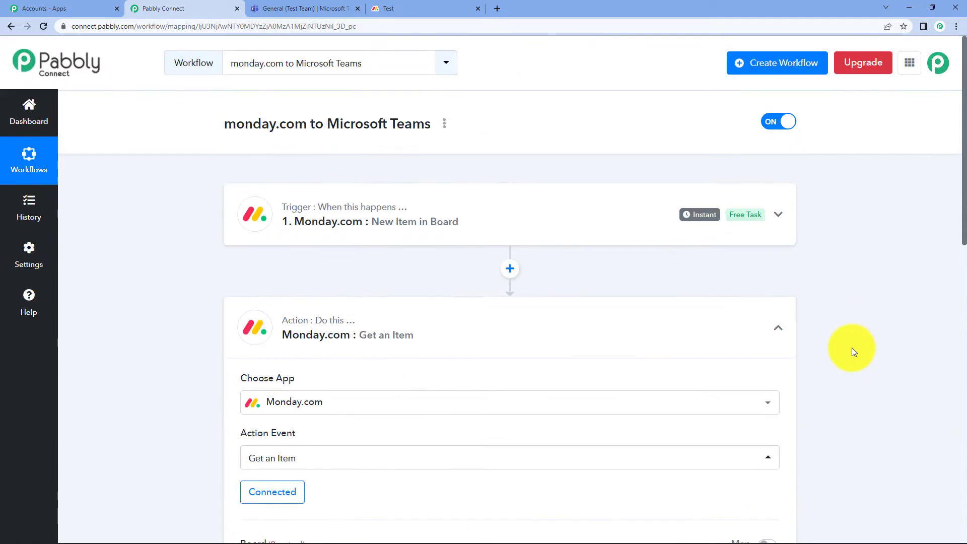
pyautogui.click(506, 236)
pyautogui.scroll(-10, 635, 356)
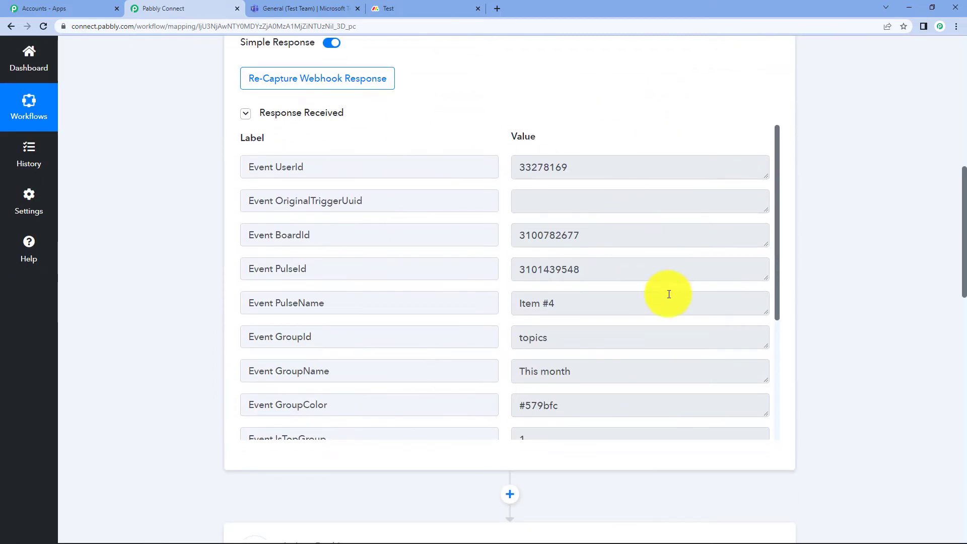
pyautogui.scroll(-12, 908, 284)
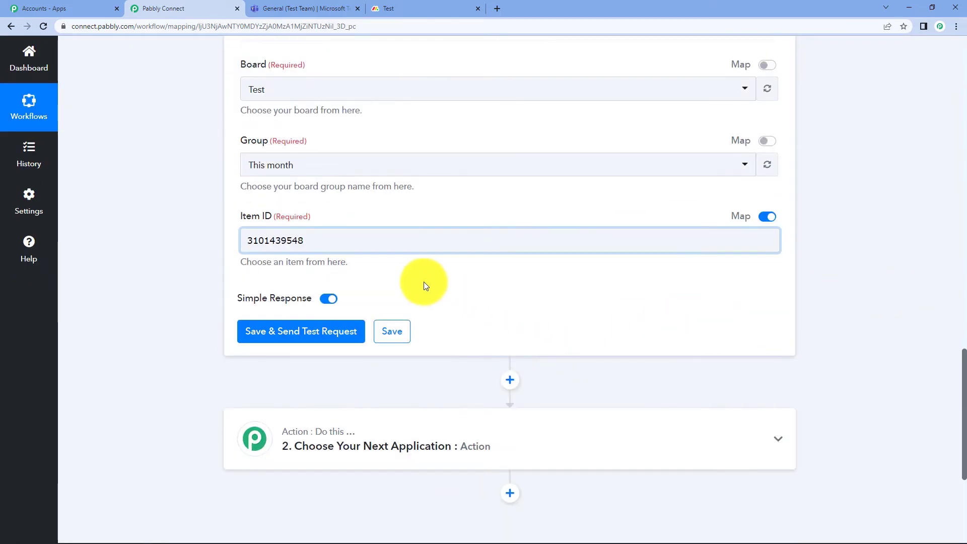
# Step: Map Item ID to the trigger's Event PulseId in place of the fixed ID, then save the step and send a test request
pyautogui.click(381, 234)
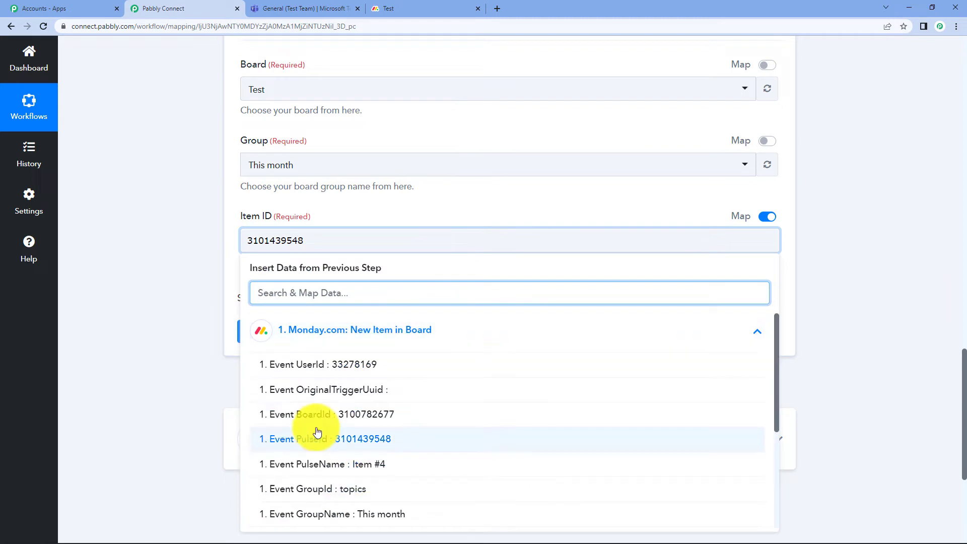
pyautogui.scroll(-2, 504, 431)
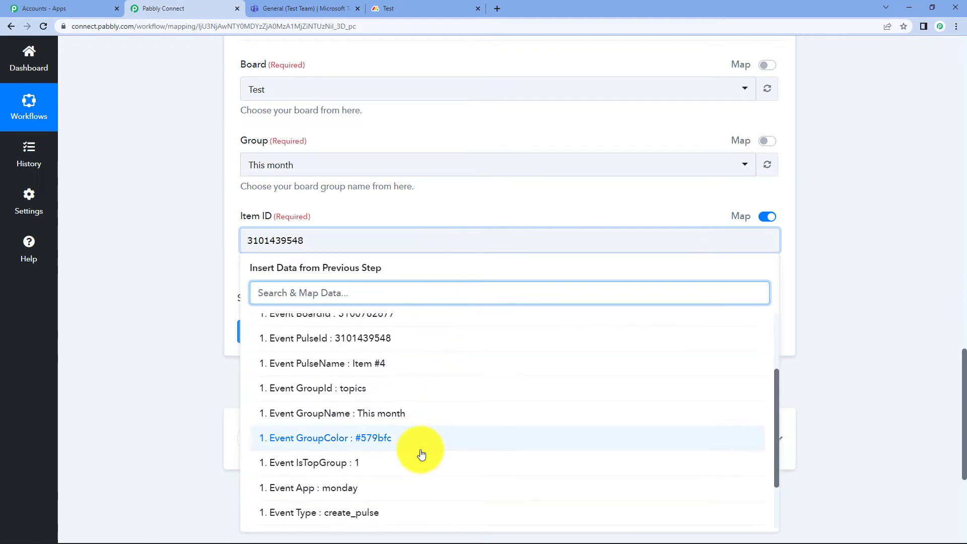
pyautogui.scroll(-1, 403, 459)
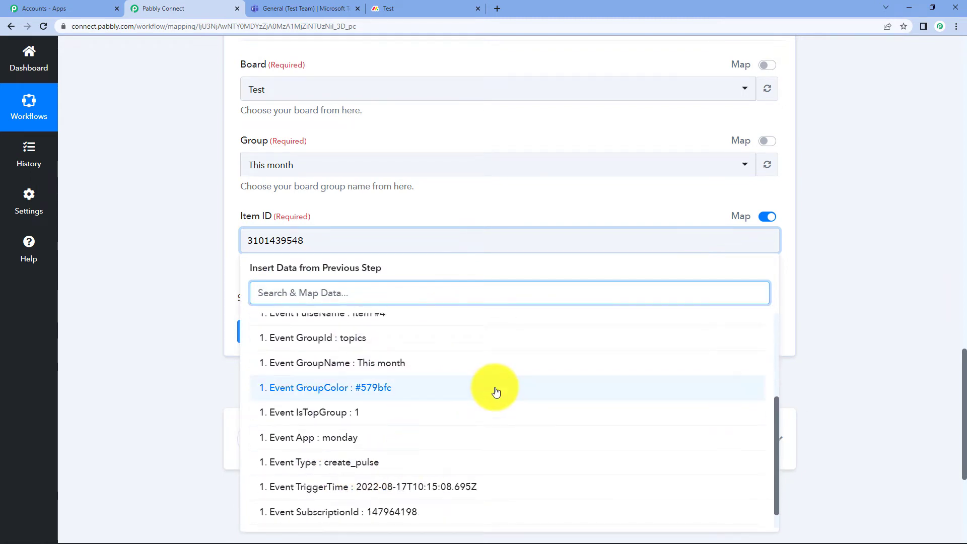
pyautogui.scroll(3, 492, 391)
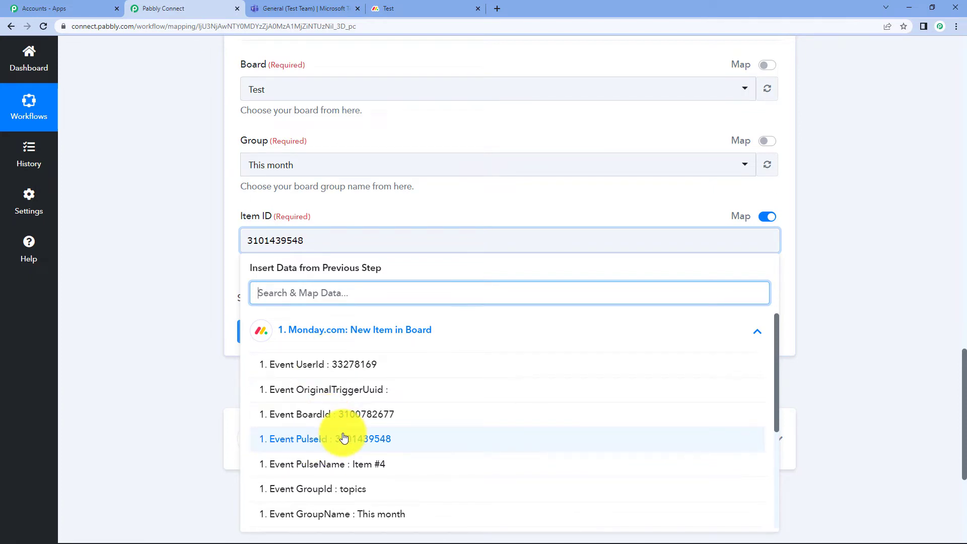
pyautogui.click(412, 443)
pyautogui.moveTo(303, 246); pyautogui.dragTo(225, 252)
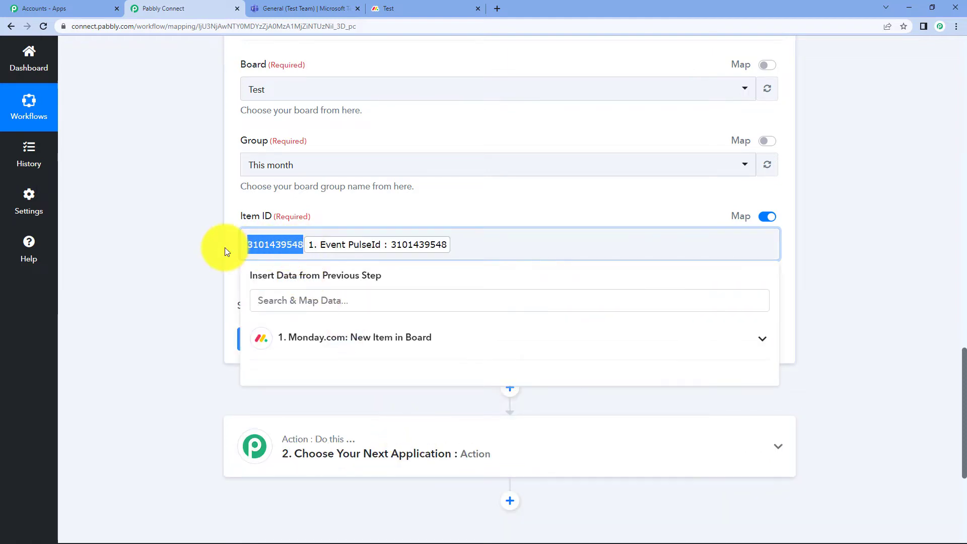
pyautogui.press('BackSpace')
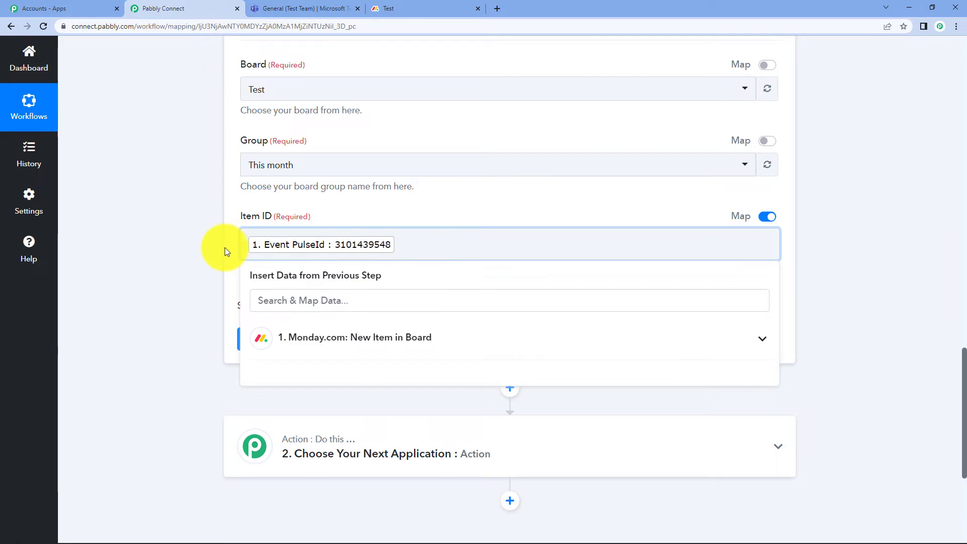
pyautogui.click(870, 204)
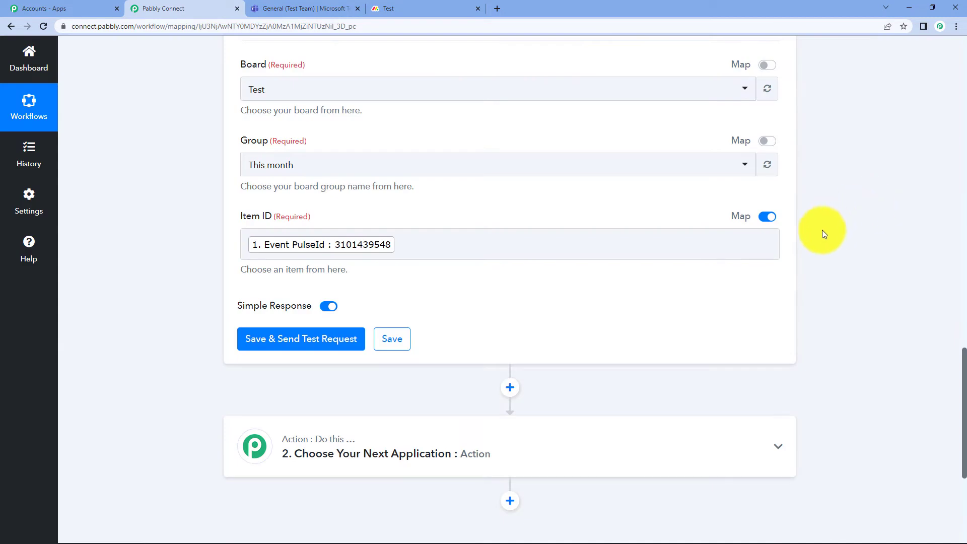
pyautogui.click(293, 339)
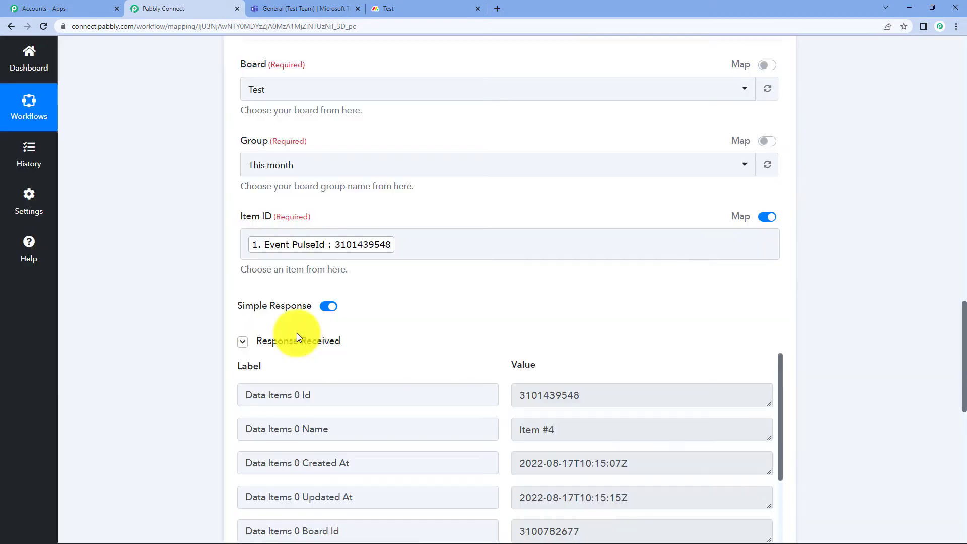
# Step: Compare the Get an Item response with Item #4 on the monday.com Test board, checking the name, person and status
pyautogui.scroll(-5, 659, 328)
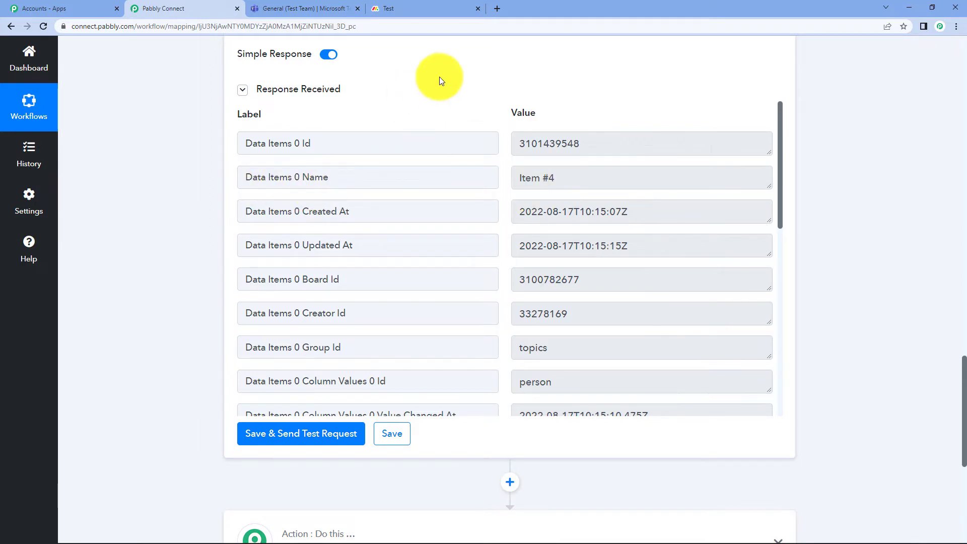
pyautogui.click(420, 9)
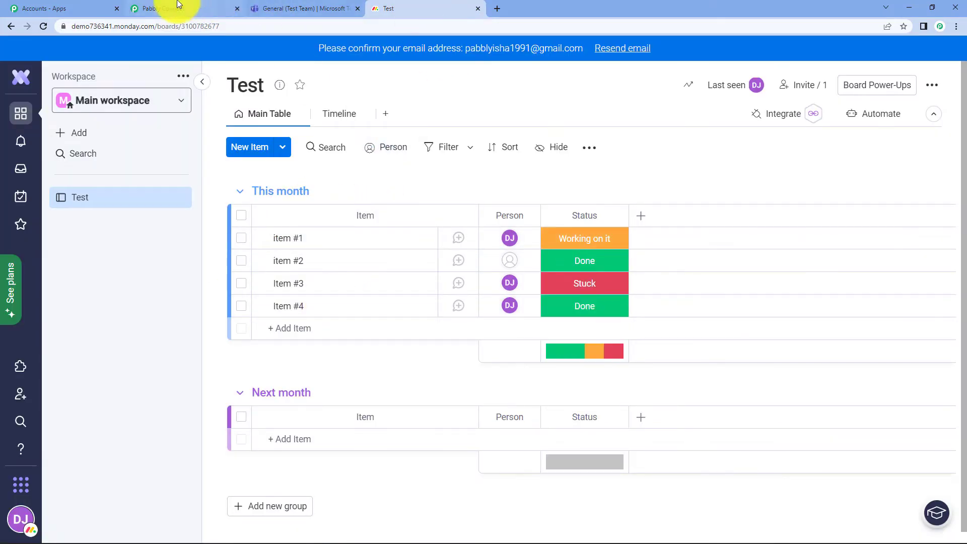
pyautogui.click(221, 8)
pyautogui.scroll(-7, 596, 337)
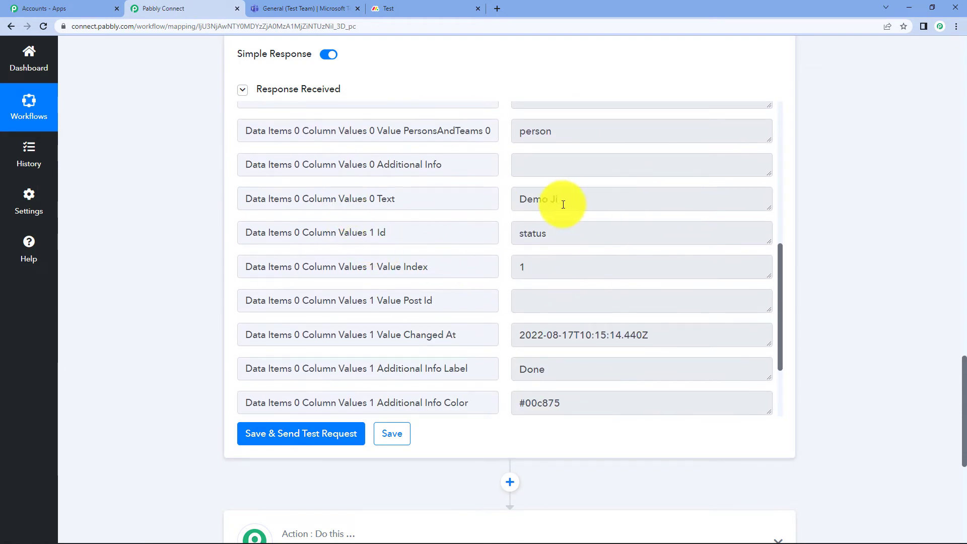
pyautogui.click(425, 6)
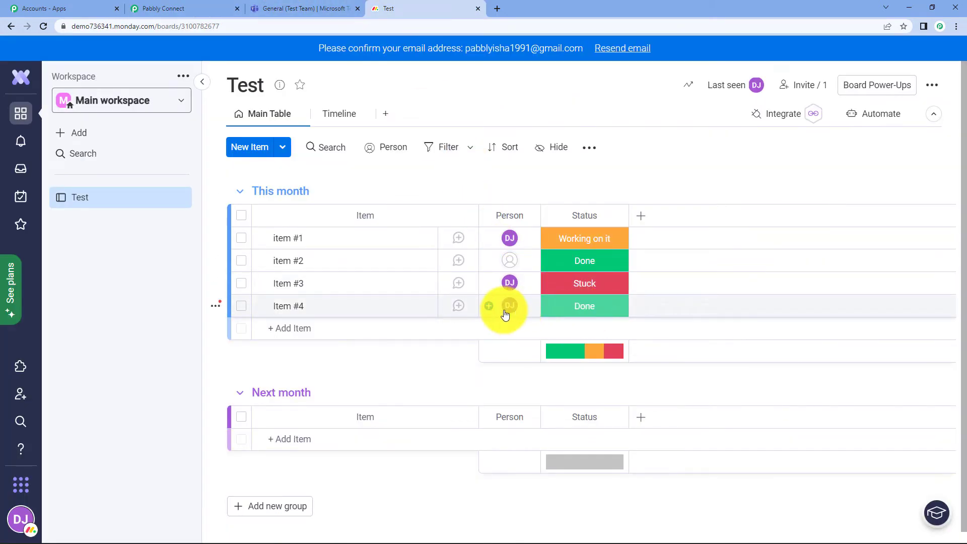
pyautogui.moveTo(505, 309)
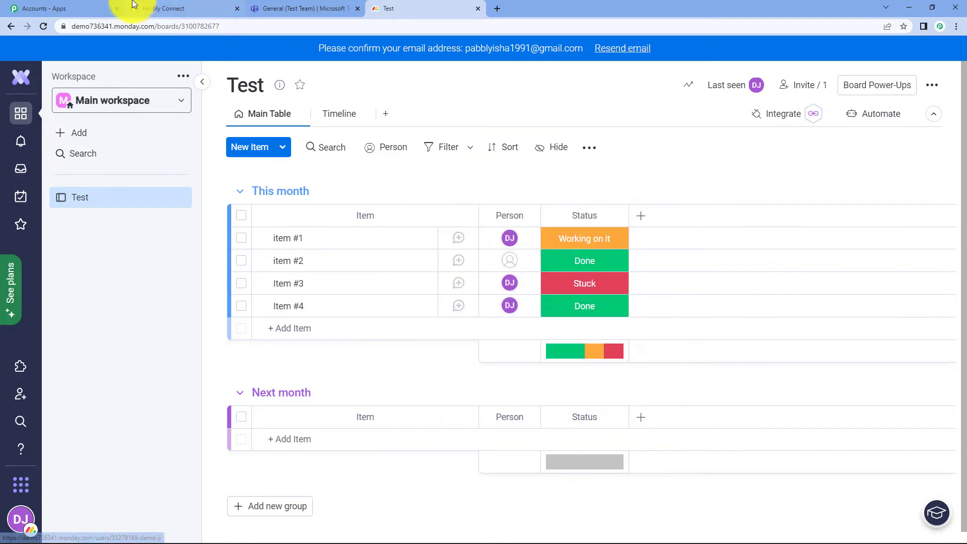
pyautogui.click(182, 8)
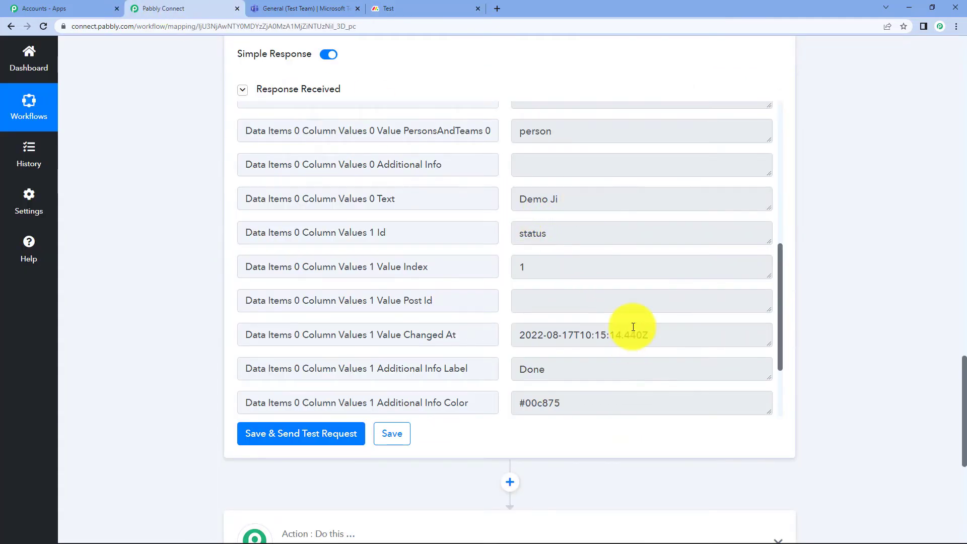
pyautogui.scroll(-2, 628, 322)
pyautogui.scroll(8, 630, 313)
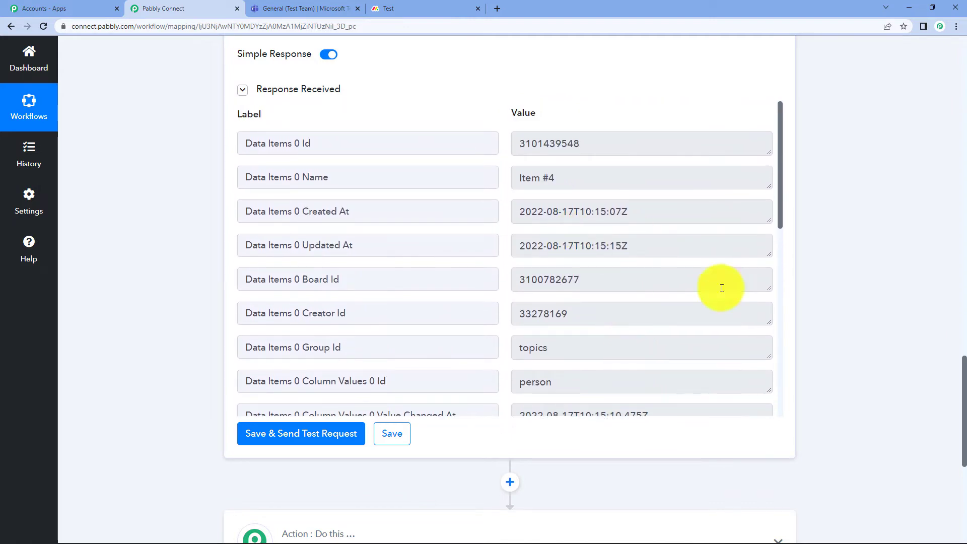
pyautogui.scroll(-1, 544, 292)
pyautogui.scroll(-1, 564, 300)
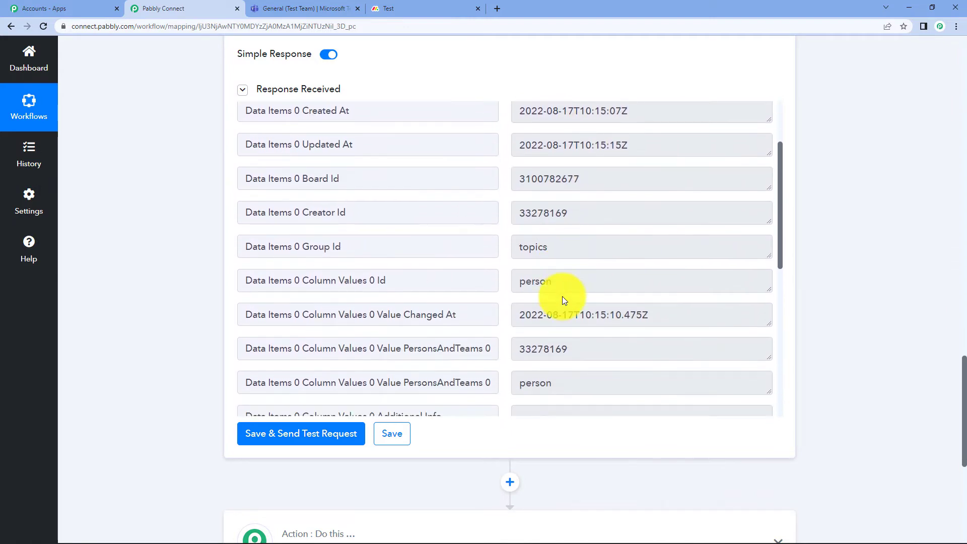
pyautogui.scroll(-3, 579, 272)
pyautogui.scroll(-6, 578, 272)
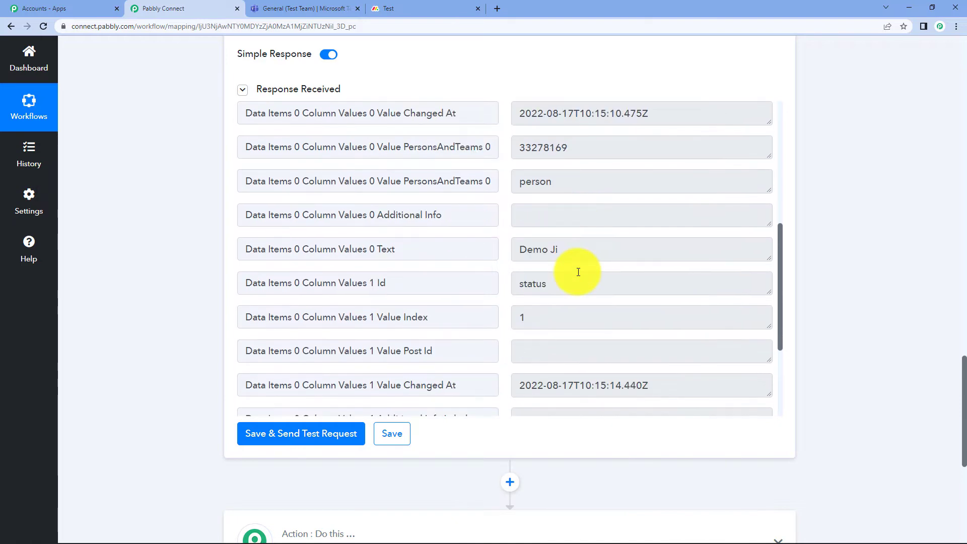
pyautogui.click(423, 9)
pyautogui.click(221, 9)
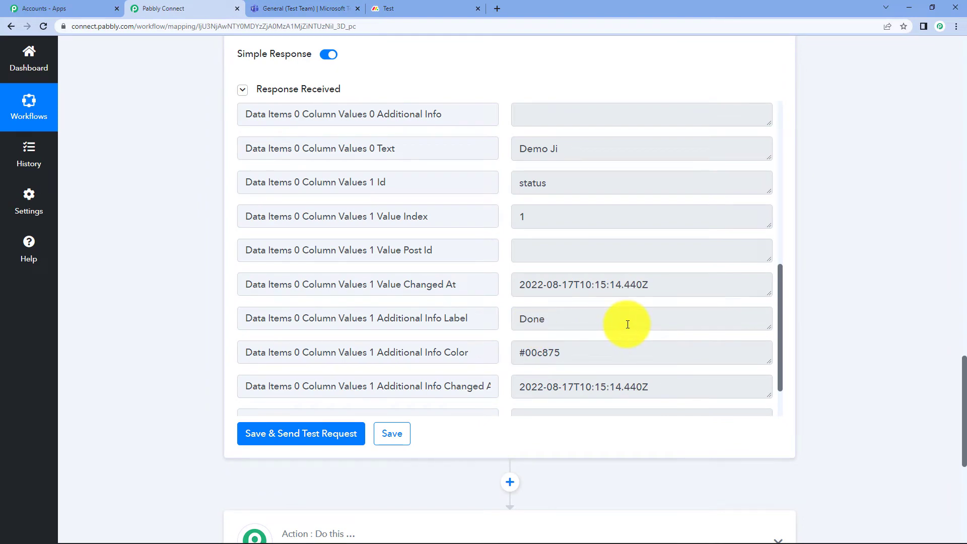
# Step: Collapse the Get an Item step and choose Microsoft Teams as the app for the next action
pyautogui.scroll(10, 862, 252)
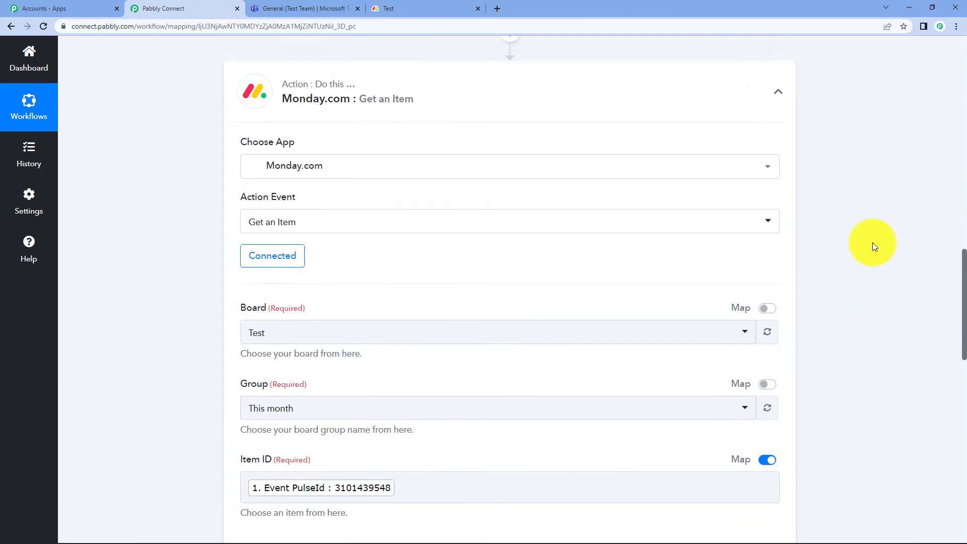
pyautogui.click(779, 101)
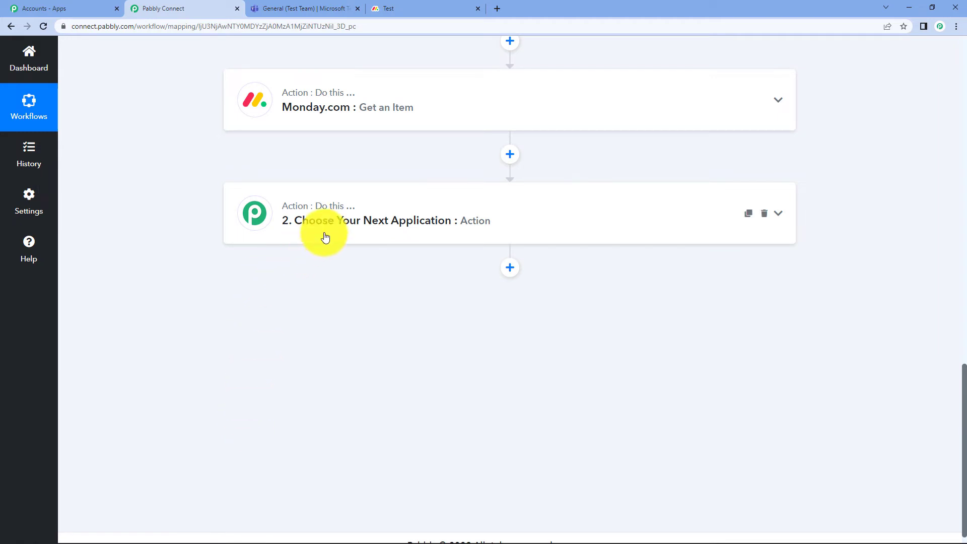
pyautogui.click(341, 220)
pyautogui.click(345, 285)
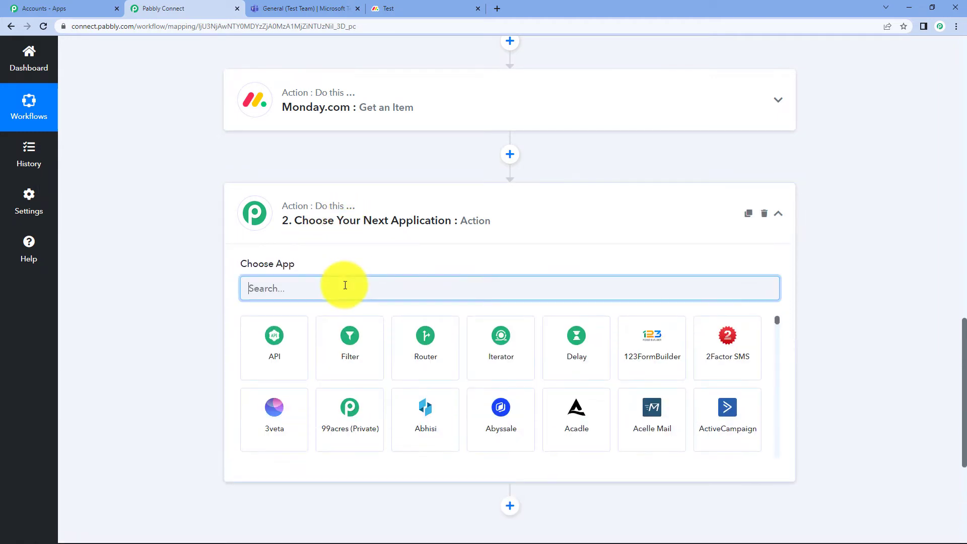
pyautogui.write('microso')
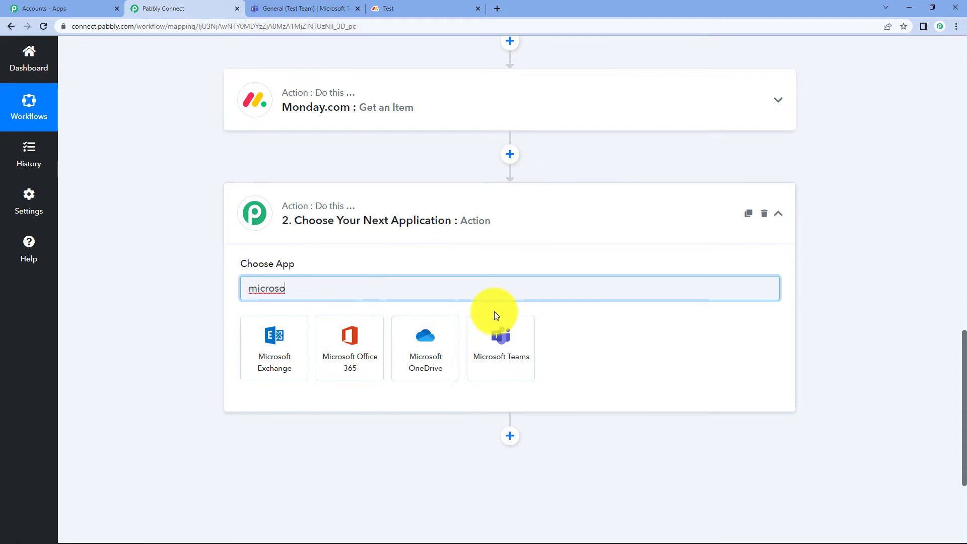
pyautogui.click(531, 355)
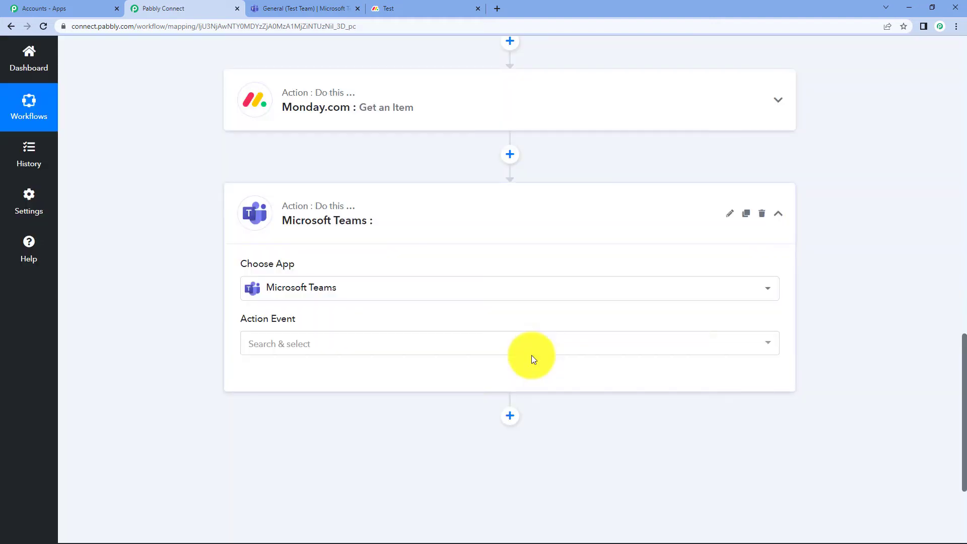
# Step: Set the Microsoft Teams action event to Send Message in a Channel
pyautogui.click(423, 347)
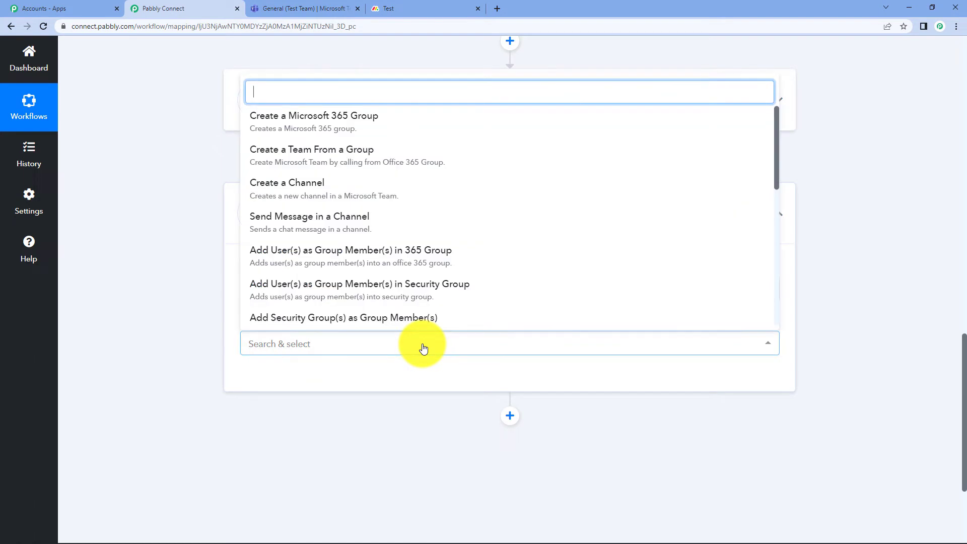
pyautogui.scroll(-8, 338, 193)
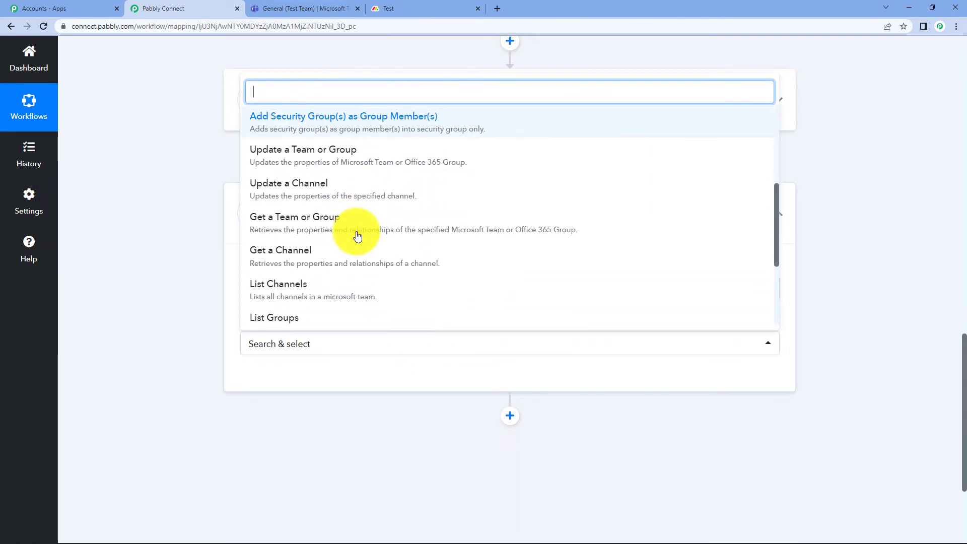
pyautogui.scroll(6, 357, 236)
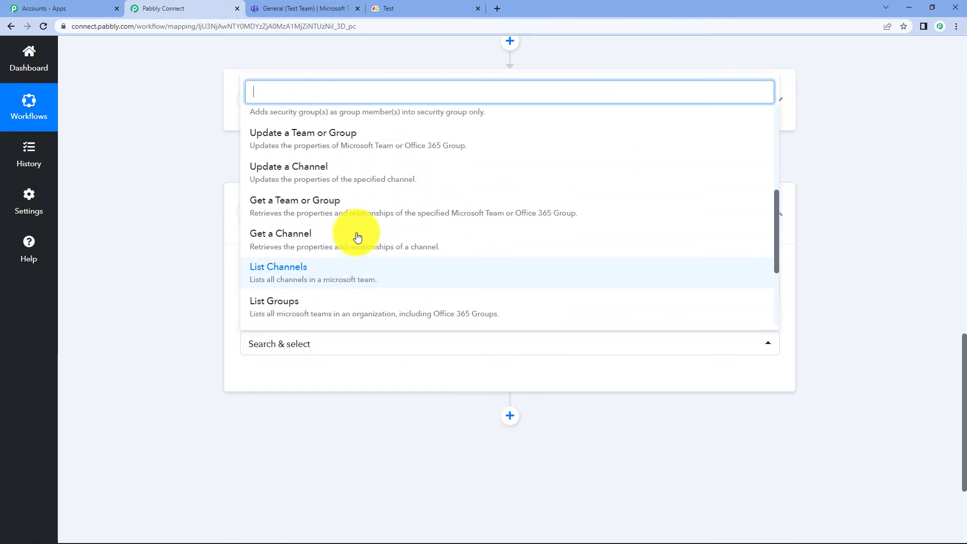
pyautogui.scroll(-3, 358, 236)
pyautogui.scroll(4, 352, 233)
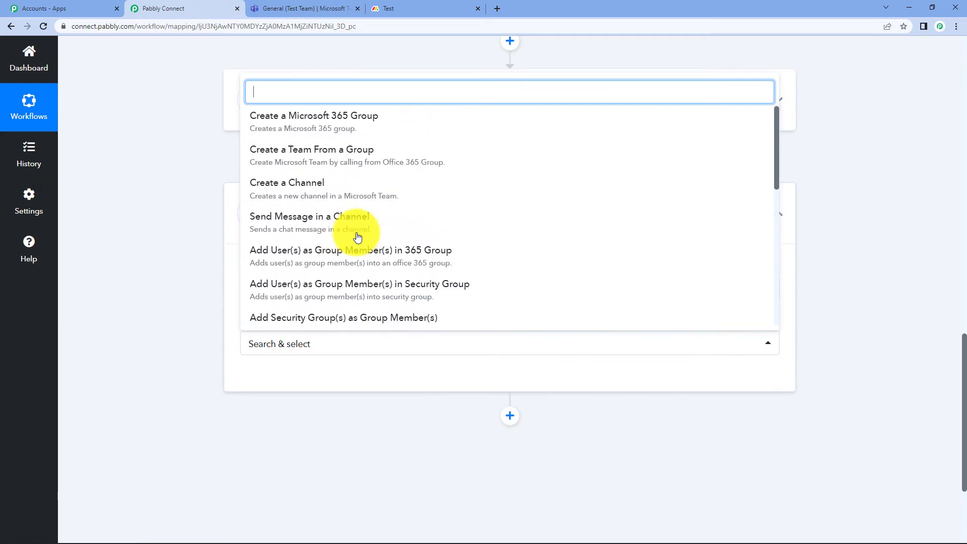
pyautogui.click(328, 232)
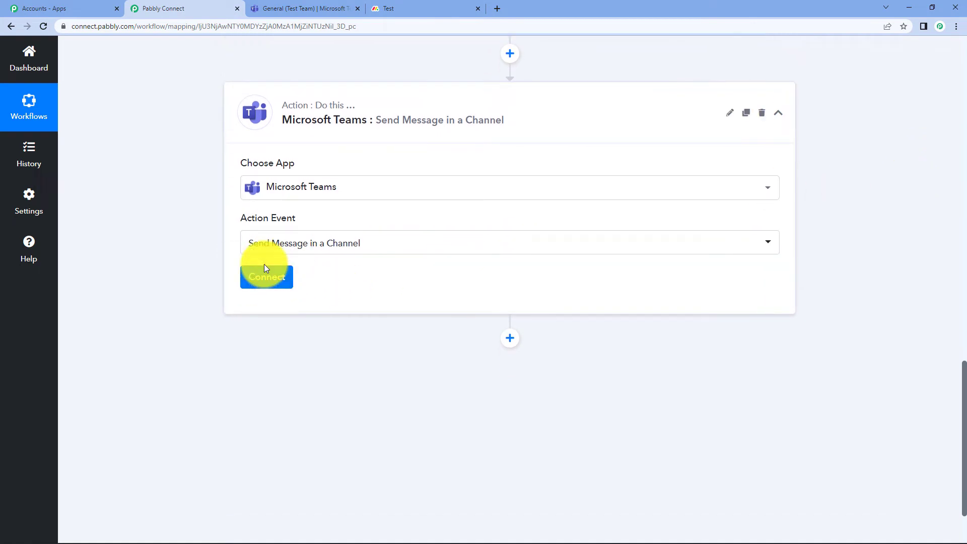
# Step: Add a new Microsoft Teams connection and accept the permissions Pabbly Connect requests
pyautogui.click(283, 280)
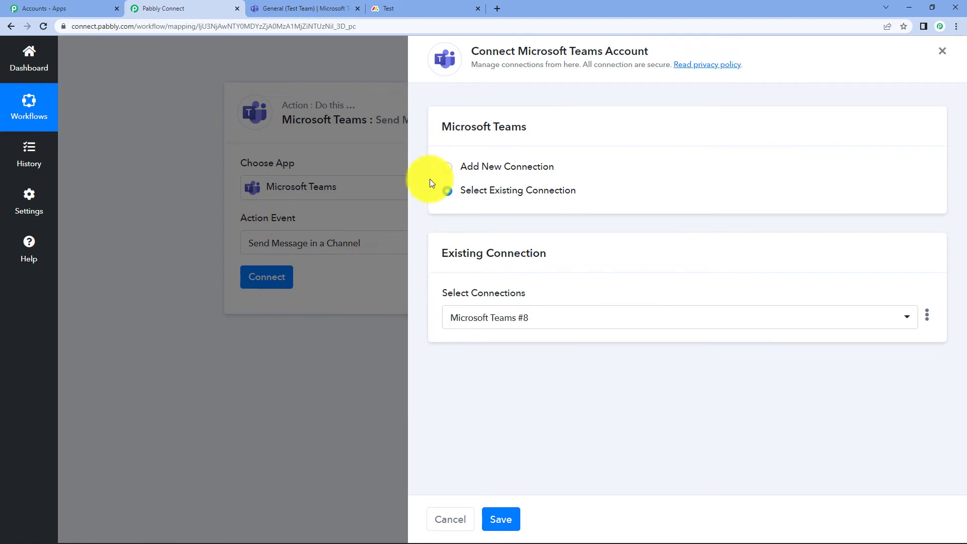
pyautogui.click(446, 167)
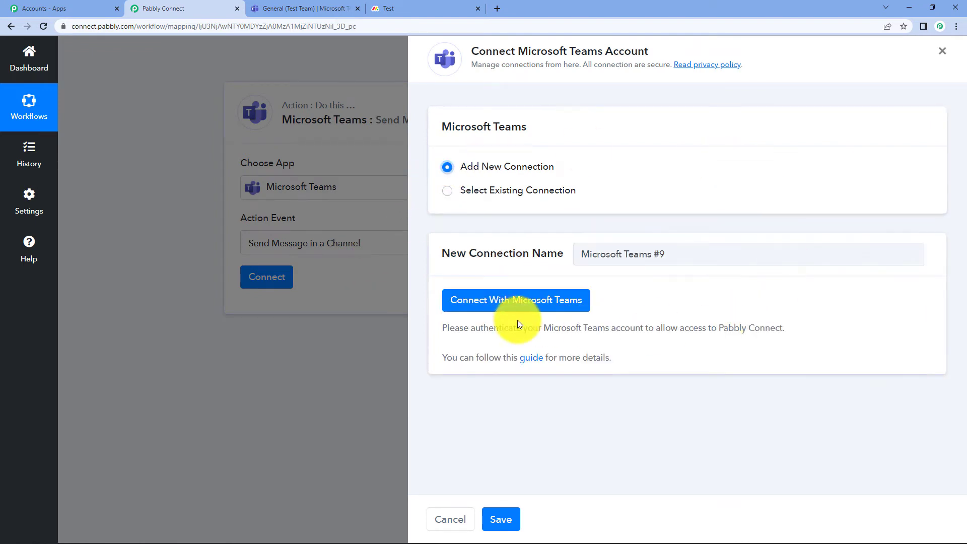
pyautogui.click(492, 301)
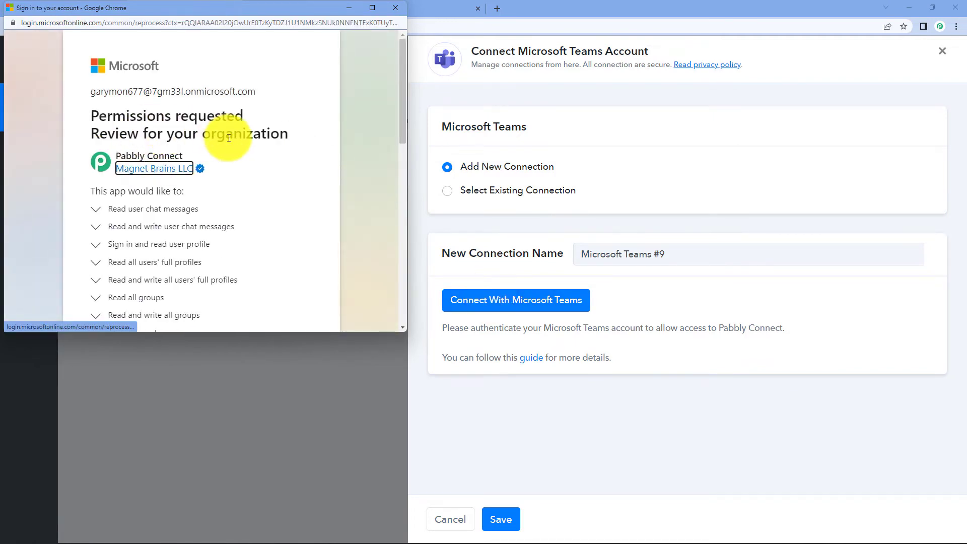
pyautogui.scroll(-15, 287, 188)
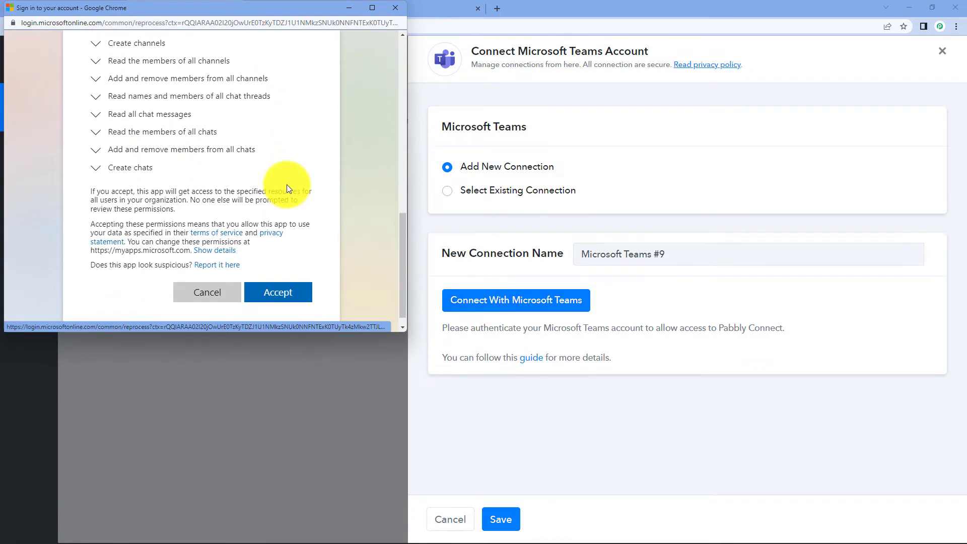
pyautogui.click(283, 275)
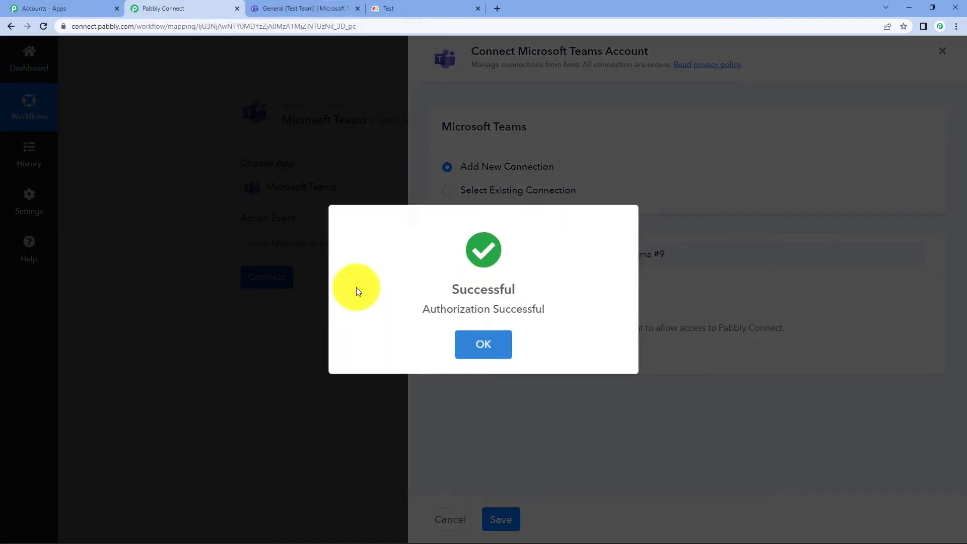
pyautogui.click(459, 336)
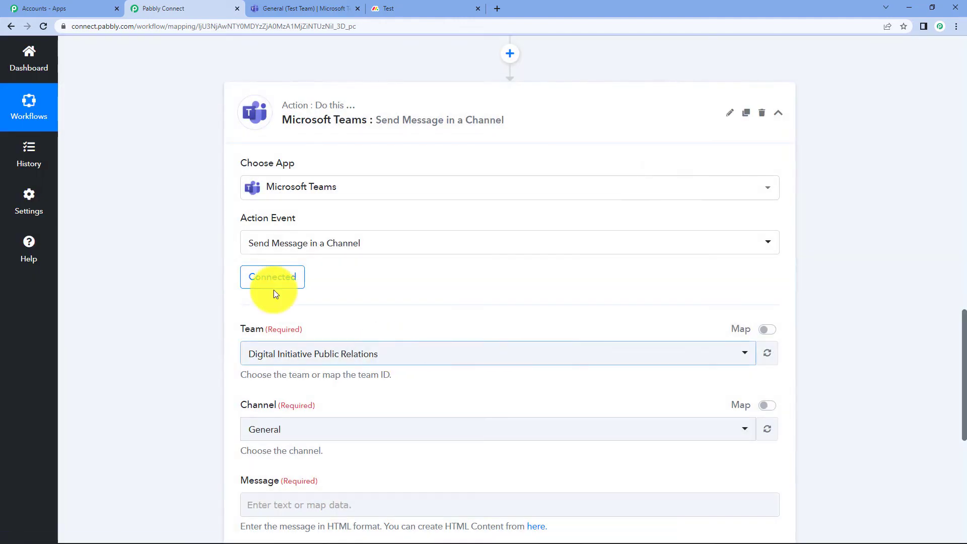
# Step: Check the teams in Microsoft Teams and select Test Team as the team for the channel message
pyautogui.scroll(-2, 461, 257)
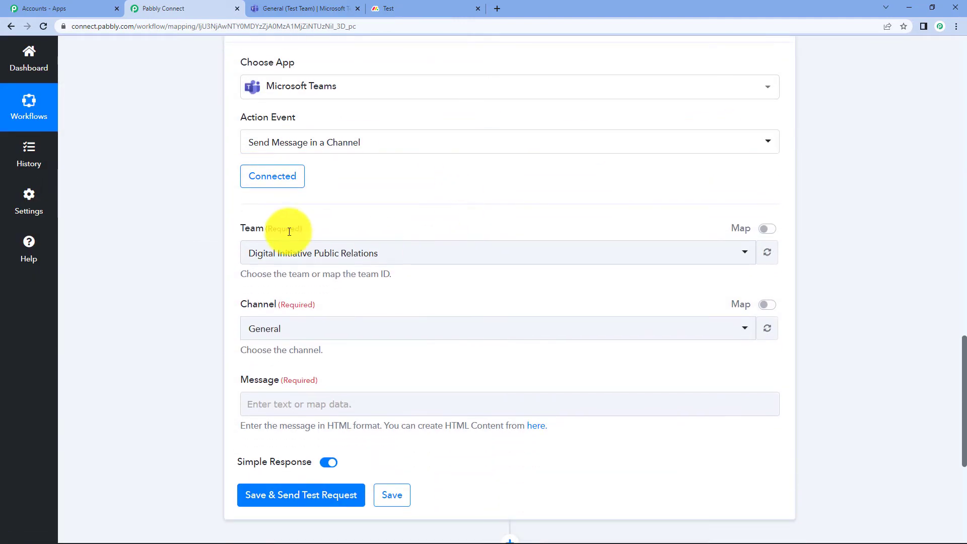
pyautogui.click(432, 261)
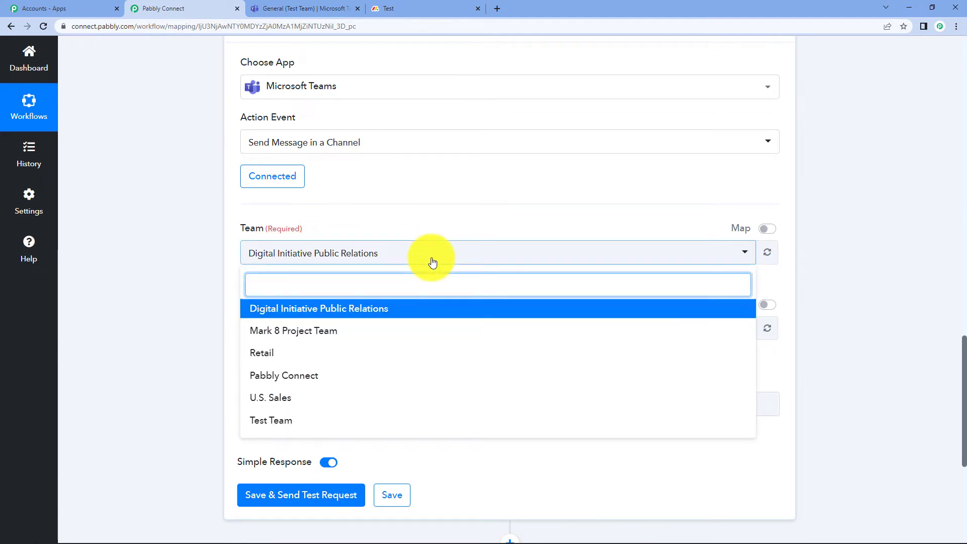
pyautogui.click(426, 242)
pyautogui.click(292, 4)
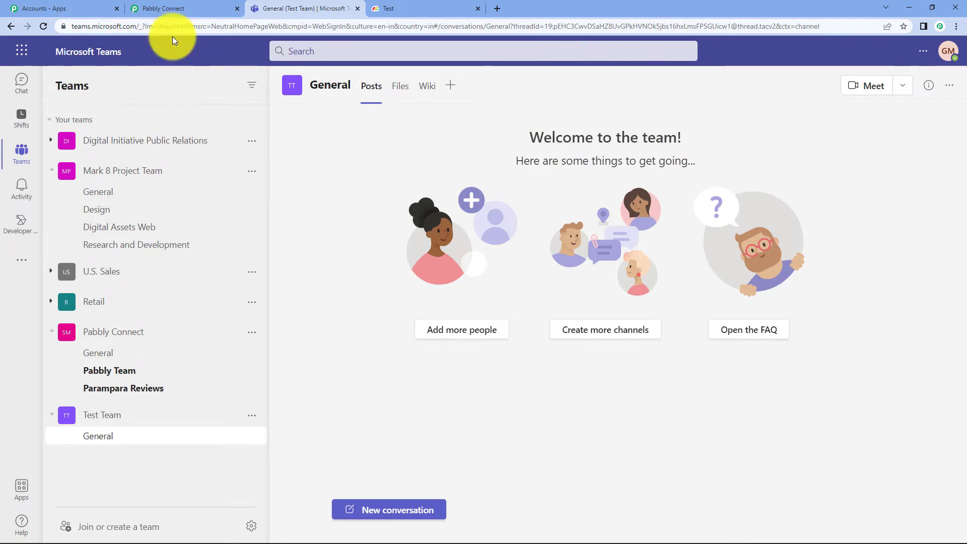
pyautogui.click(182, 5)
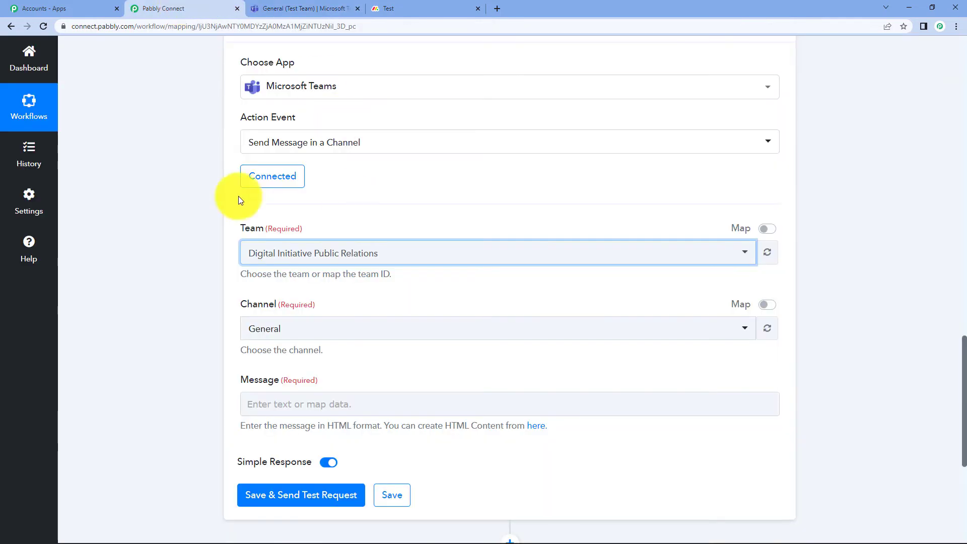
pyautogui.click(450, 260)
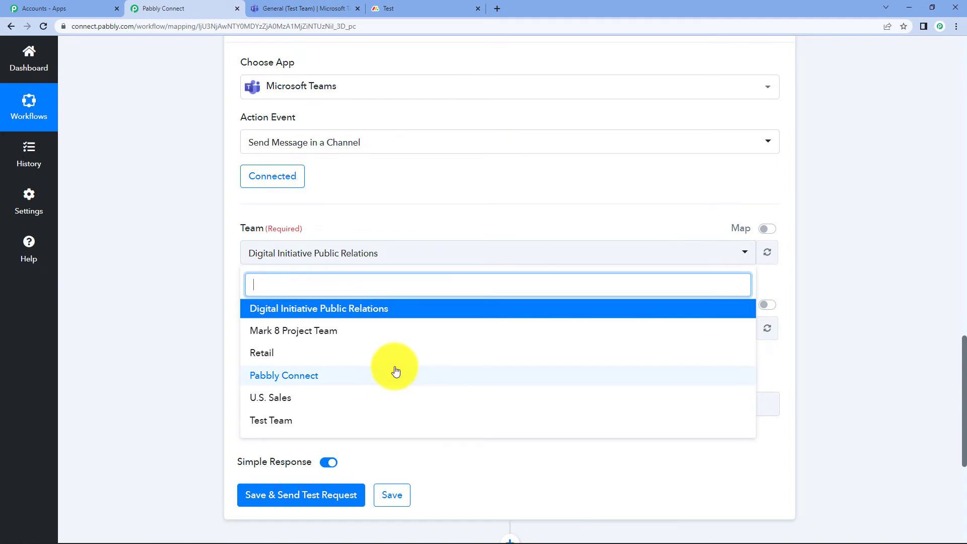
pyautogui.click(277, 424)
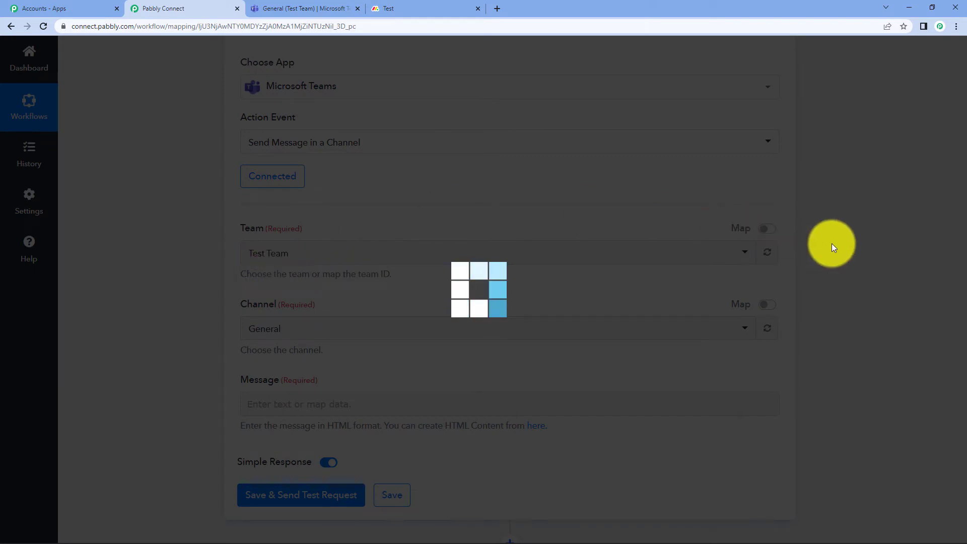
# Step: Select General as the channel that receives the message
pyautogui.scroll(-1, 345, 270)
pyautogui.click(345, 276)
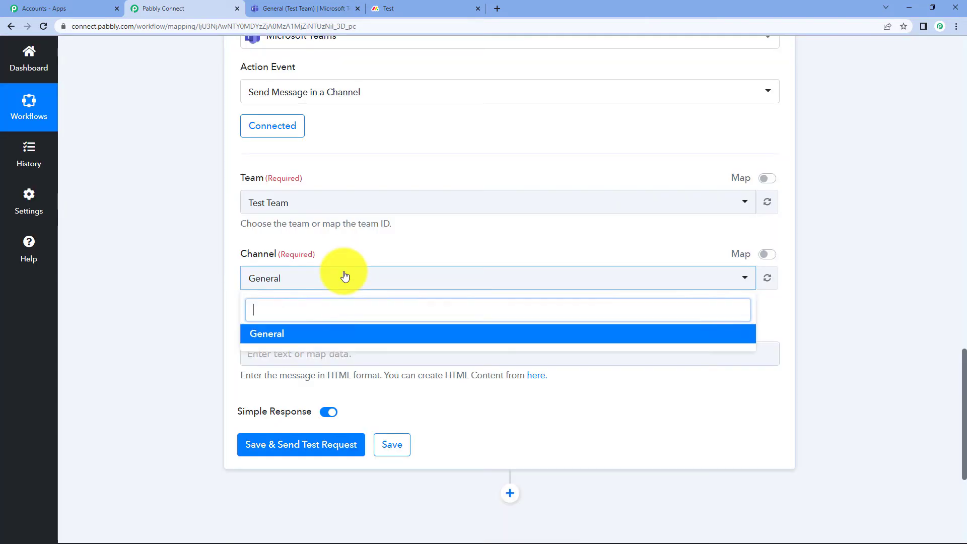
pyautogui.click(360, 335)
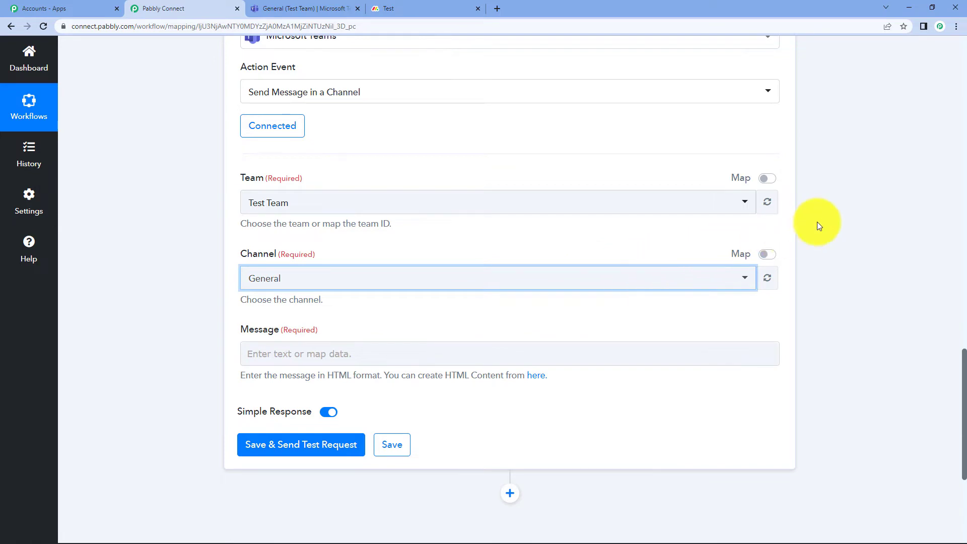
# Step: Start the message with "Hey team,", a blank line and "New item i.e."
pyautogui.scroll(-2, 820, 222)
pyautogui.click(330, 253)
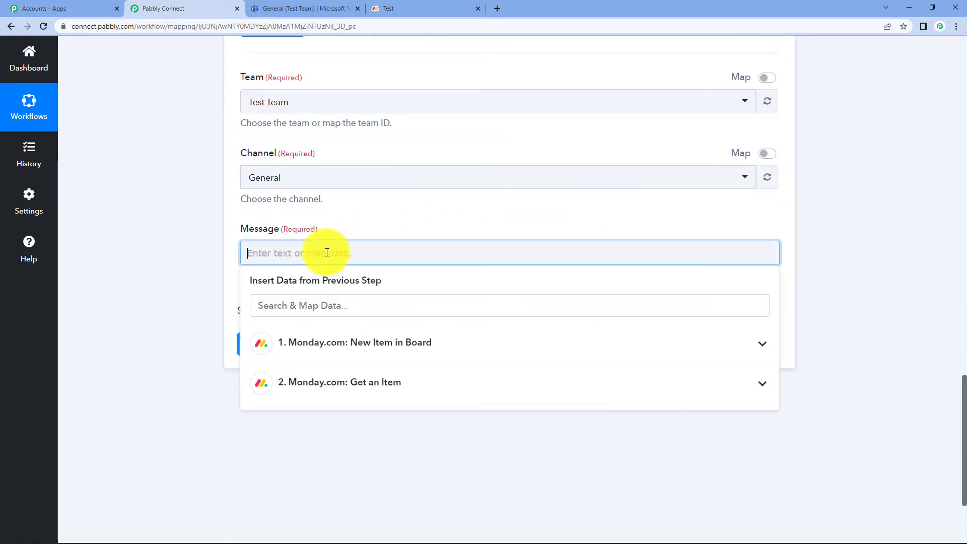
pyautogui.write('Hey')
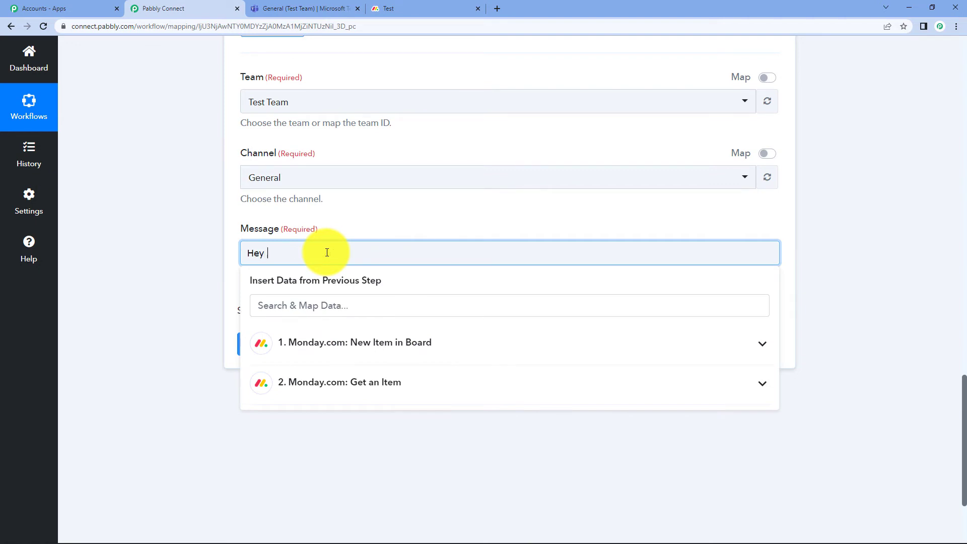
pyautogui.write(' team,')
pyautogui.press('Return')
pyautogui.press('Return')
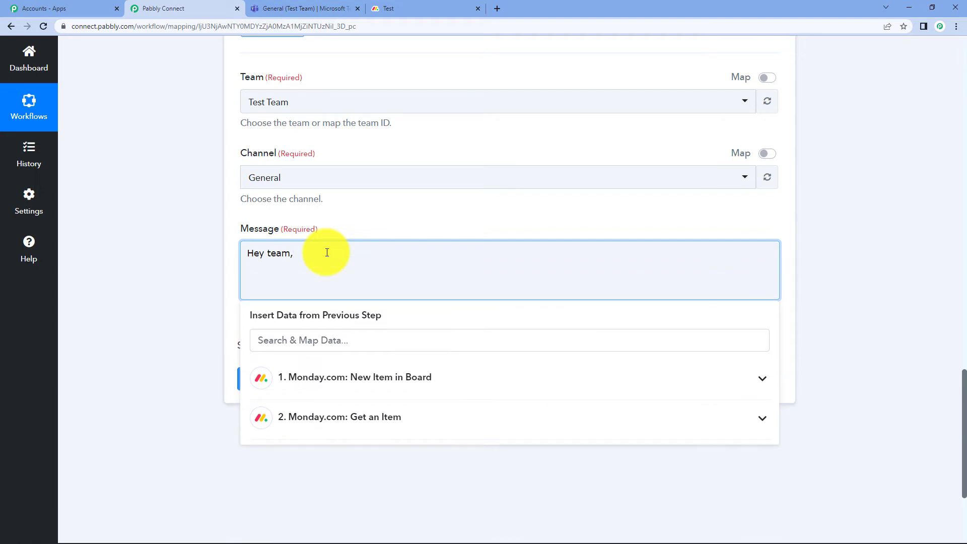
pyautogui.write('New item i.e.')
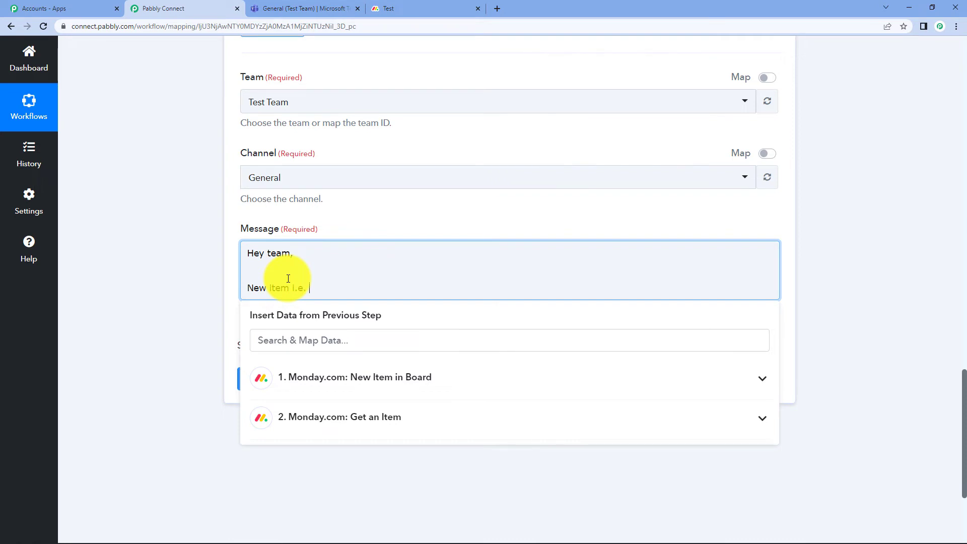
# Step: Insert Data Items 0 Name from the Get an Item response into the message, followed by "has added"
pyautogui.click(363, 378)
pyautogui.click(363, 378)
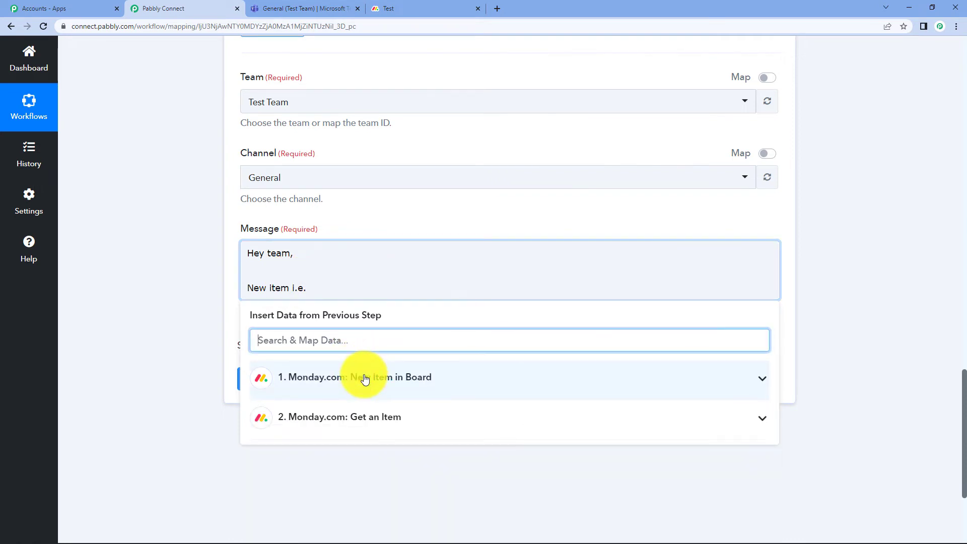
pyautogui.click(372, 420)
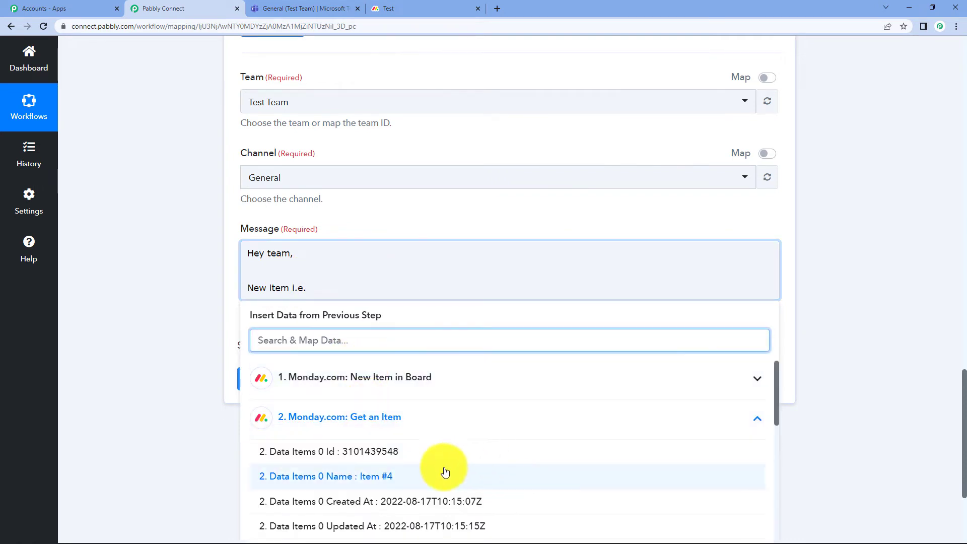
pyautogui.click(372, 483)
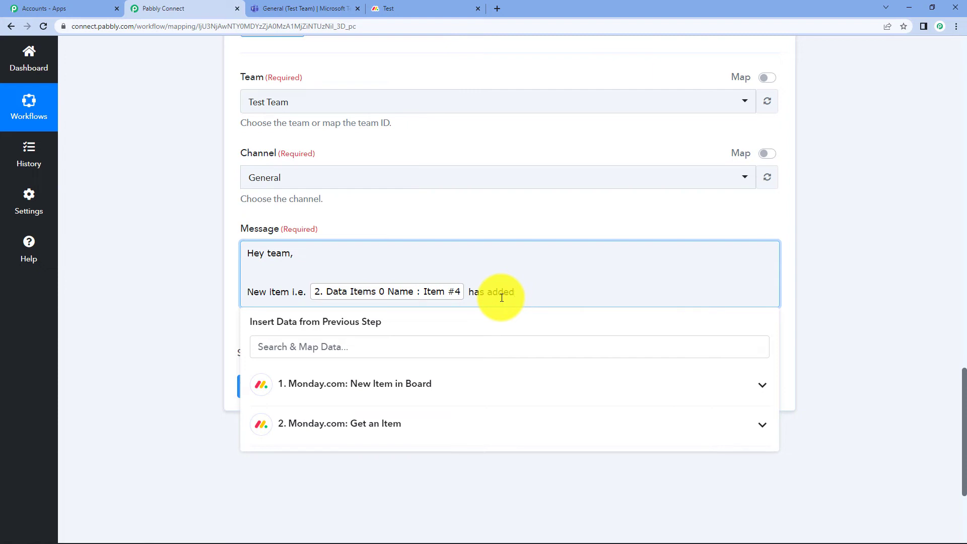
# Step: Continue the message with "and assigned to" and map the assignee from Get an Item's Data Items 0 Column Values 0 Text
pyautogui.write('and assigfned')
pyautogui.press('BackSpace')
pyautogui.press('BackSpace')
pyautogui.write('ed to')
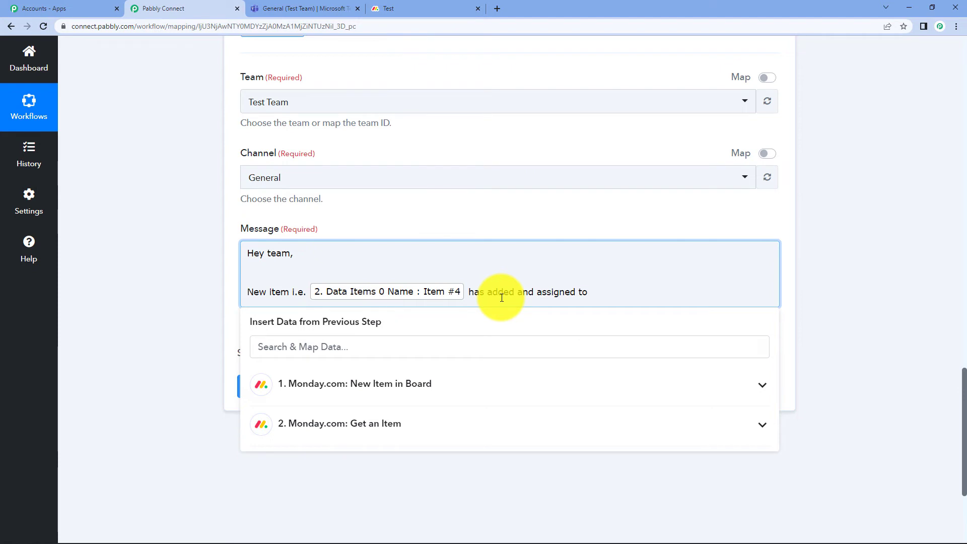
pyautogui.click(470, 425)
pyautogui.scroll(-3, 570, 446)
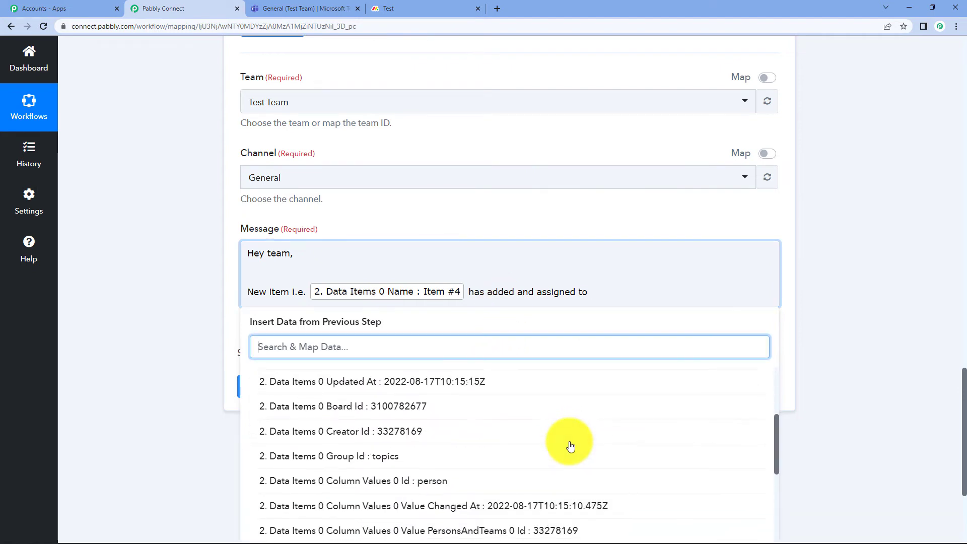
pyautogui.write('dem')
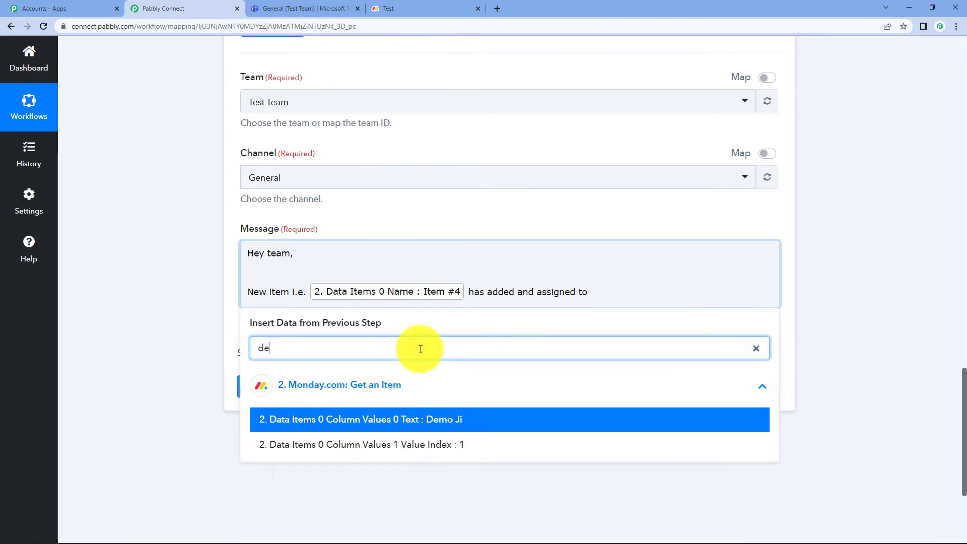
pyautogui.click(464, 429)
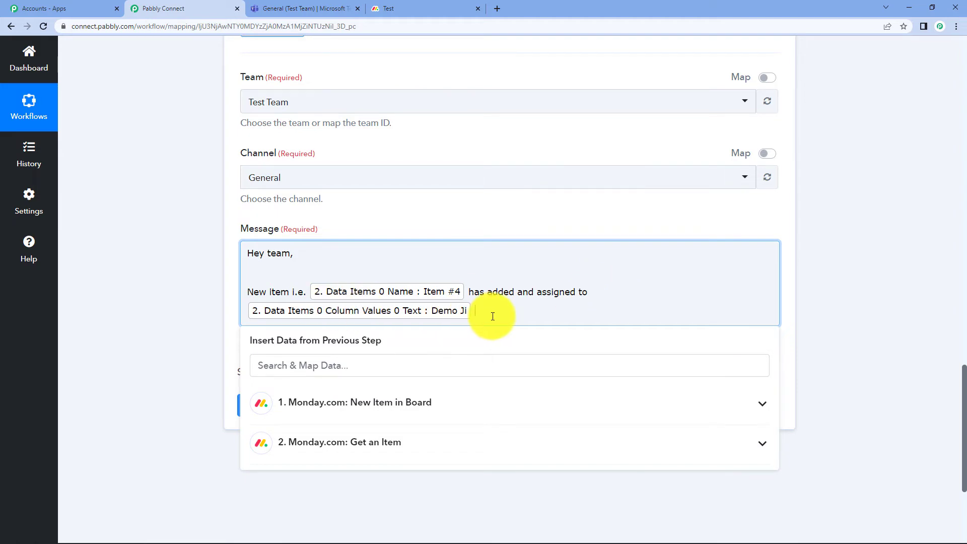
# Step: Continue the message with "whose status is" and map Data Items 0 Column Values 1 Text from the Get an Item response
pyautogui.write('whose status is')
pyautogui.click(523, 448)
pyautogui.scroll(-1, 493, 428)
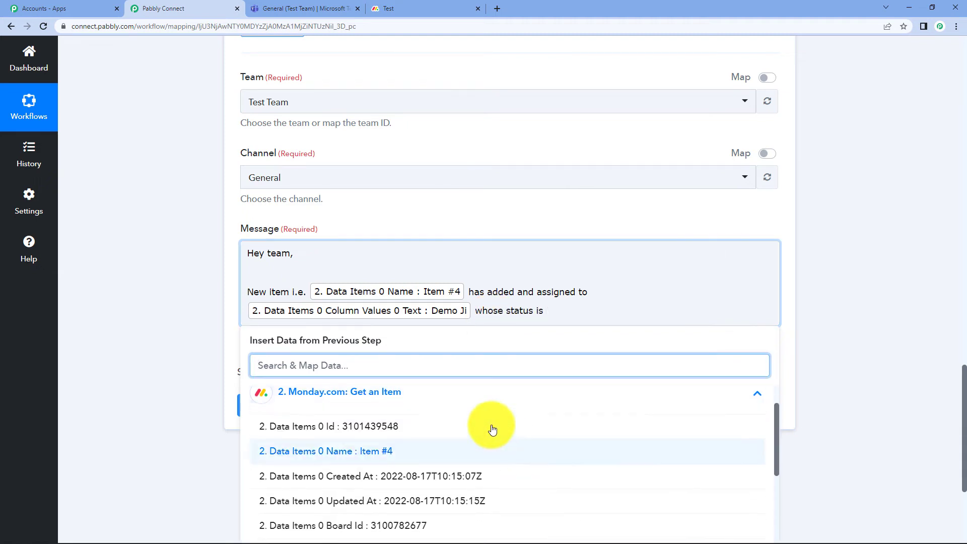
pyautogui.write('done')
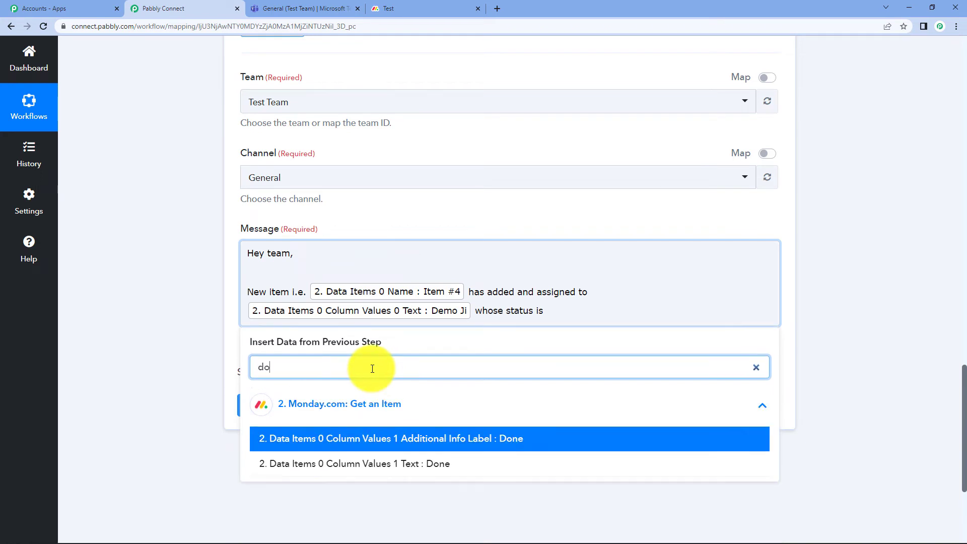
pyautogui.click(407, 464)
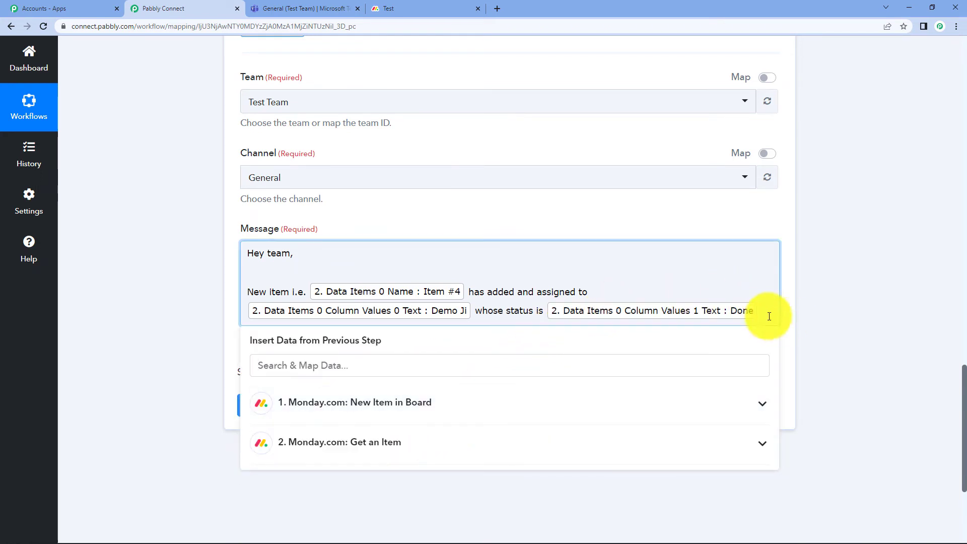
# Step: Finish the message with a period, a blank line and the closing "Thank You."
pyautogui.write('.')
pyautogui.press('Return')
pyautogui.press('Return')
pyautogui.write('T')
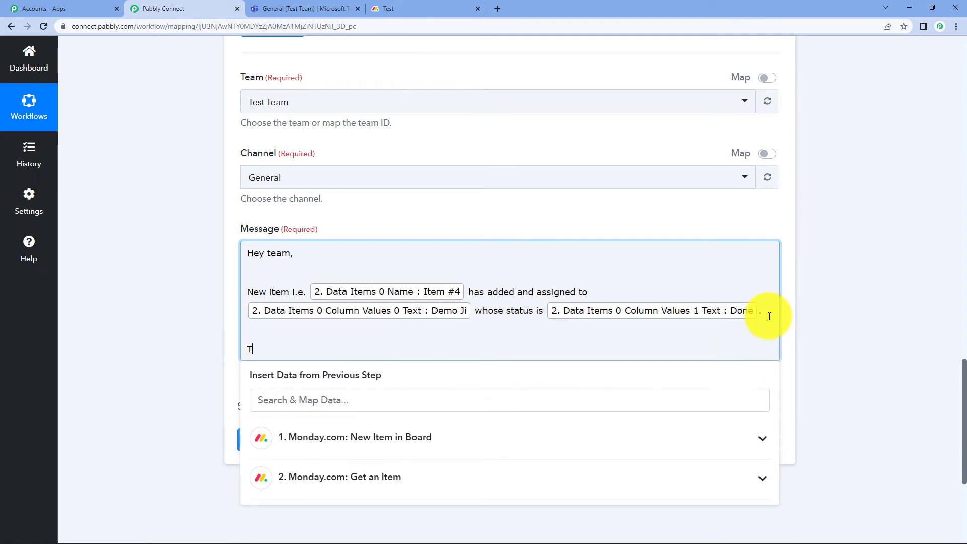
pyautogui.write('hank You.')
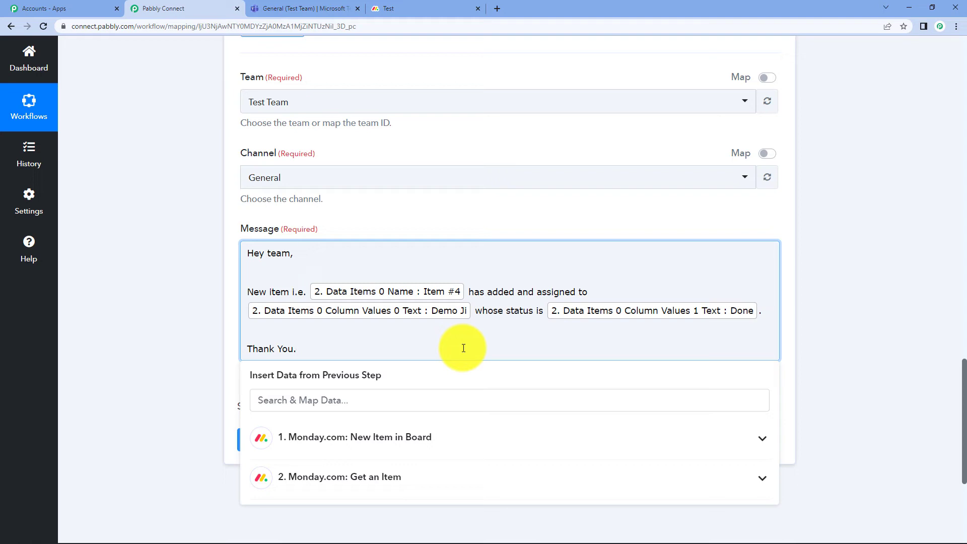
pyautogui.click(869, 287)
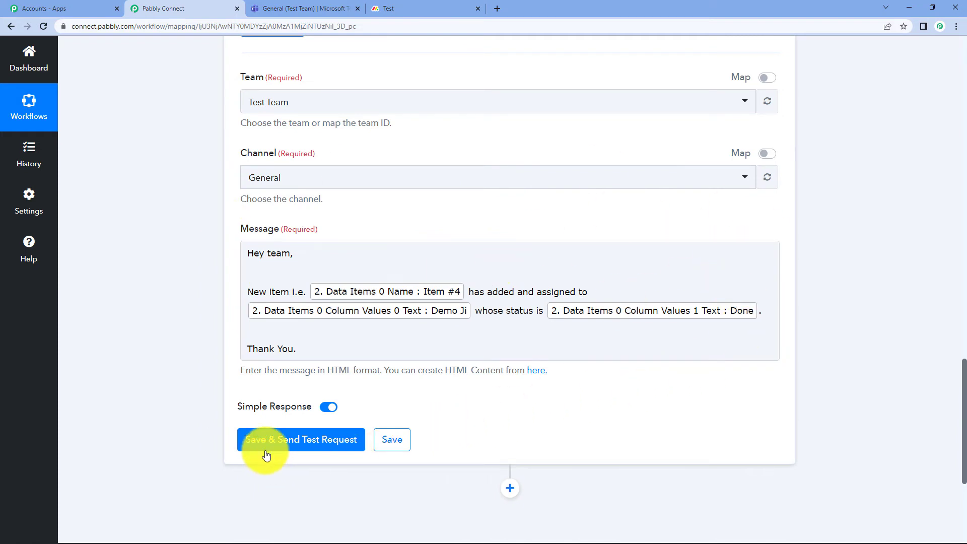
# Step: Save the Send Message in a Channel action, send a test request and review the received response
pyautogui.click(311, 448)
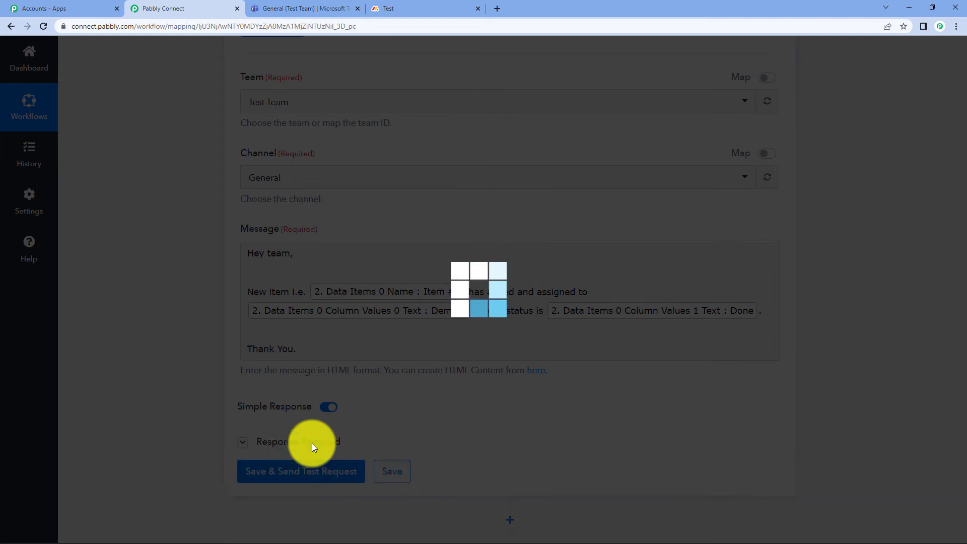
pyautogui.scroll(-3, 403, 375)
pyautogui.scroll(-2, 559, 345)
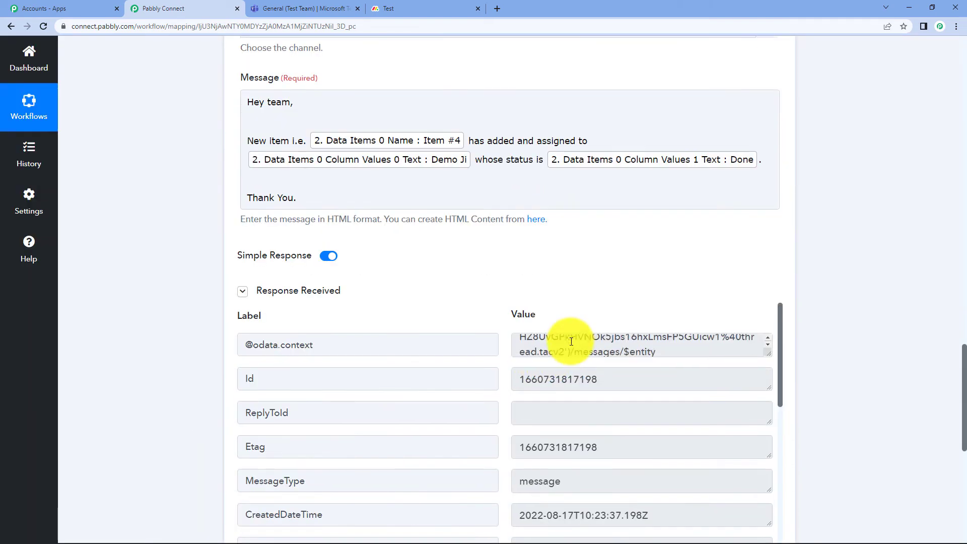
pyautogui.scroll(-2, 706, 285)
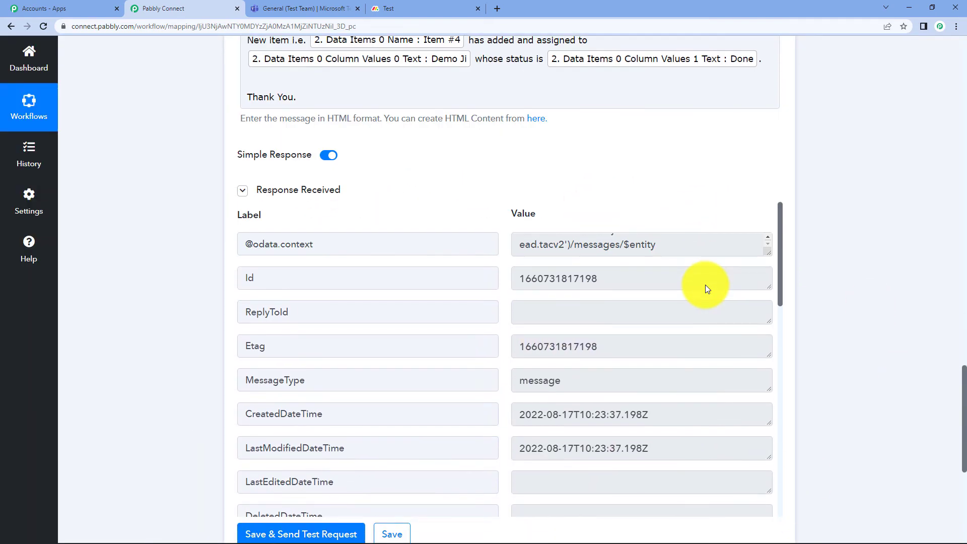
# Step: Switch to Microsoft Teams and check the item name, assignee and status in the test message in Test Team's General channel
pyautogui.click(289, 6)
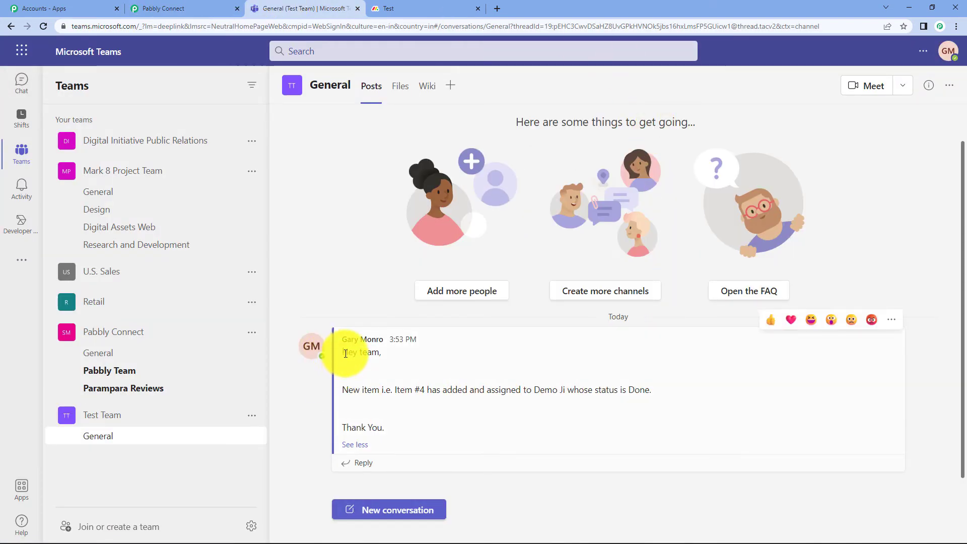
pyautogui.moveTo(345, 353); pyautogui.dragTo(392, 354)
pyautogui.moveTo(395, 391); pyautogui.dragTo(425, 394)
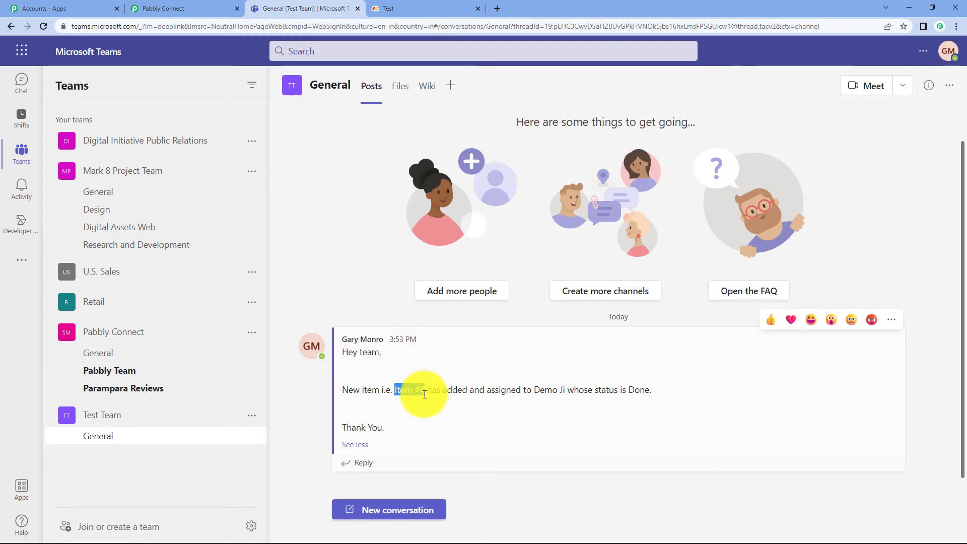
pyautogui.click(536, 392)
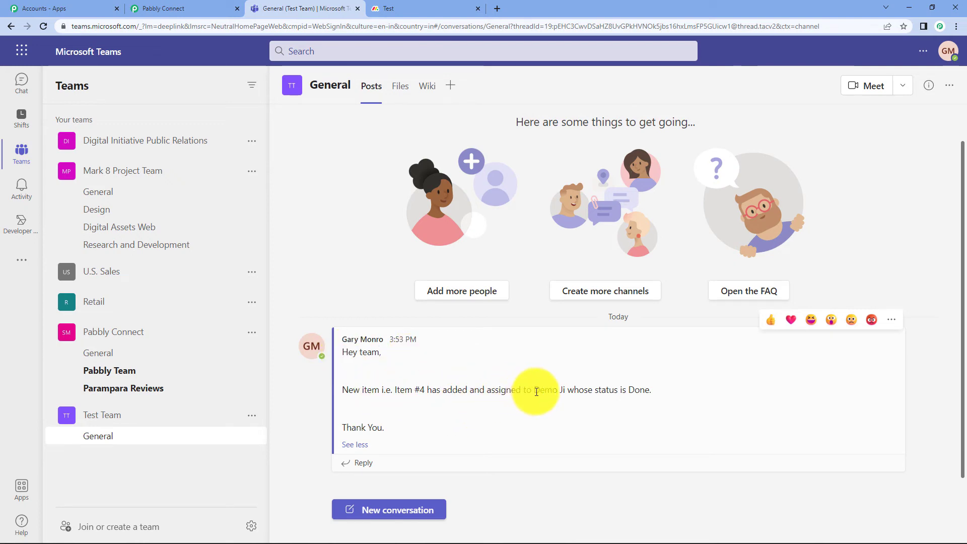
pyautogui.moveTo(535, 392); pyautogui.dragTo(679, 390)
pyautogui.click(678, 389)
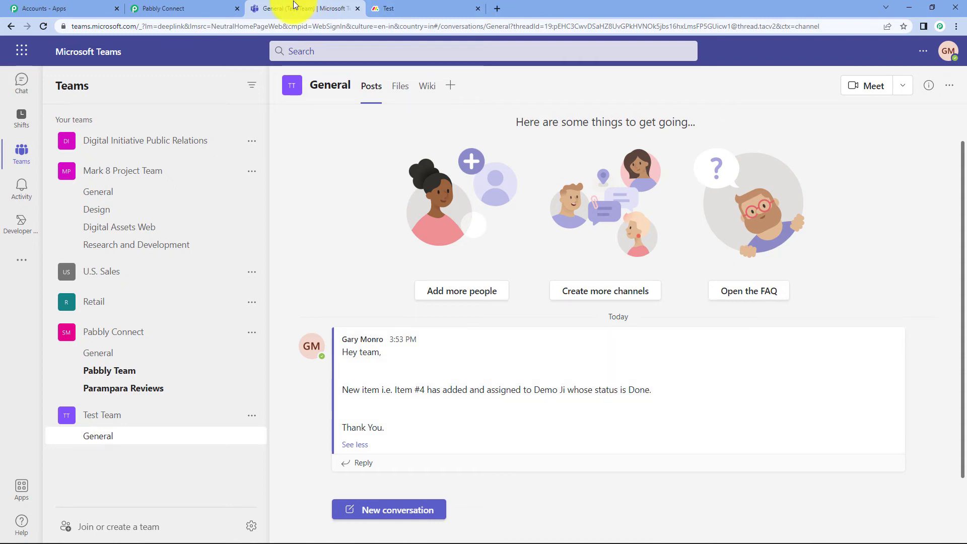
# Step: Return to Pabbly Connect and collapse the Microsoft Teams action and the Monday.com trigger
pyautogui.click(194, 8)
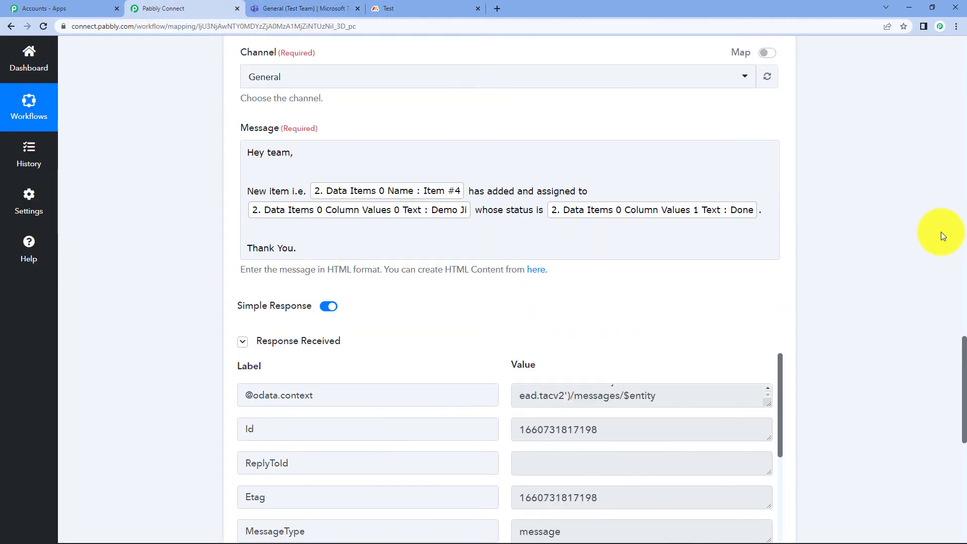
pyautogui.scroll(9, 941, 232)
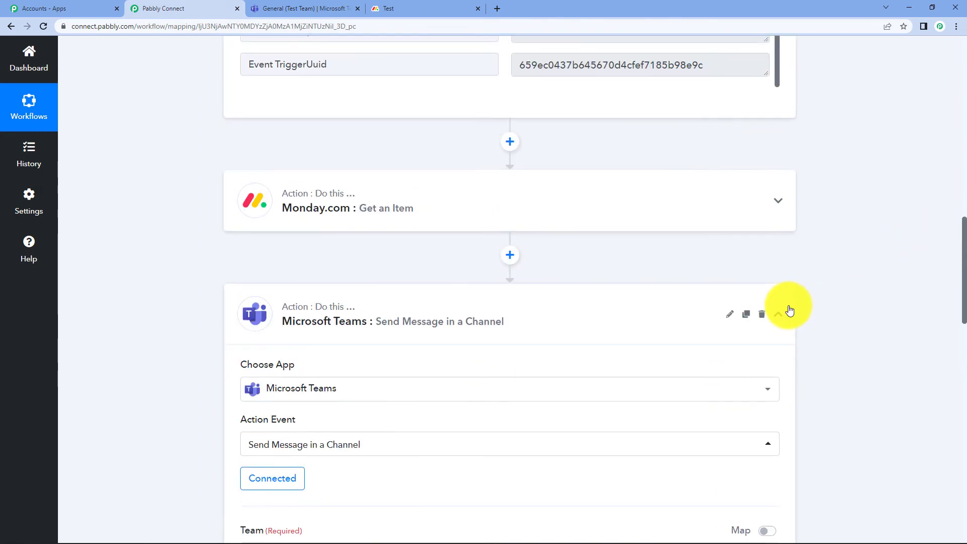
pyautogui.click(789, 308)
pyautogui.scroll(15, 808, 325)
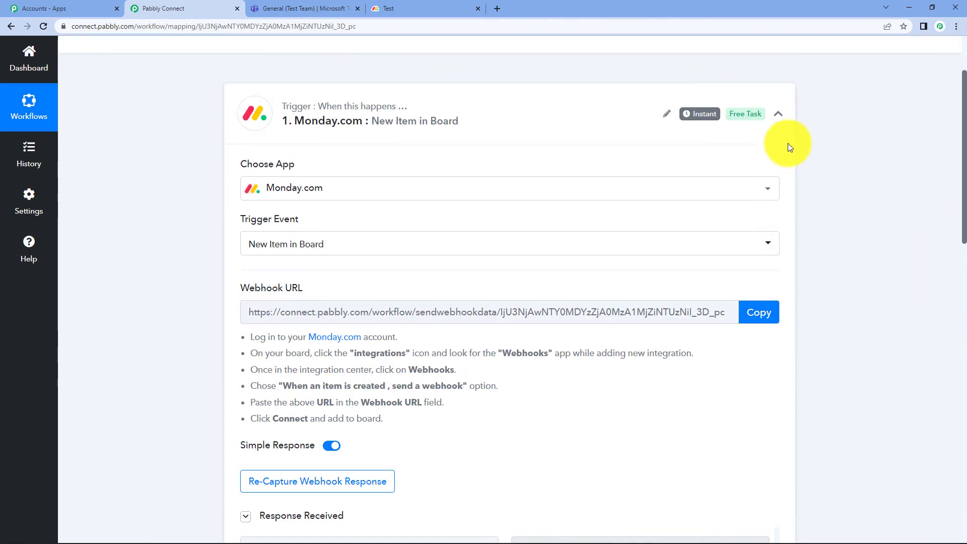
pyautogui.click(788, 141)
# Step: Switch to monday.com and add "Item #5" to the This month group of the Test board
pyautogui.click(439, 7)
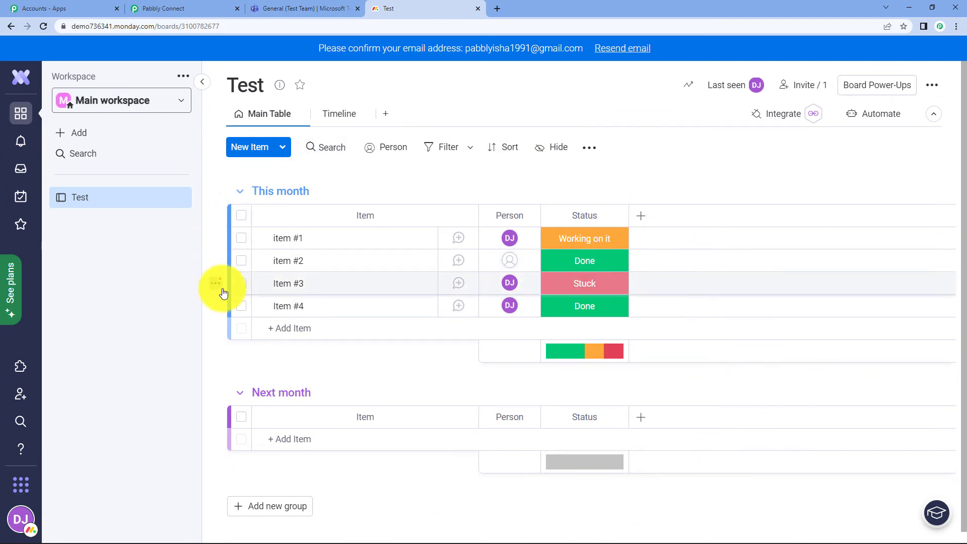
pyautogui.click(314, 327)
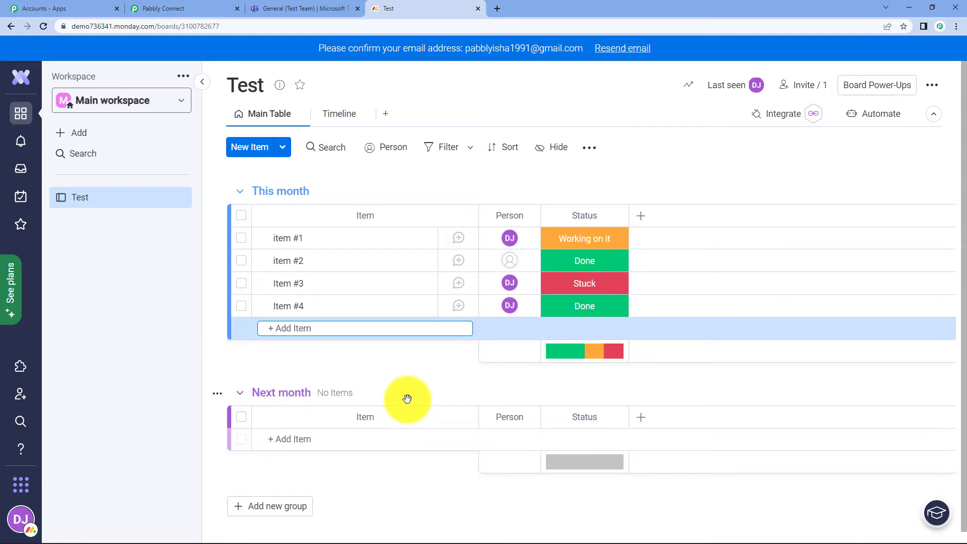
pyautogui.write('itam')
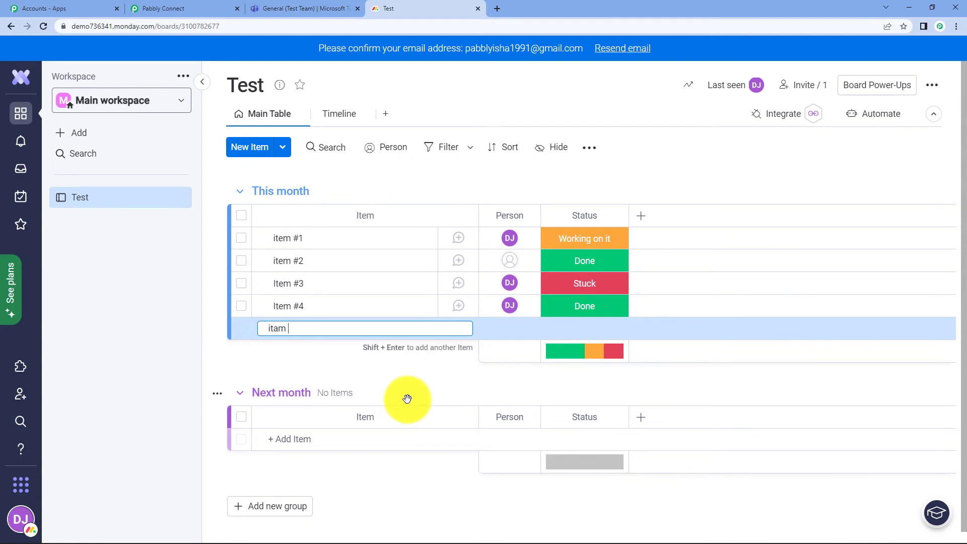
pyautogui.press('BackSpace')
pyautogui.press('BackSpace')
pyautogui.press('BackSpace')
pyautogui.write('em #5')
pyautogui.press('Return')
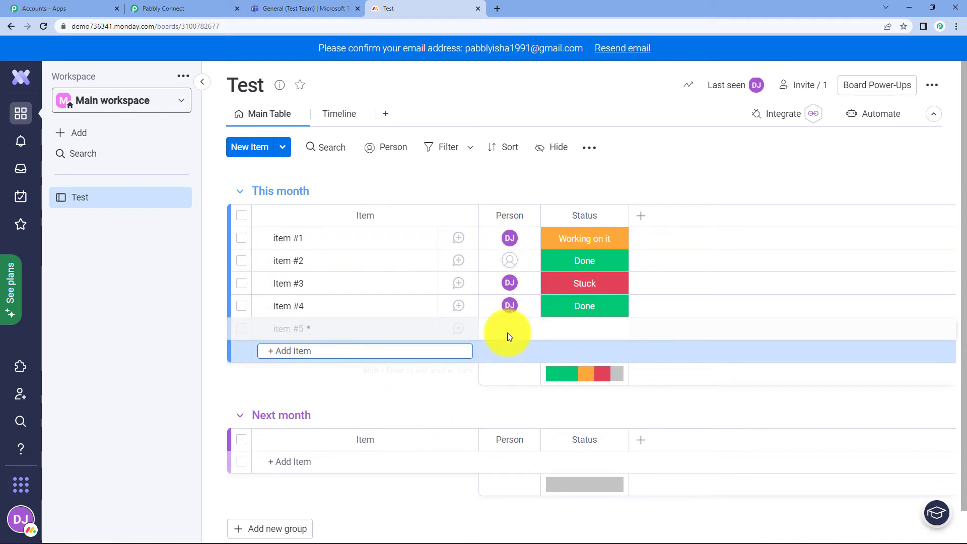
# Step: Assign the suggested person to Item #5 and set its status to Stuck
pyautogui.click(508, 333)
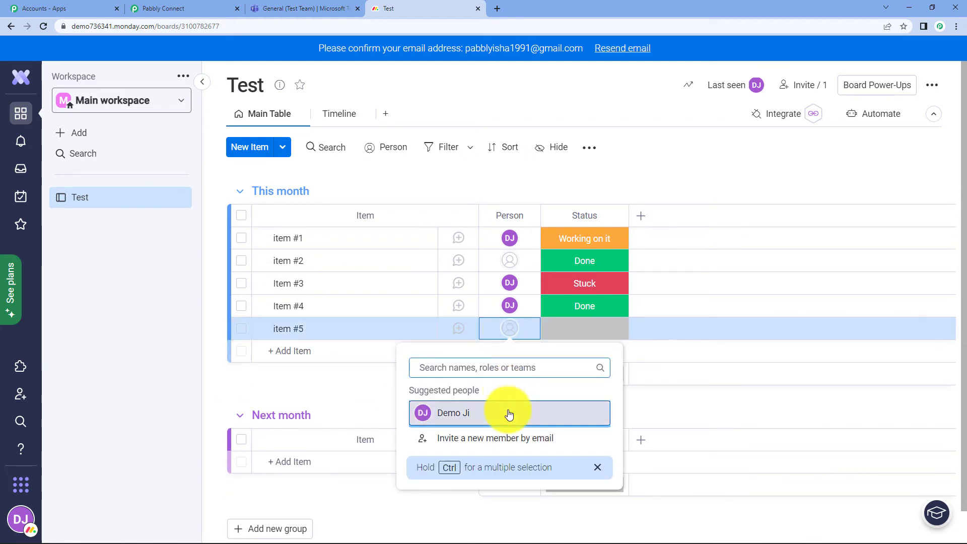
pyautogui.click(507, 352)
pyautogui.click(573, 333)
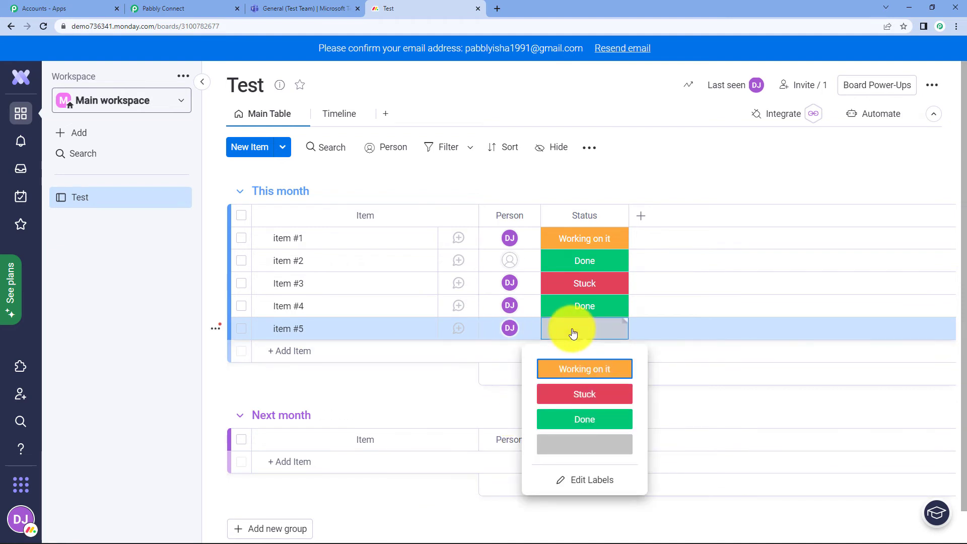
pyautogui.click(590, 398)
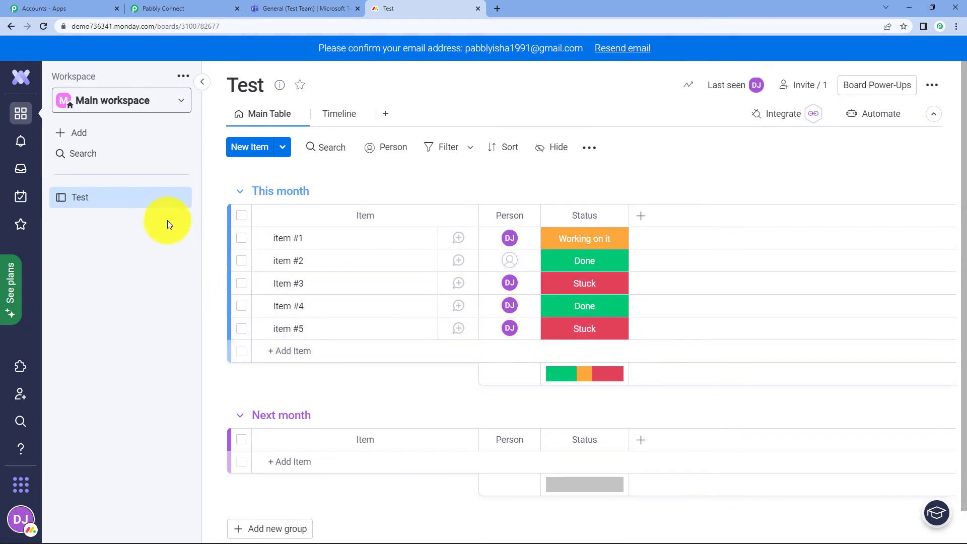
# Step: Switch to Microsoft Teams and read the new Item #5 message in the General channel for its item name, assignee and status
pyautogui.click(296, 6)
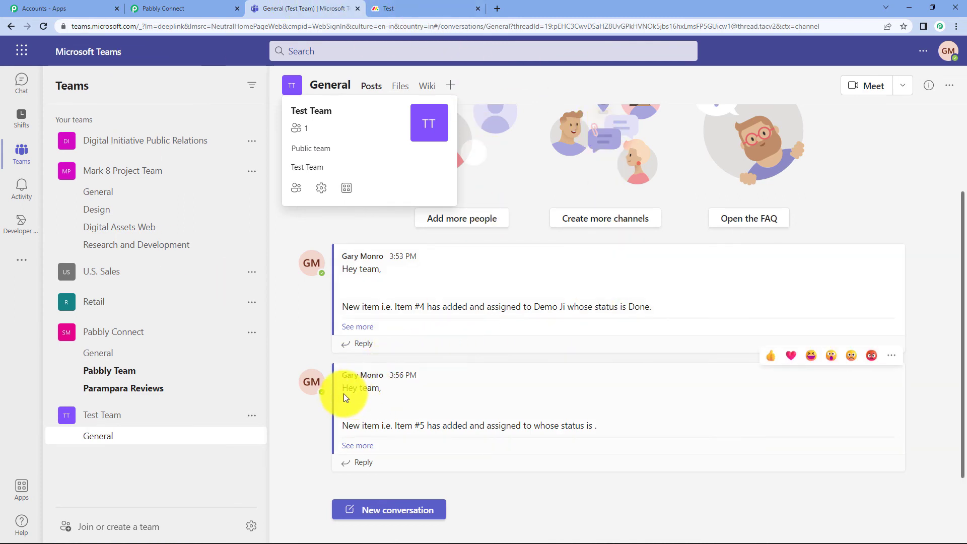
pyautogui.moveTo(345, 392); pyautogui.dragTo(374, 422)
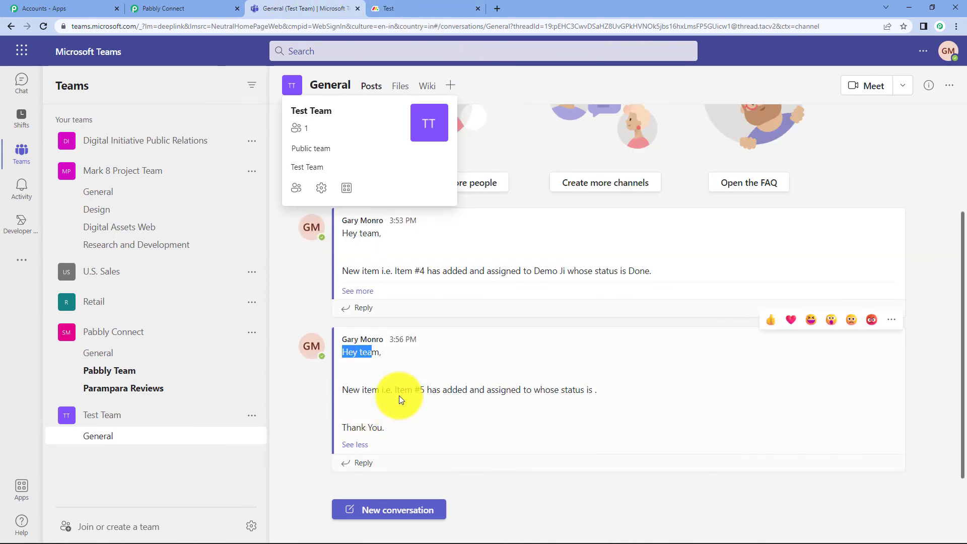
pyautogui.moveTo(395, 391); pyautogui.dragTo(426, 397)
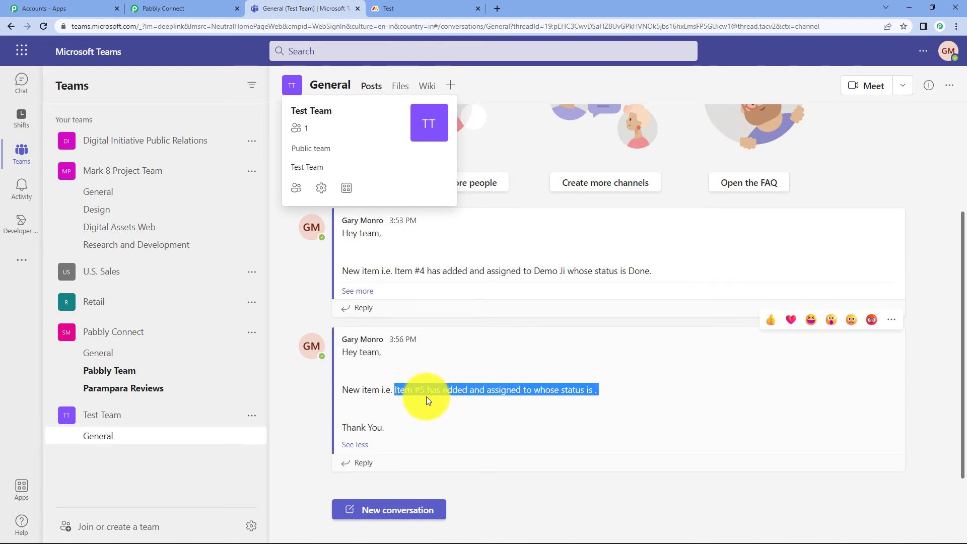
pyautogui.click(507, 408)
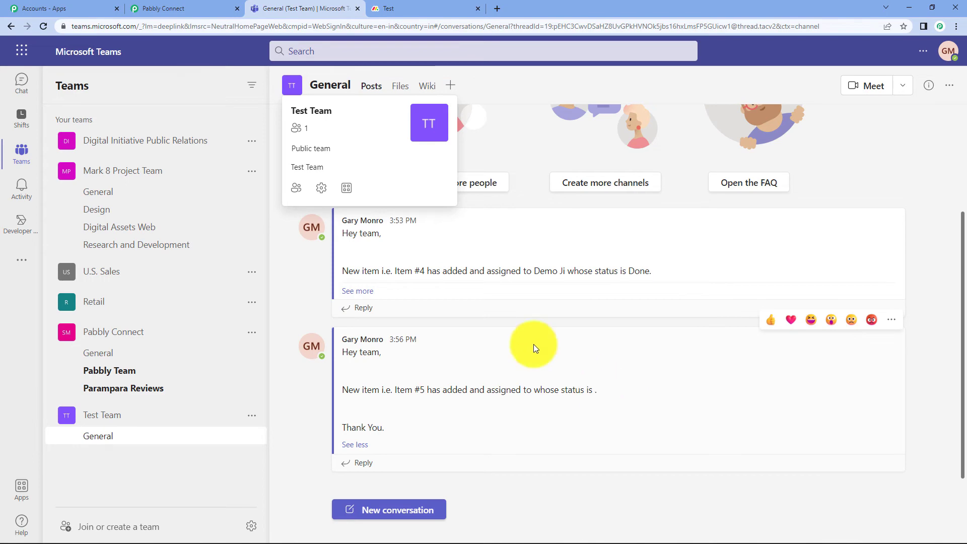
# Step: Compare Item #5's assignee and status on the monday.com board with the Pabbly Connect workflow steps and the Teams message
pyautogui.click(446, 4)
pyautogui.click(201, 6)
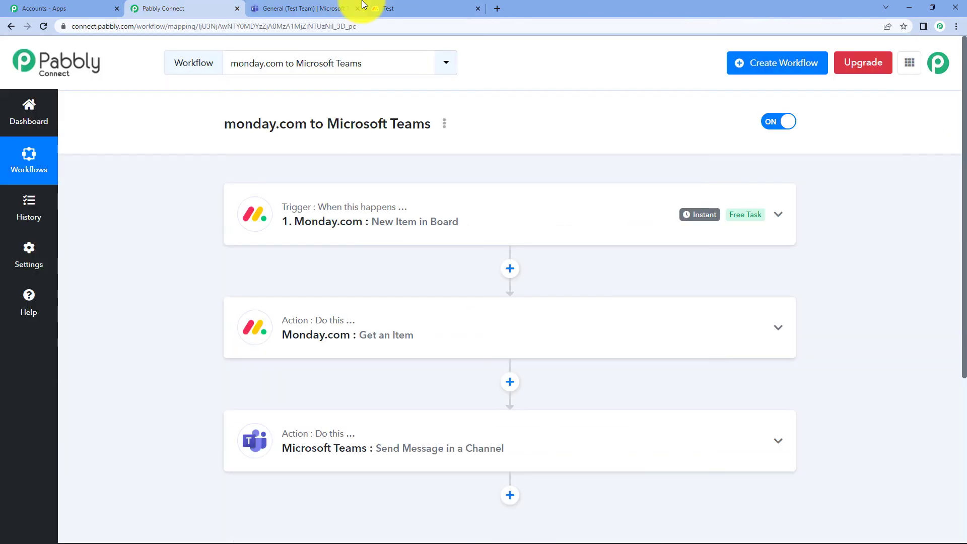
pyautogui.click(389, 3)
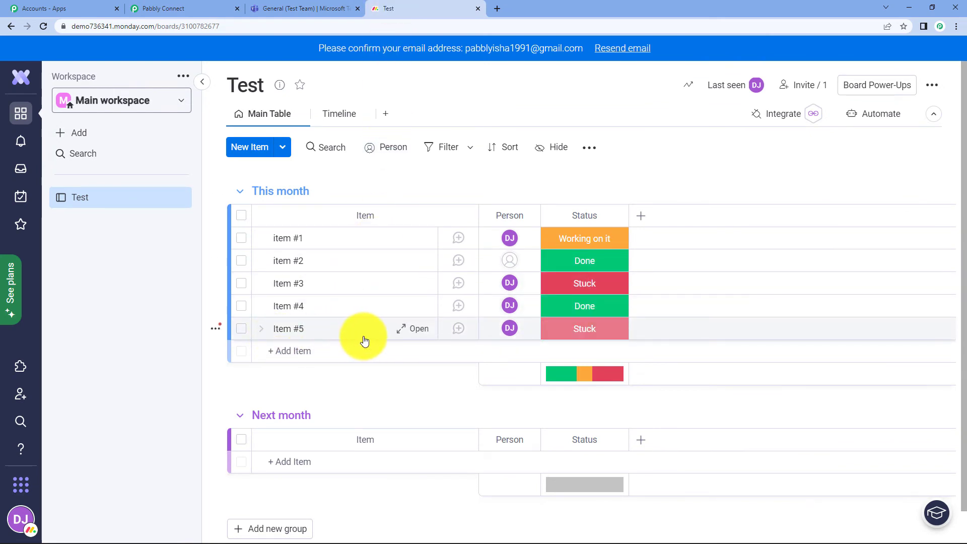
pyautogui.click(191, 7)
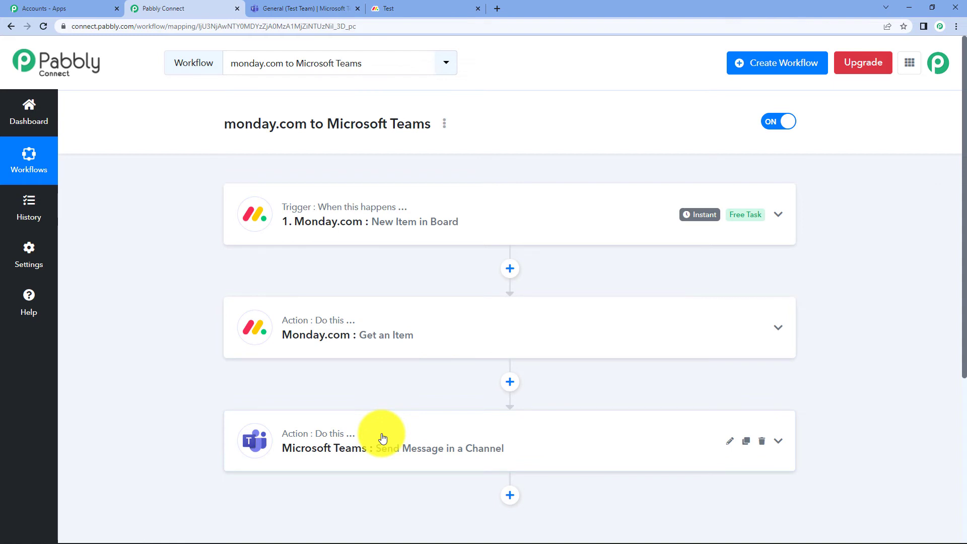
pyautogui.click(398, 8)
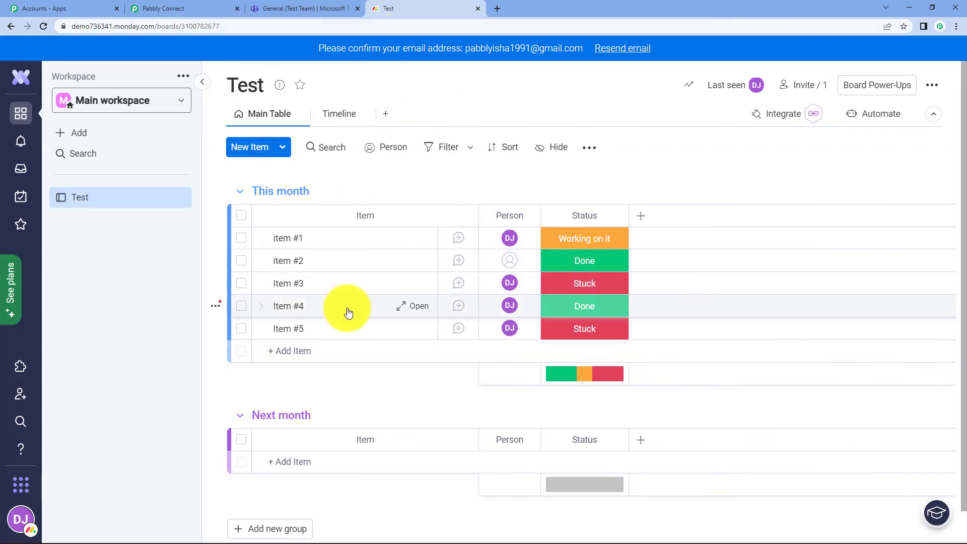
pyautogui.moveTo(511, 330)
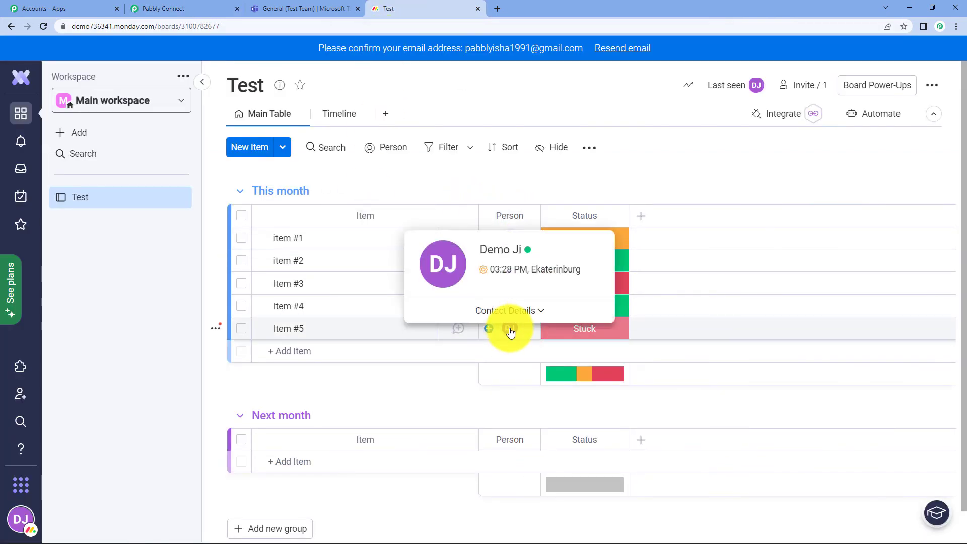
pyautogui.click(511, 311)
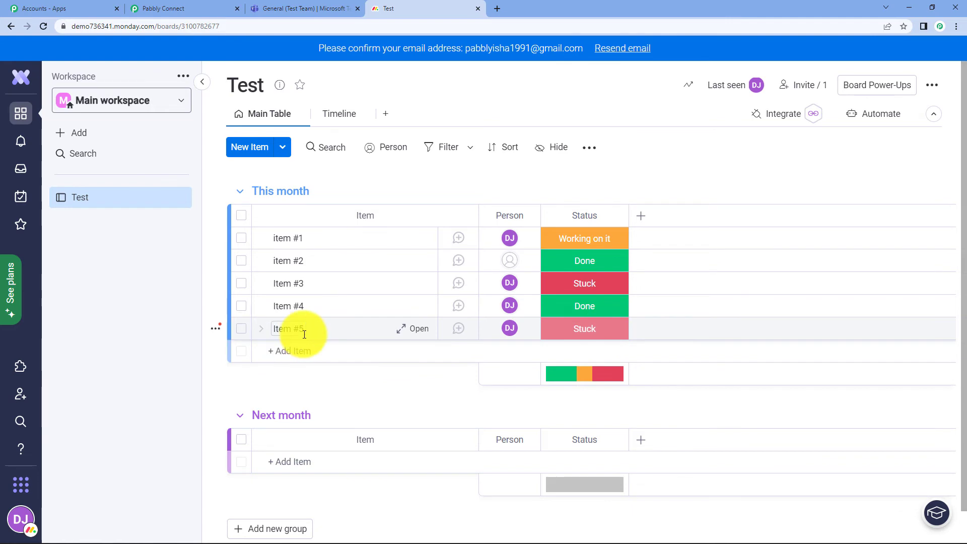
pyautogui.click(323, 7)
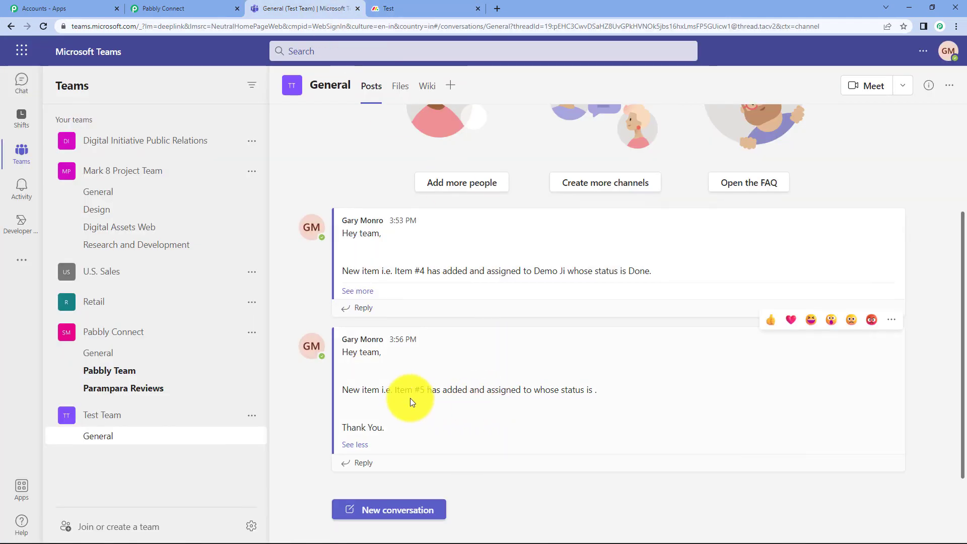
pyautogui.click(454, 7)
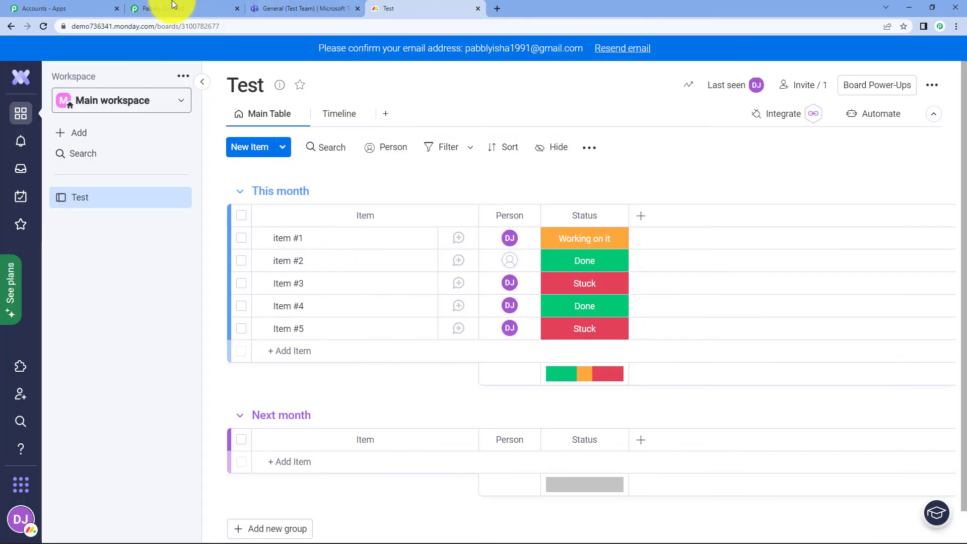
# Step: Switch to Pabbly Connect and insert a Delay by Pabbly action between the New Item in Board trigger and the Get an Item action
pyautogui.click(140, 5)
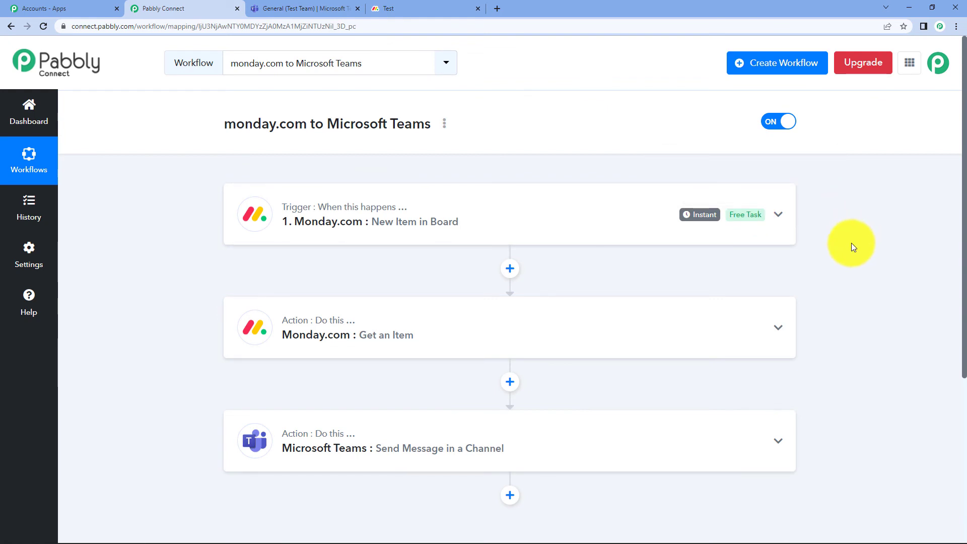
pyautogui.click(510, 267)
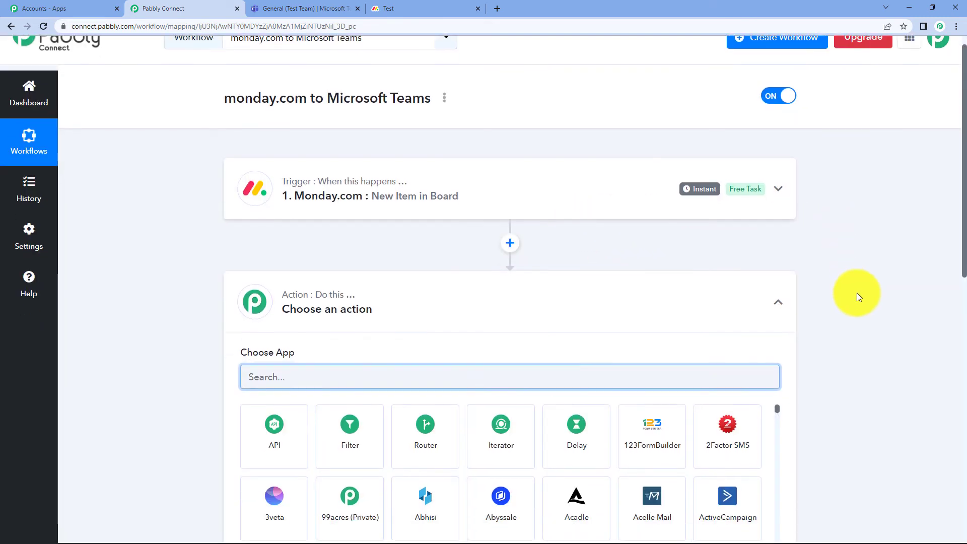
pyautogui.scroll(-1, 858, 294)
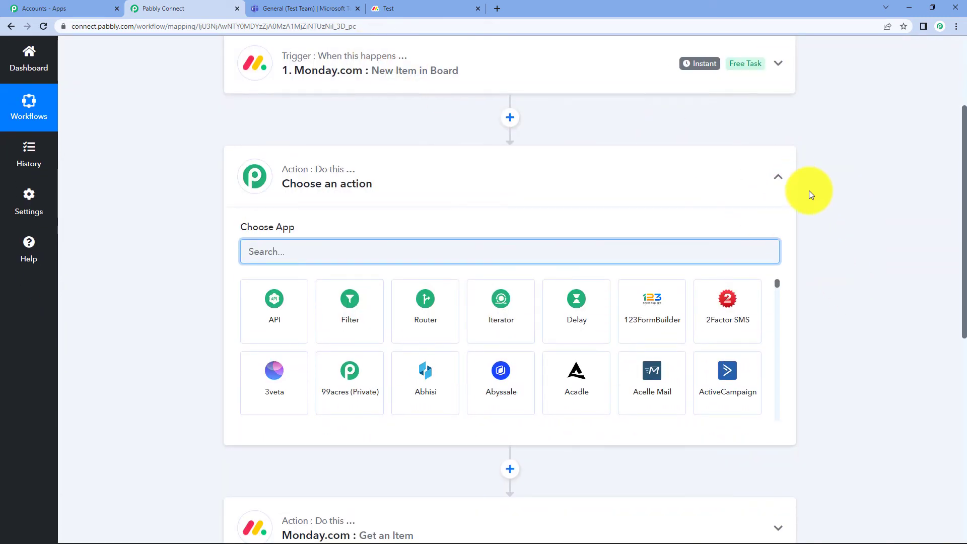
pyautogui.scroll(-2, 727, 276)
pyautogui.scroll(2, 560, 137)
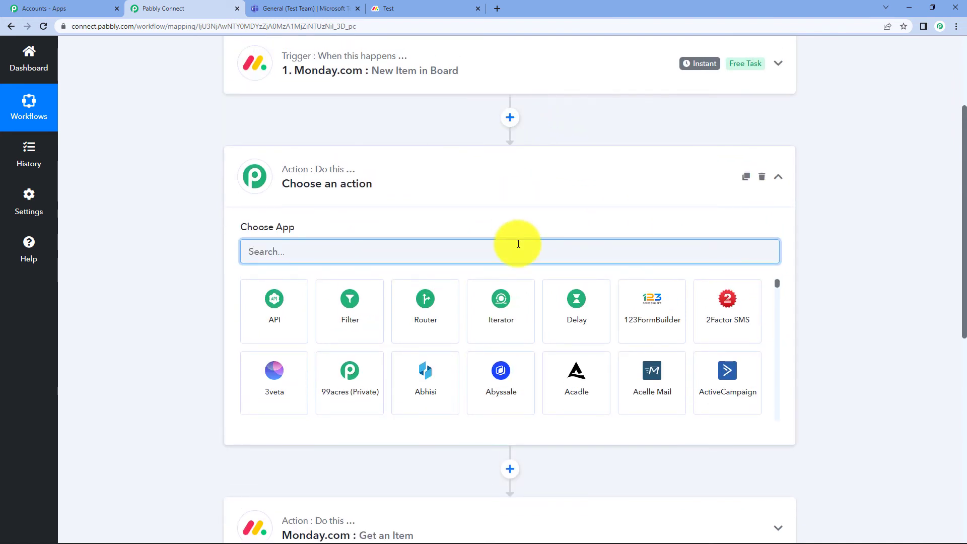
pyautogui.write('delay')
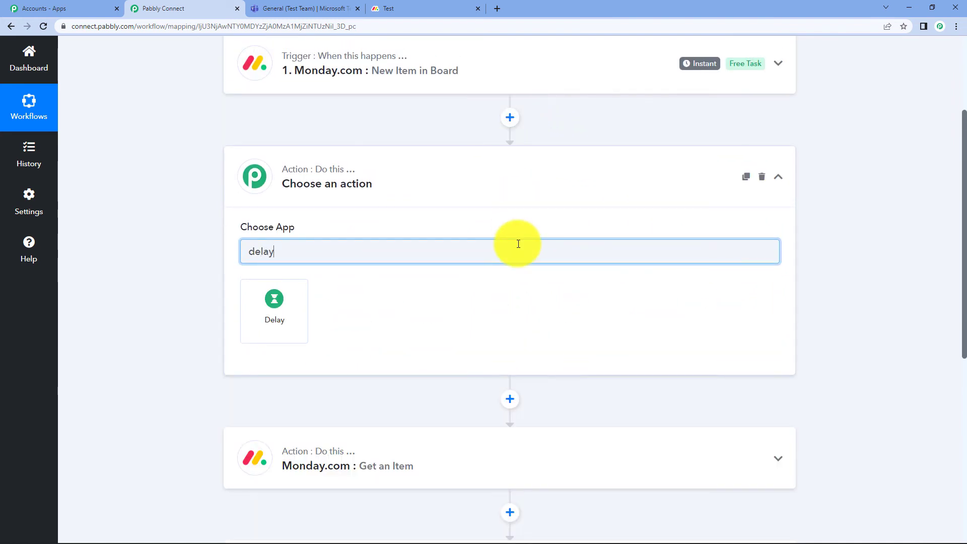
pyautogui.click(291, 308)
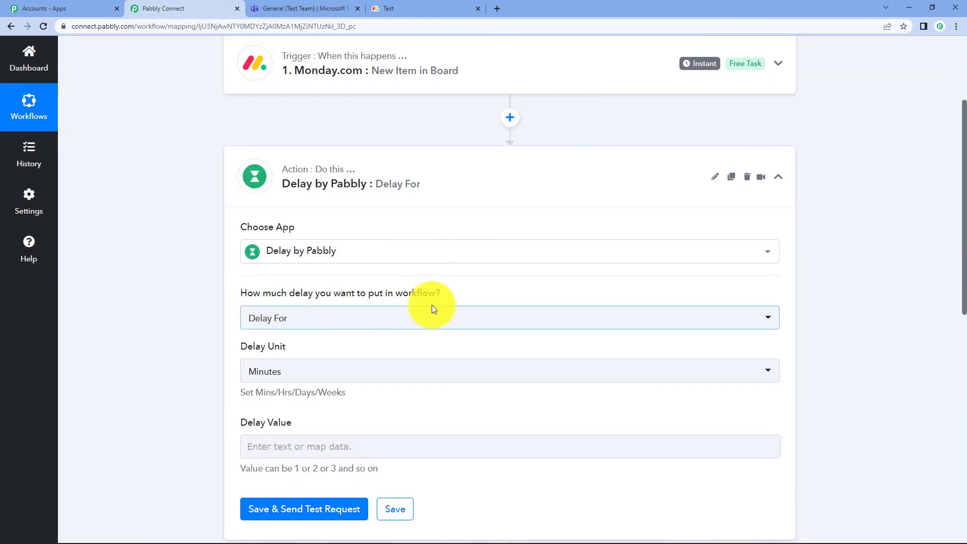
# Step: Set the Delay For action's value to 2 minutes, then save it and send a test request
pyautogui.scroll(-1, 434, 301)
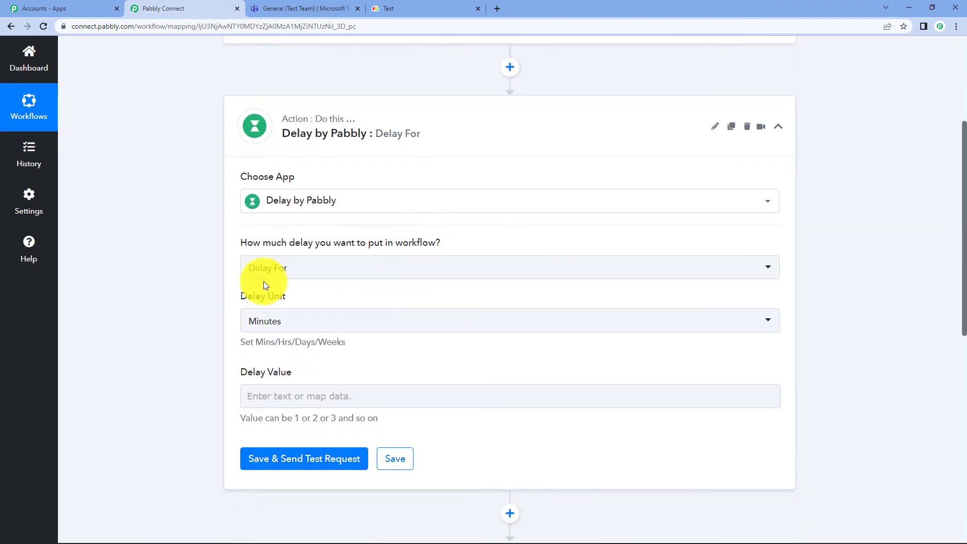
pyautogui.scroll(-1, 412, 287)
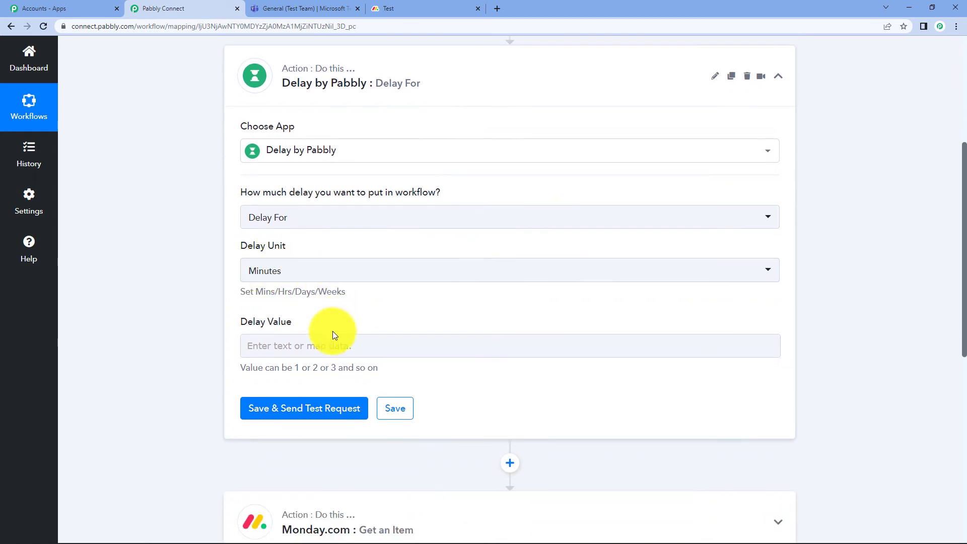
pyautogui.click(317, 344)
pyautogui.write('2')
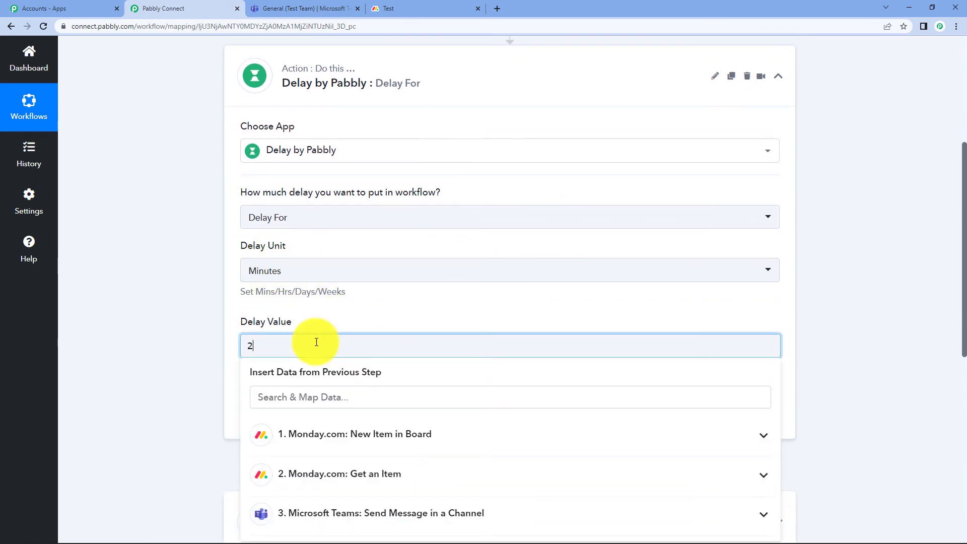
pyautogui.click(869, 255)
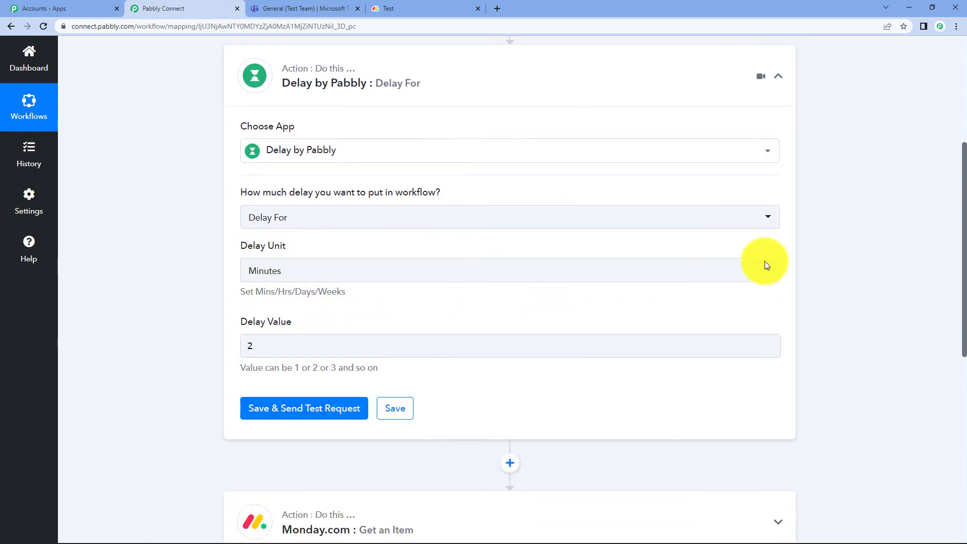
pyautogui.click(310, 408)
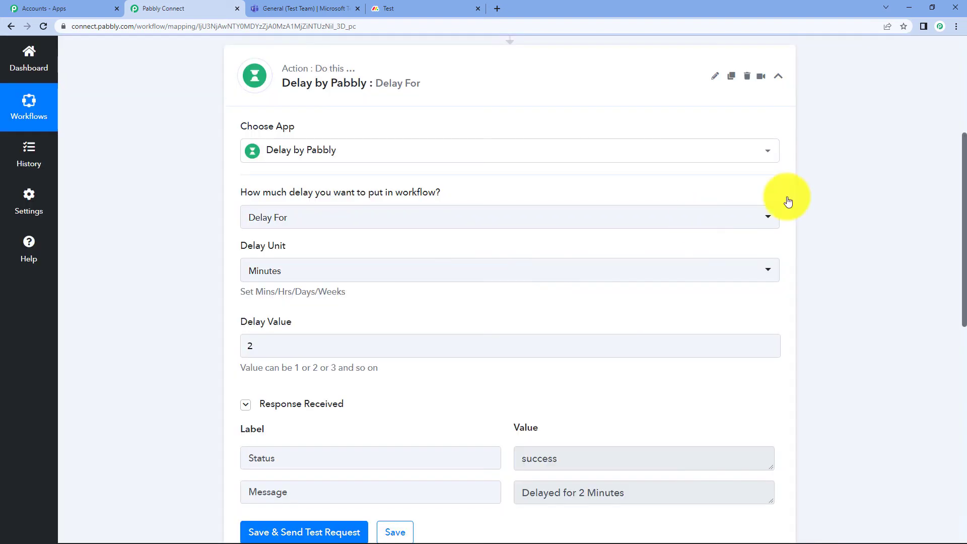
# Step: Reload the workflow page and collapse the New Item in Board trigger to show the sequence of steps
pyautogui.scroll(-2, 838, 203)
pyautogui.click(47, 23)
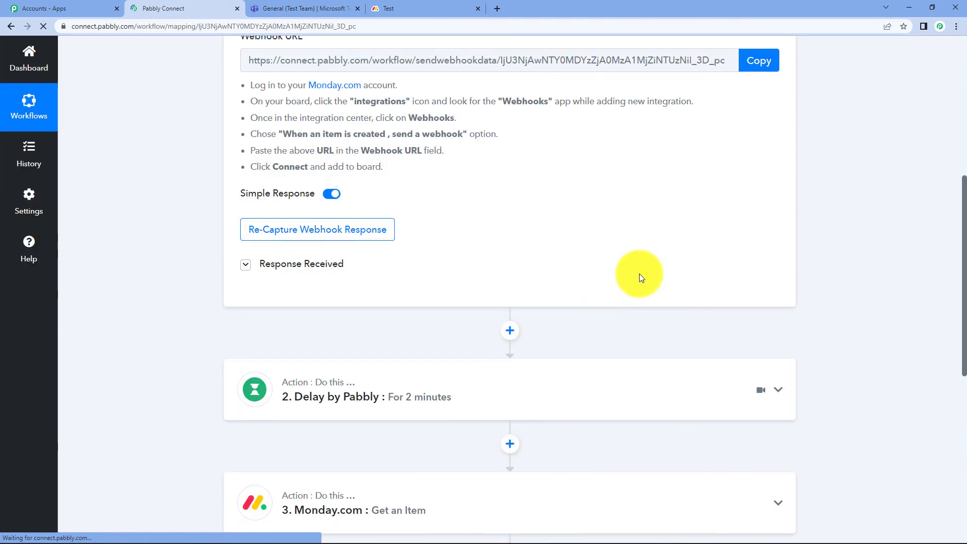
pyautogui.scroll(6, 899, 246)
pyautogui.click(770, 225)
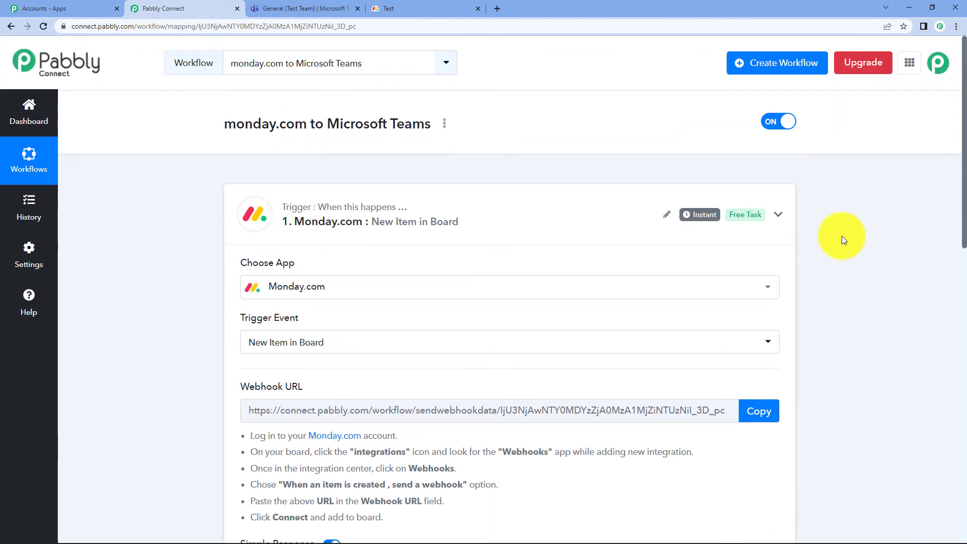
pyautogui.scroll(-2, 799, 232)
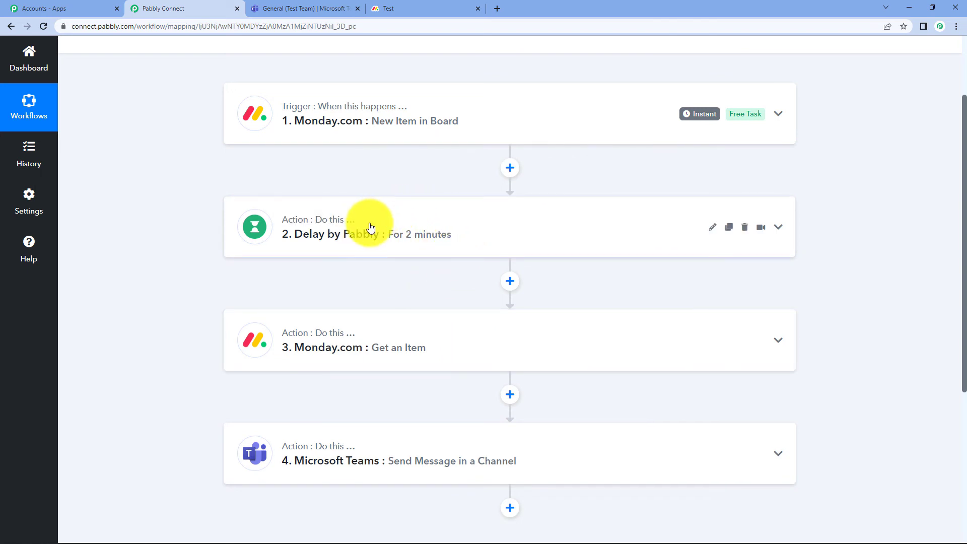
# Step: Switch to monday.com and add "Item #6" to the This month group of the Test board
pyautogui.click(411, 9)
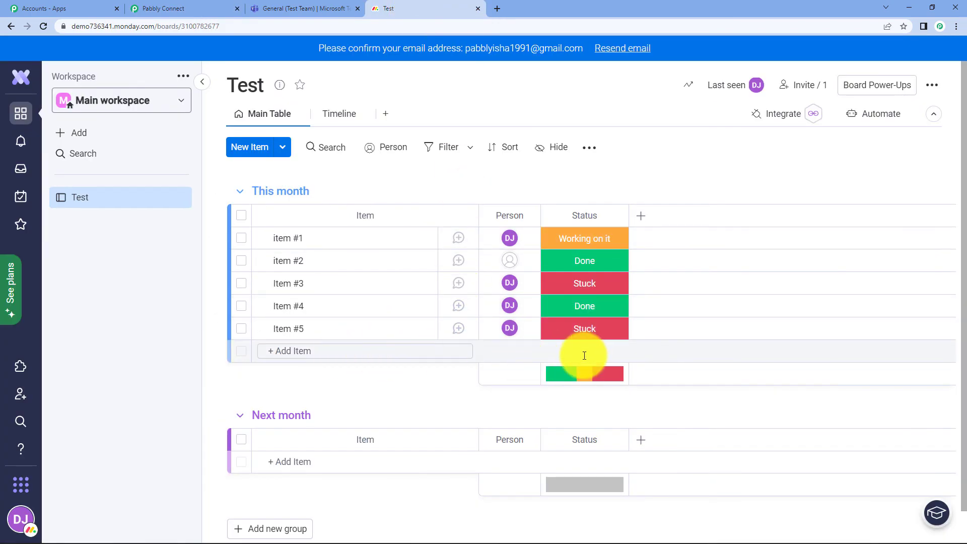
pyautogui.click(282, 9)
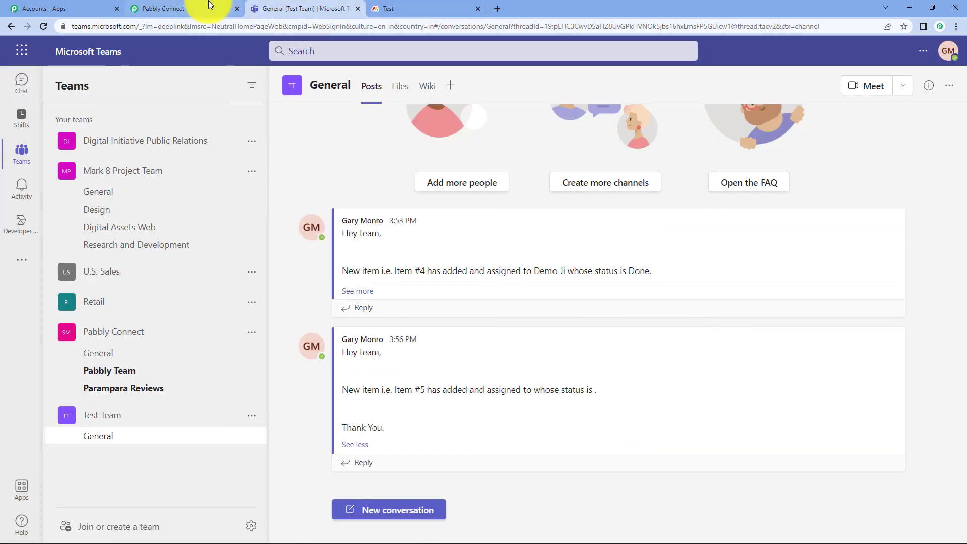
pyautogui.click(202, 9)
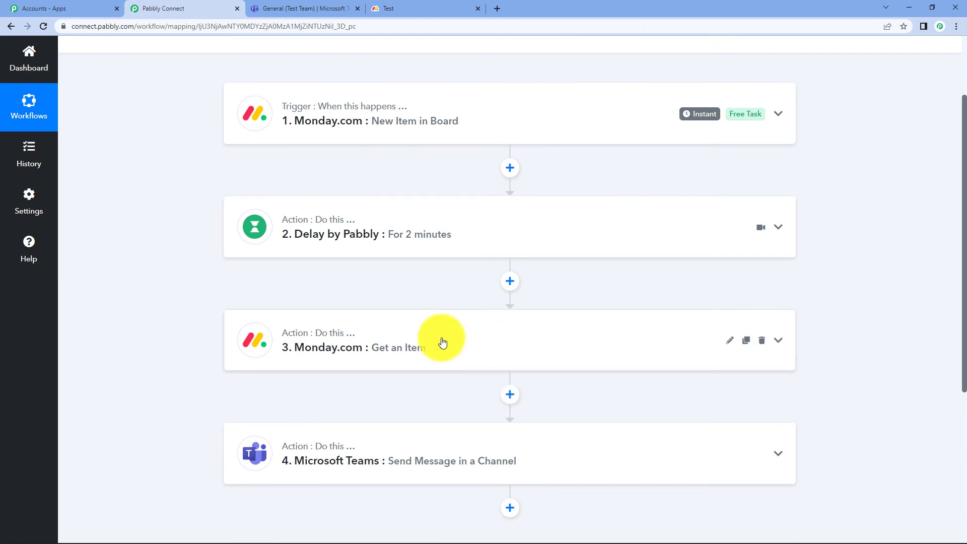
pyautogui.click(385, 7)
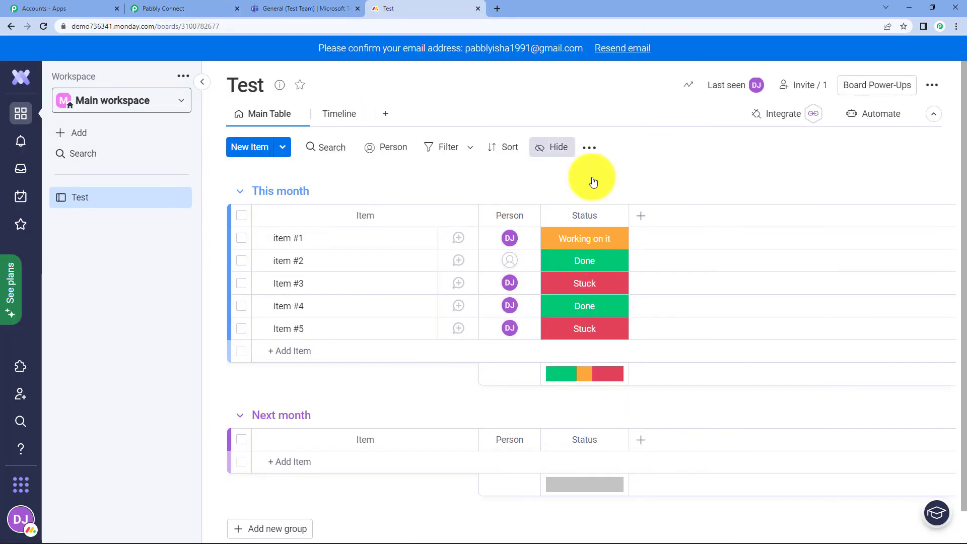
pyautogui.click(335, 351)
pyautogui.write('It')
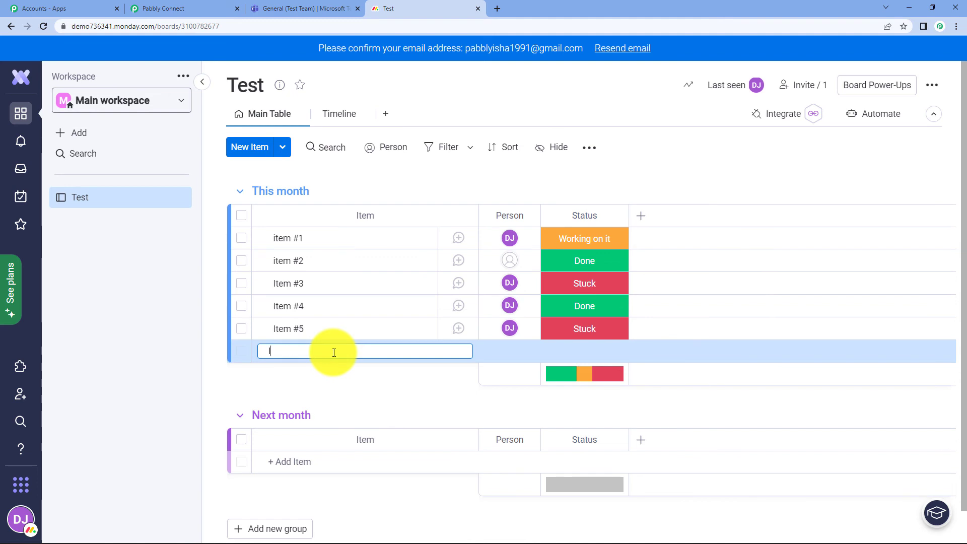
pyautogui.write('em ')
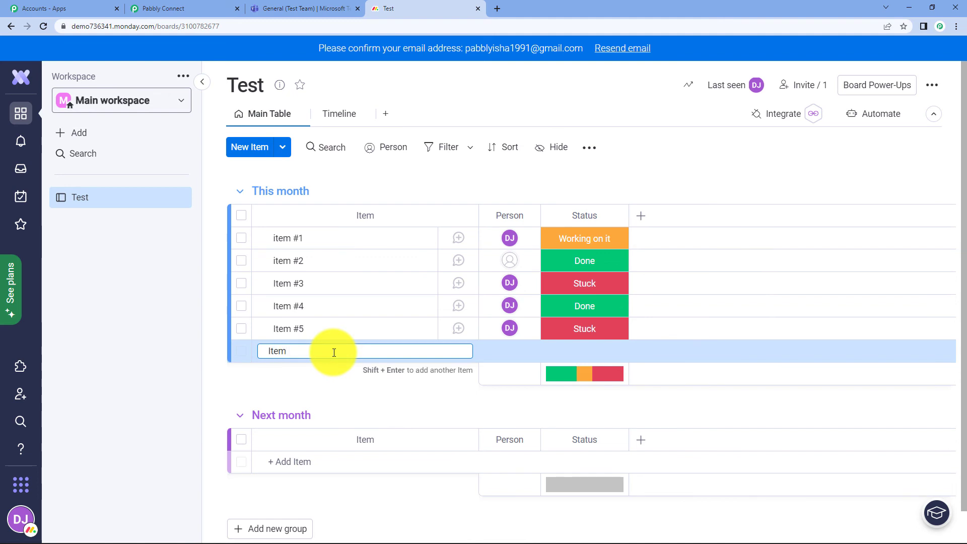
pyautogui.write('#6')
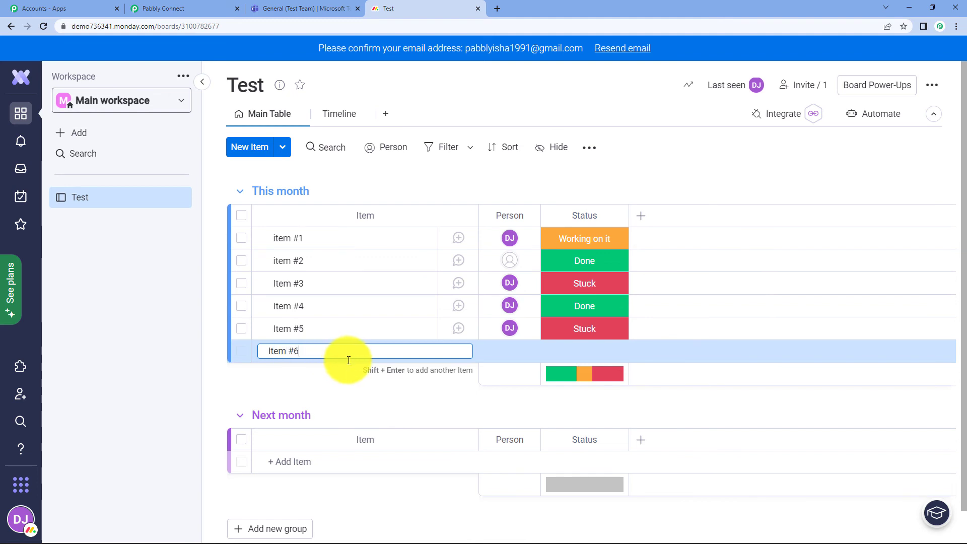
pyautogui.press('Return')
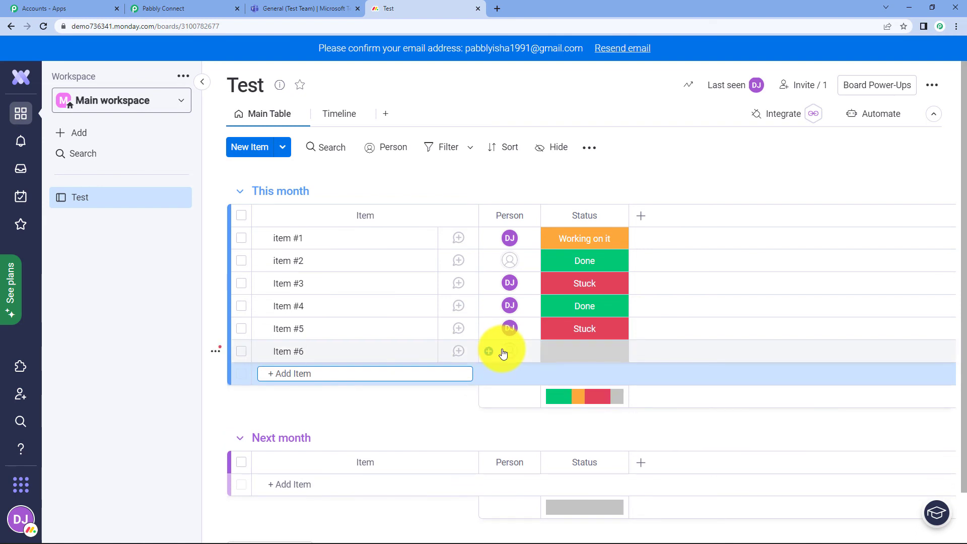
# Step: Assign the suggested person to Item #6 and set its status to Working on it
pyautogui.click(503, 353)
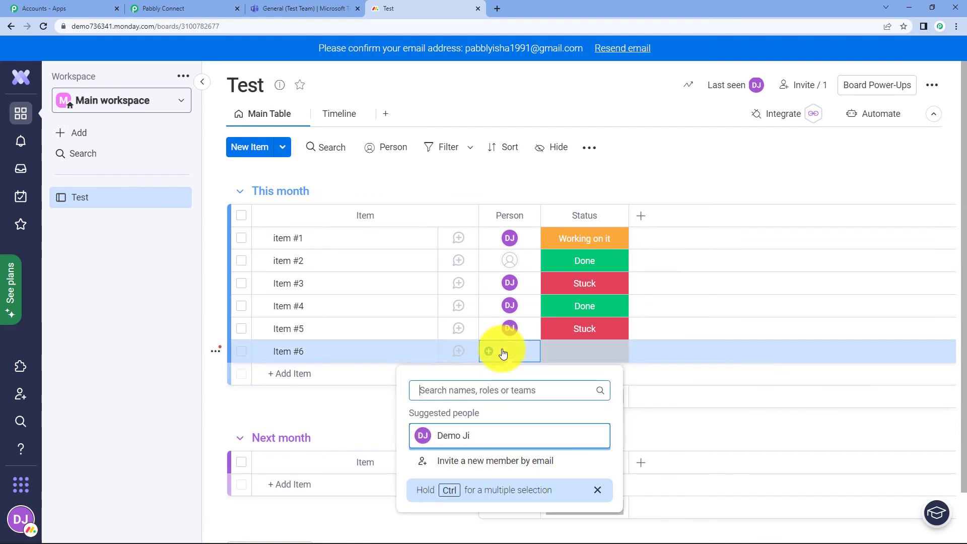
pyautogui.click(492, 430)
pyautogui.click(583, 359)
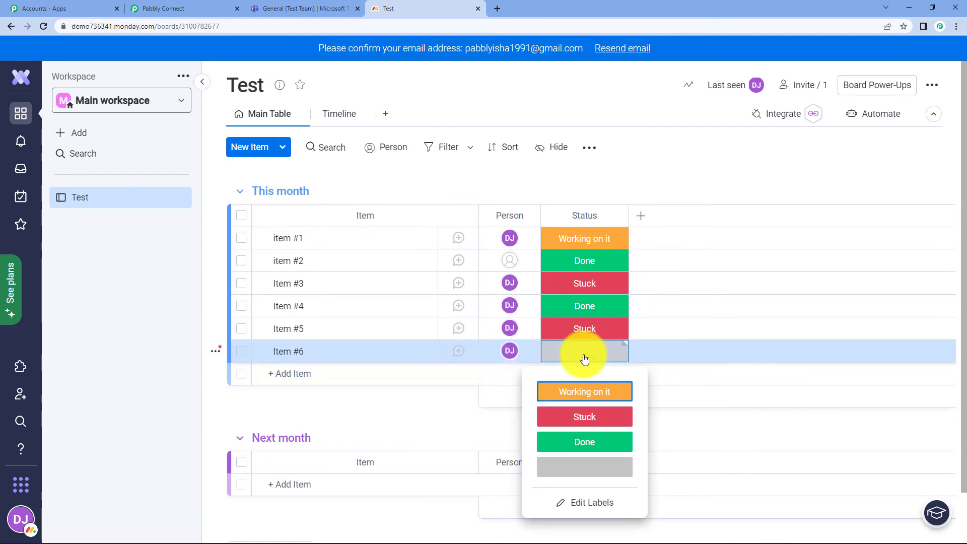
pyautogui.click(594, 393)
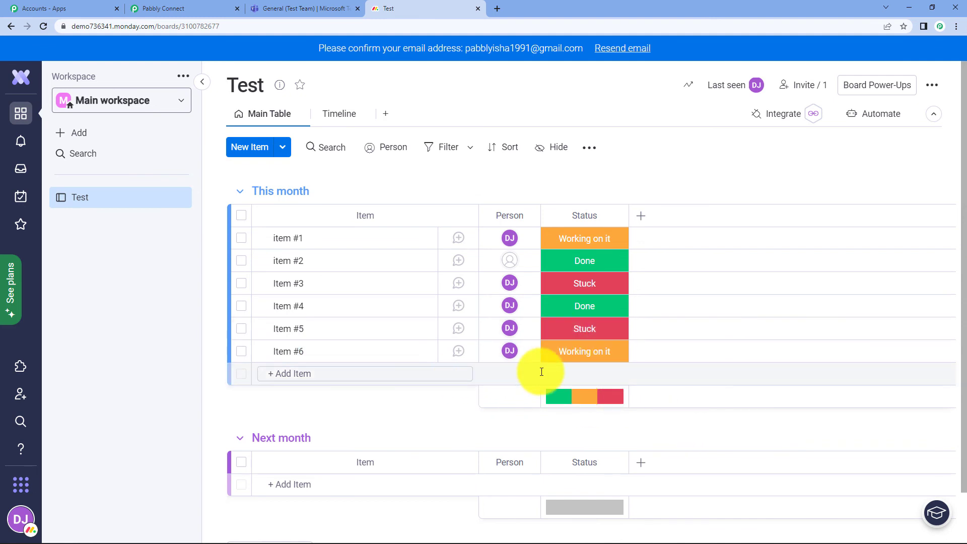
# Step: Switch to Microsoft Teams and check the Item #6 message in the General channel for its item name, assignee and status
pyautogui.click(202, 8)
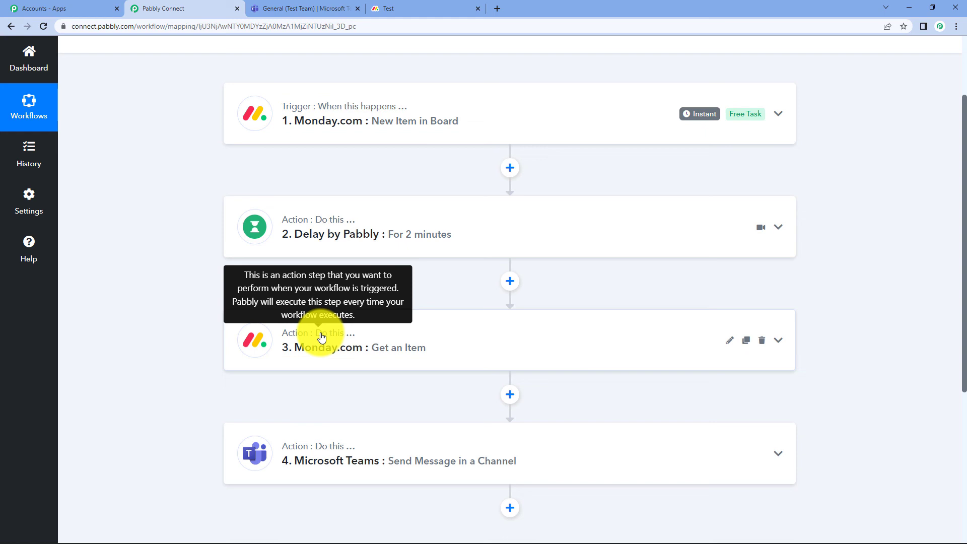
pyautogui.click(276, 8)
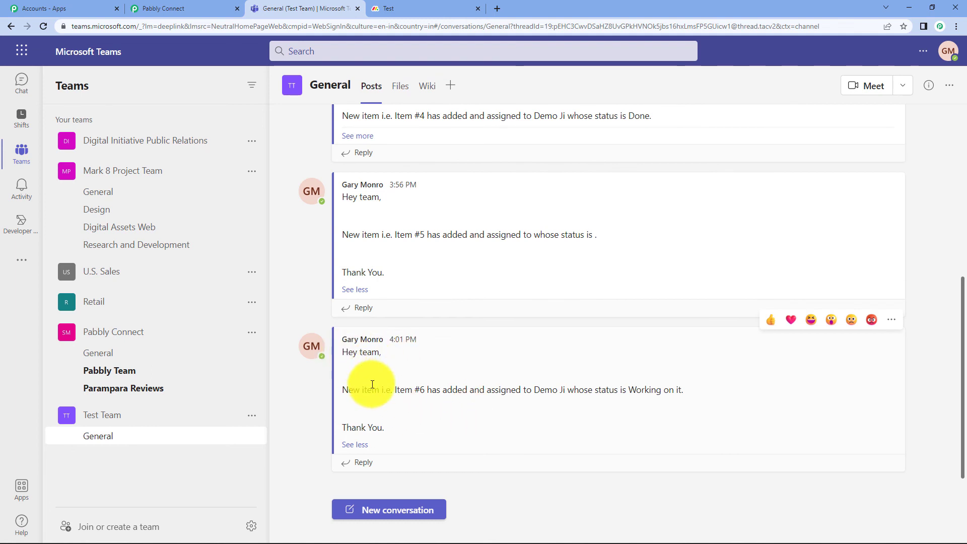
pyautogui.moveTo(394, 390); pyautogui.dragTo(425, 390)
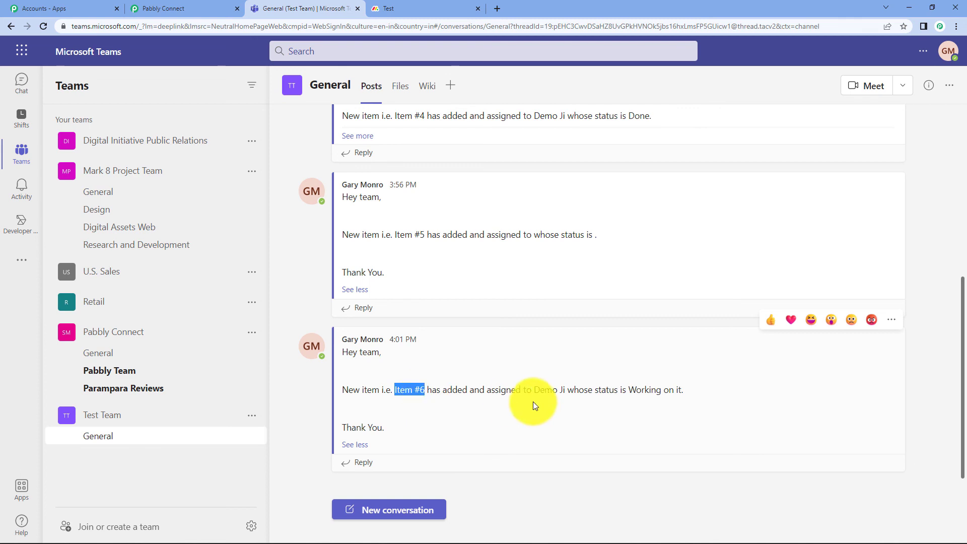
pyautogui.moveTo(535, 389); pyautogui.dragTo(567, 390)
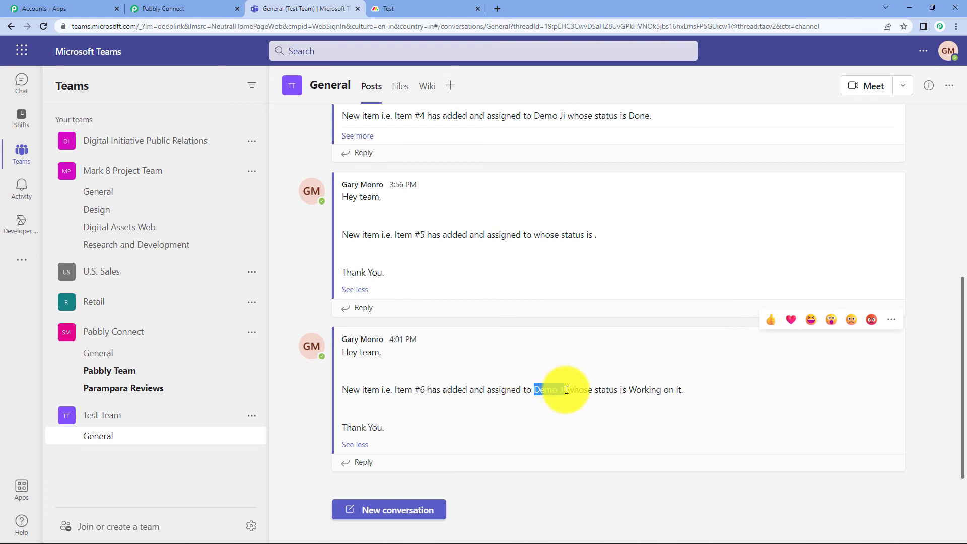
pyautogui.moveTo(628, 390); pyautogui.dragTo(682, 395)
pyautogui.click(681, 398)
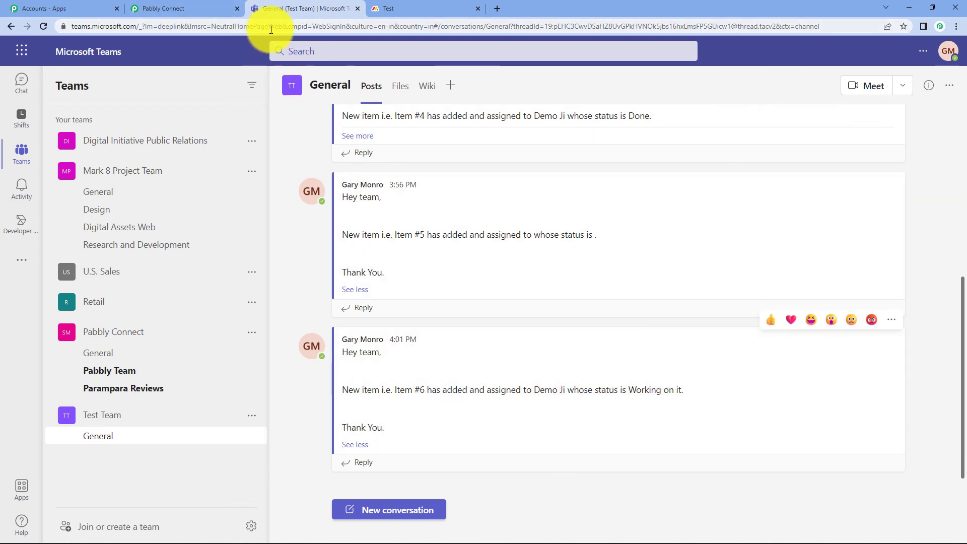
# Step: Switch to Pabbly Connect and review the workflow's sequence from the New Item in Board trigger to the Send Message in a Channel action
pyautogui.click(161, 7)
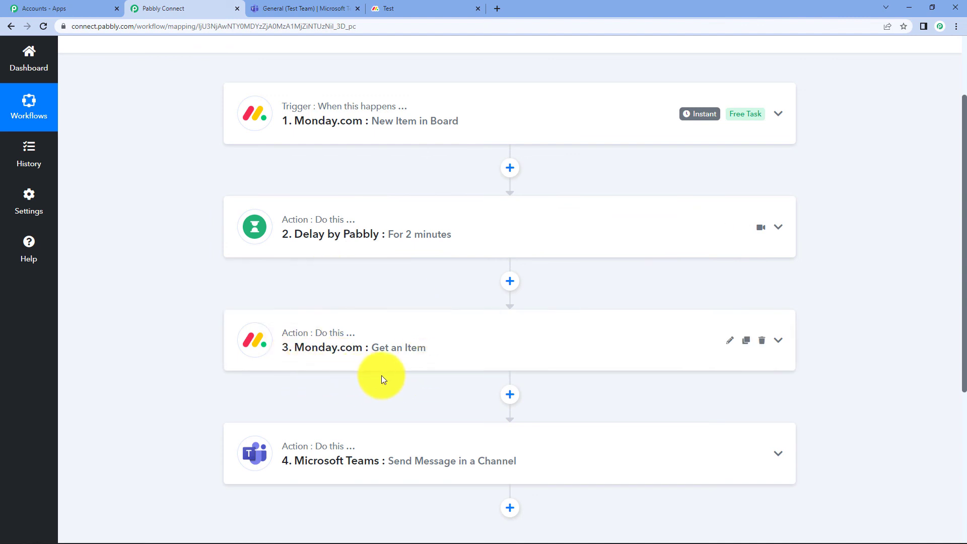
pyautogui.scroll(-2, 389, 324)
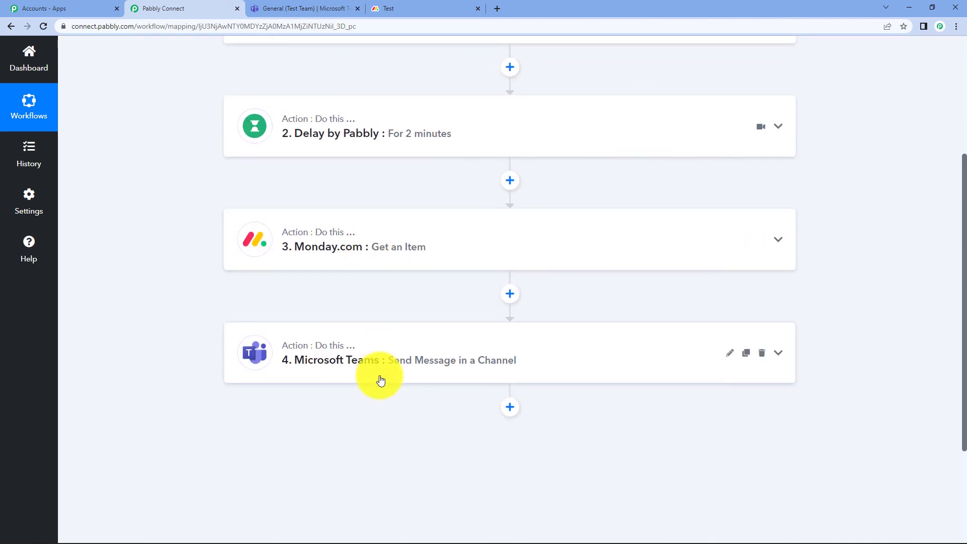
pyautogui.scroll(4, 368, 361)
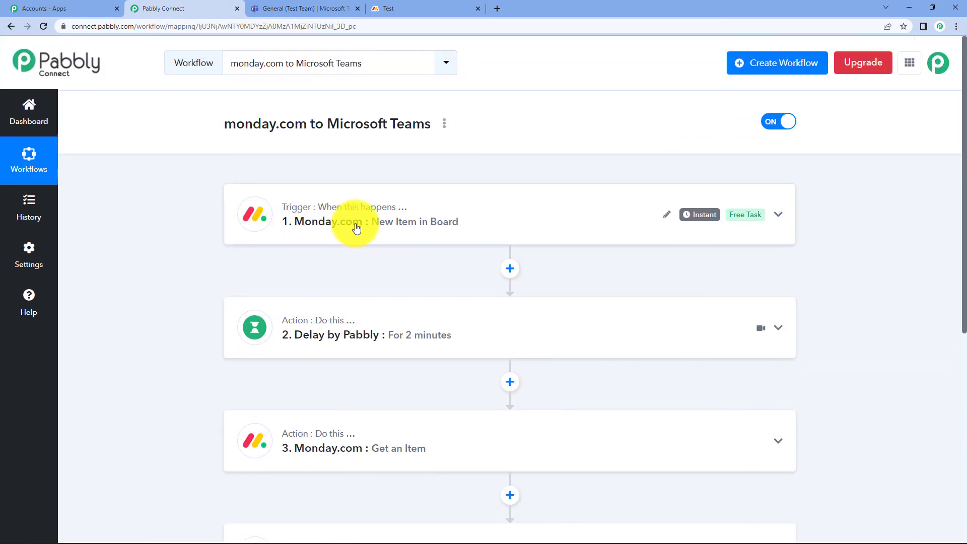
pyautogui.scroll(-3, 361, 233)
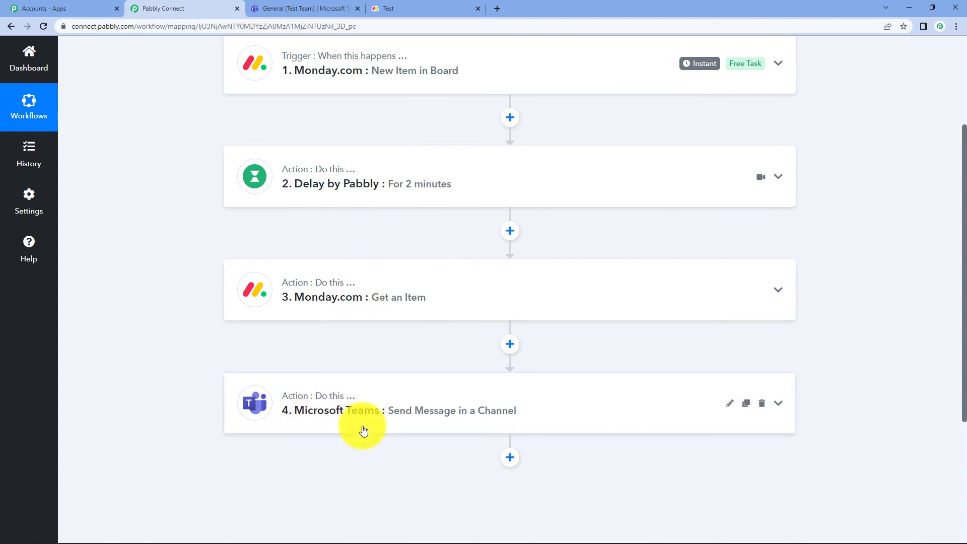
pyautogui.scroll(1, 842, 228)
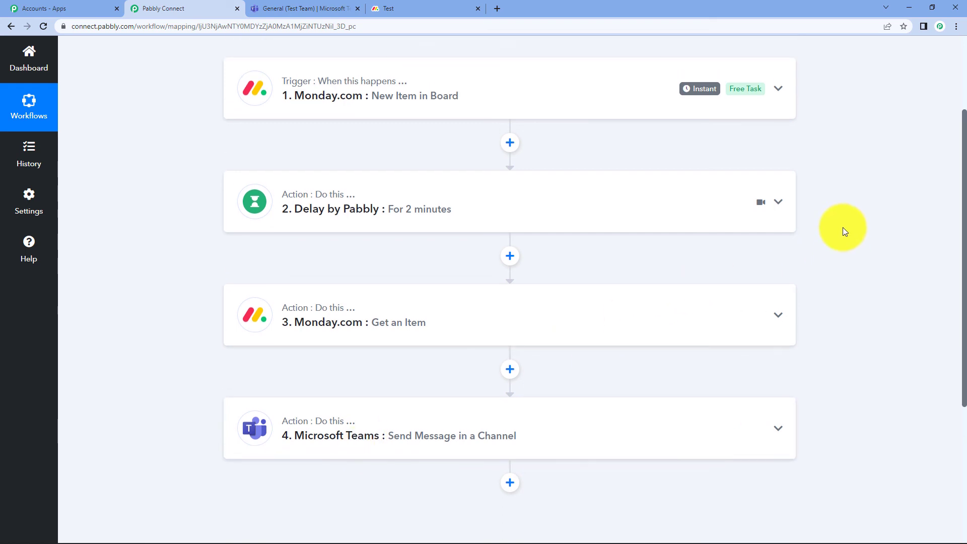